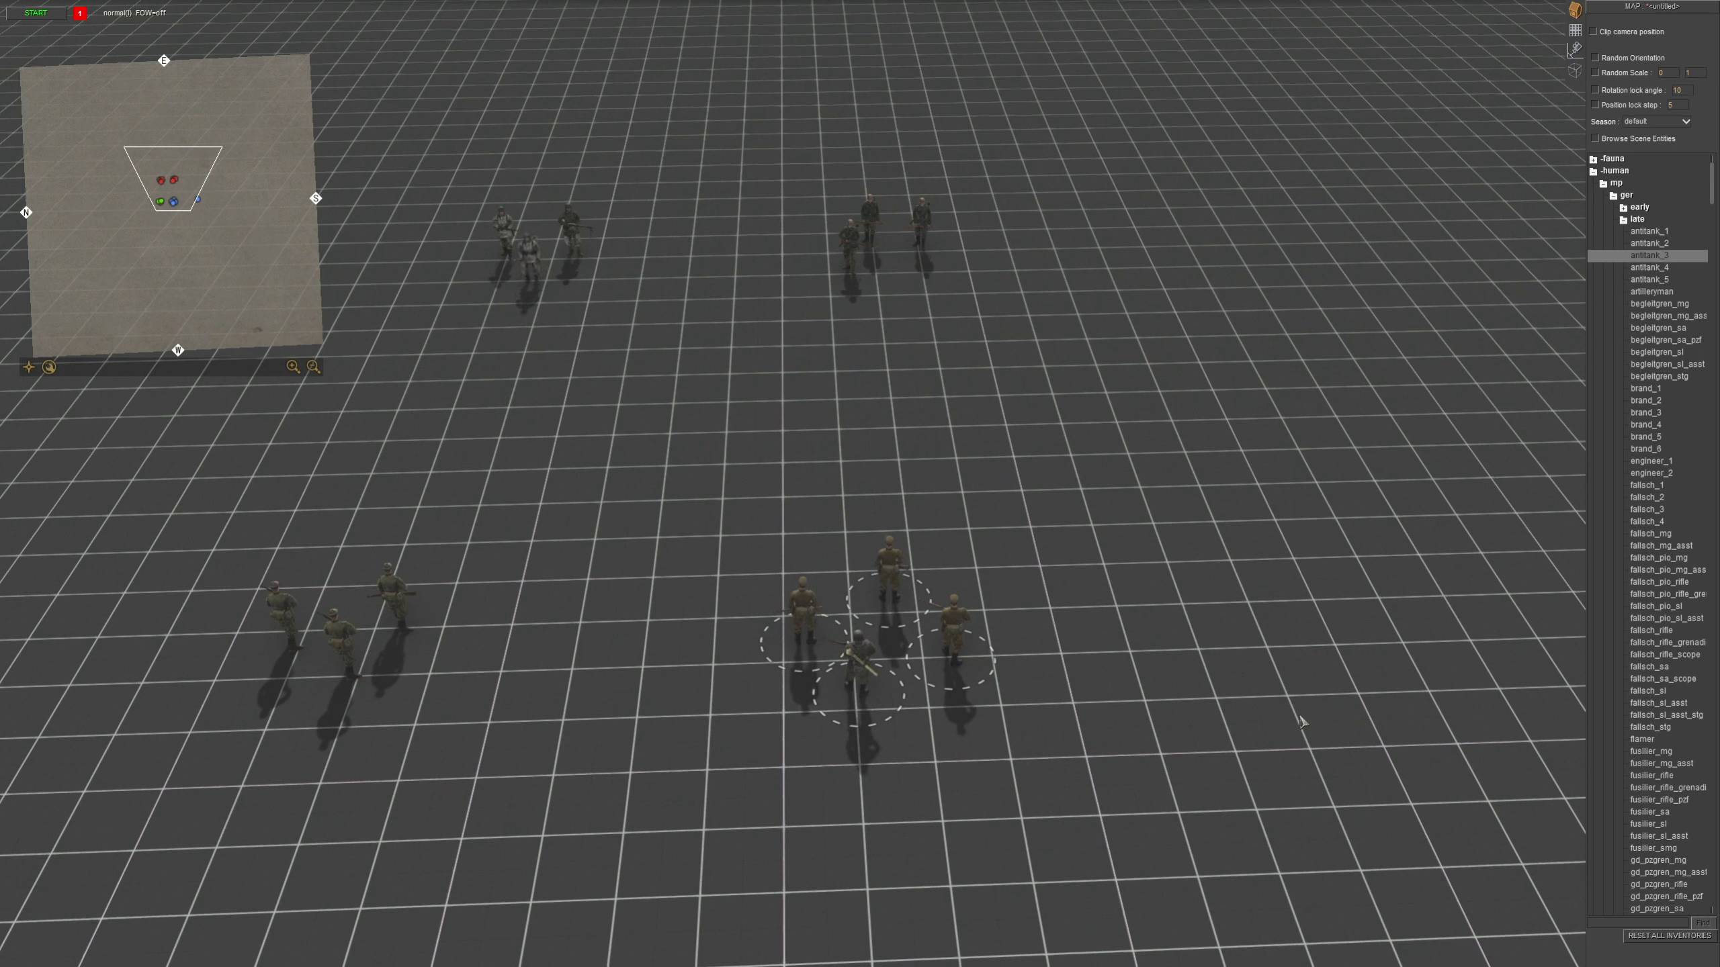
- Pick the late German antitank_4 unit, switch to the mission editor and return to the map editor
left_click(1652, 268)
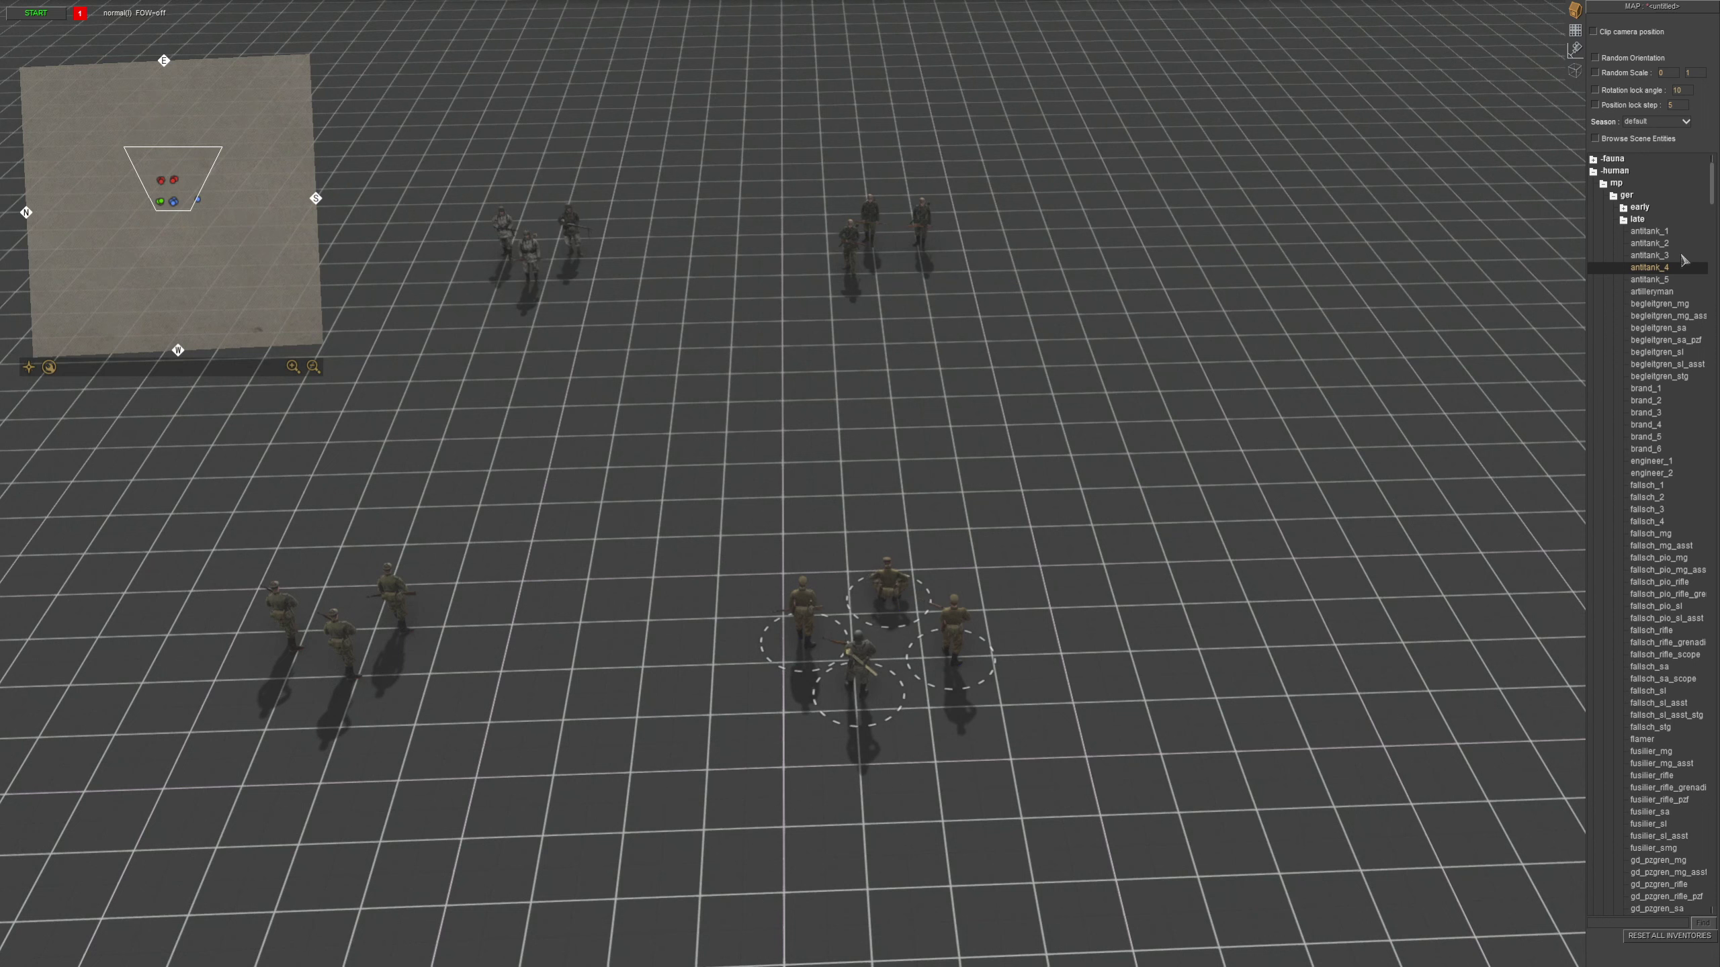
key("F3")
key("ctrl+Tab")
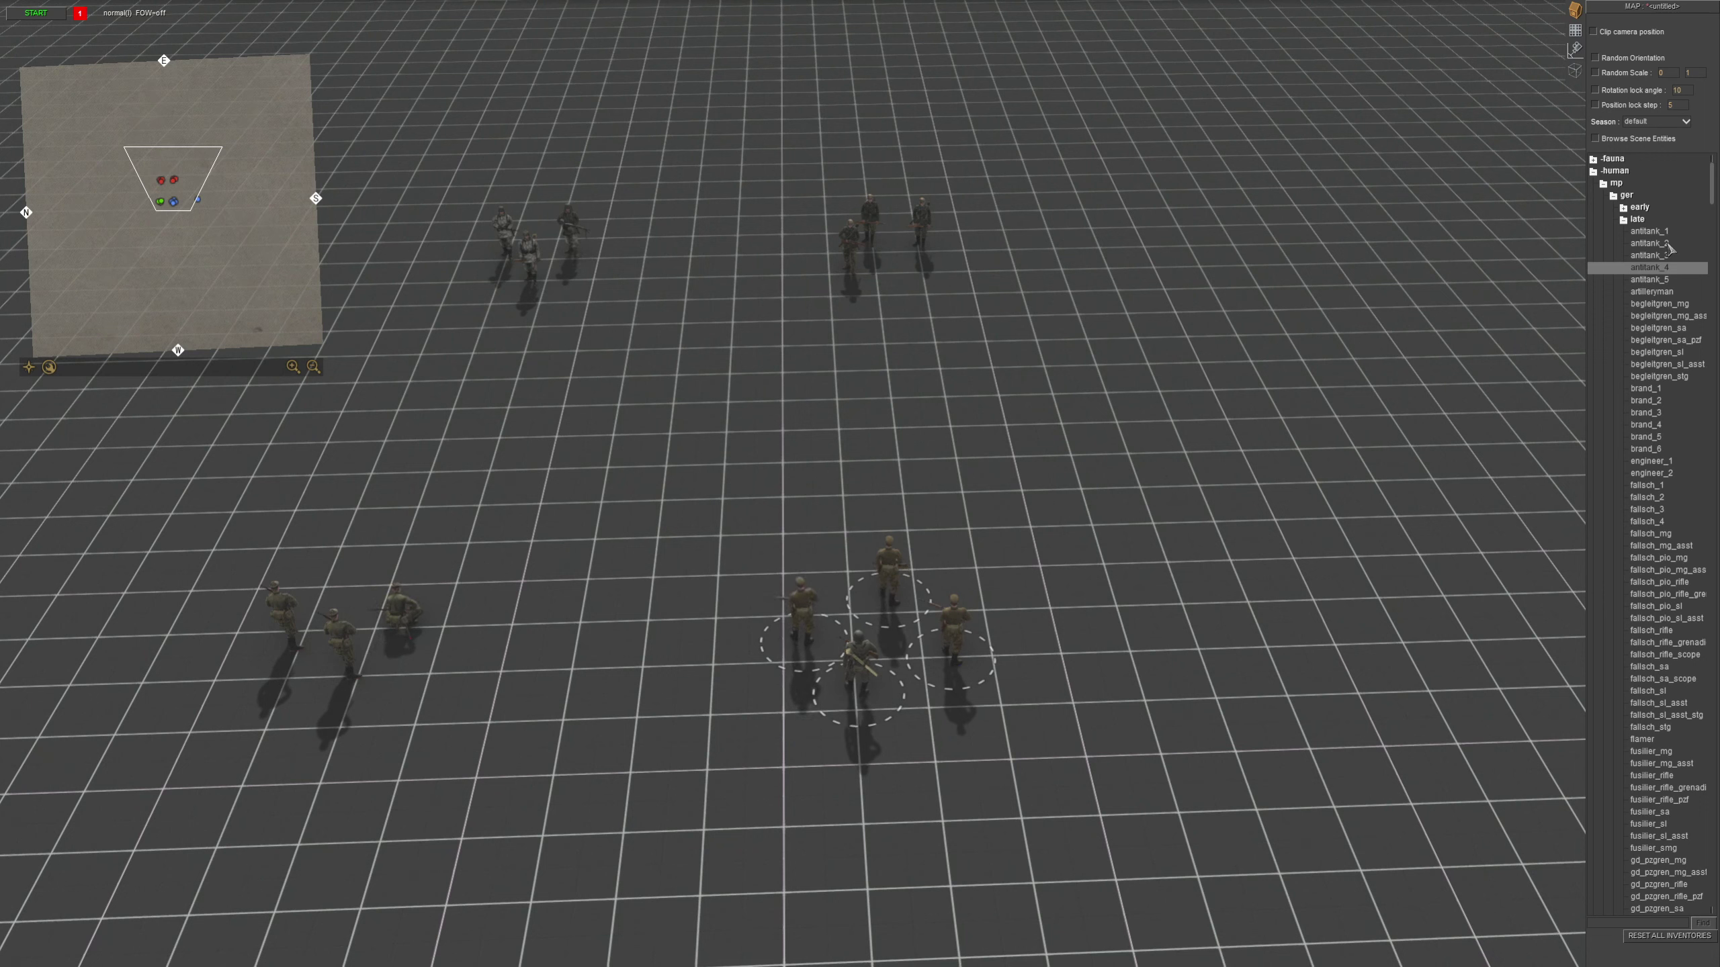
key("F3")
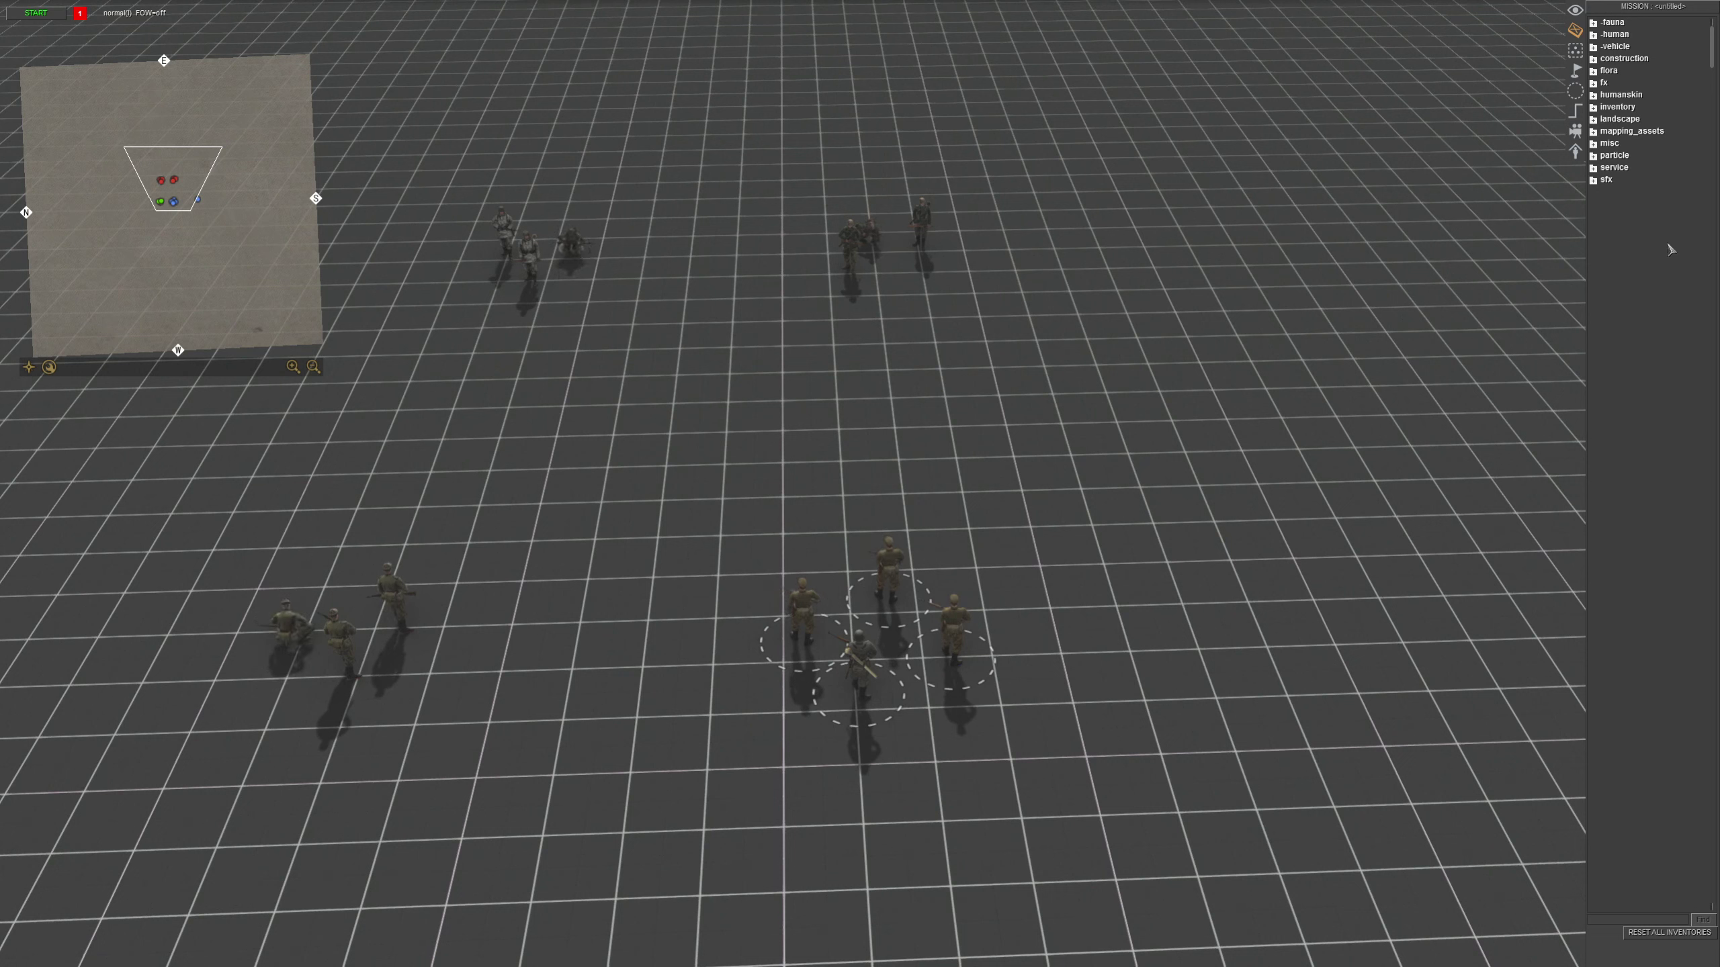
key("F2")
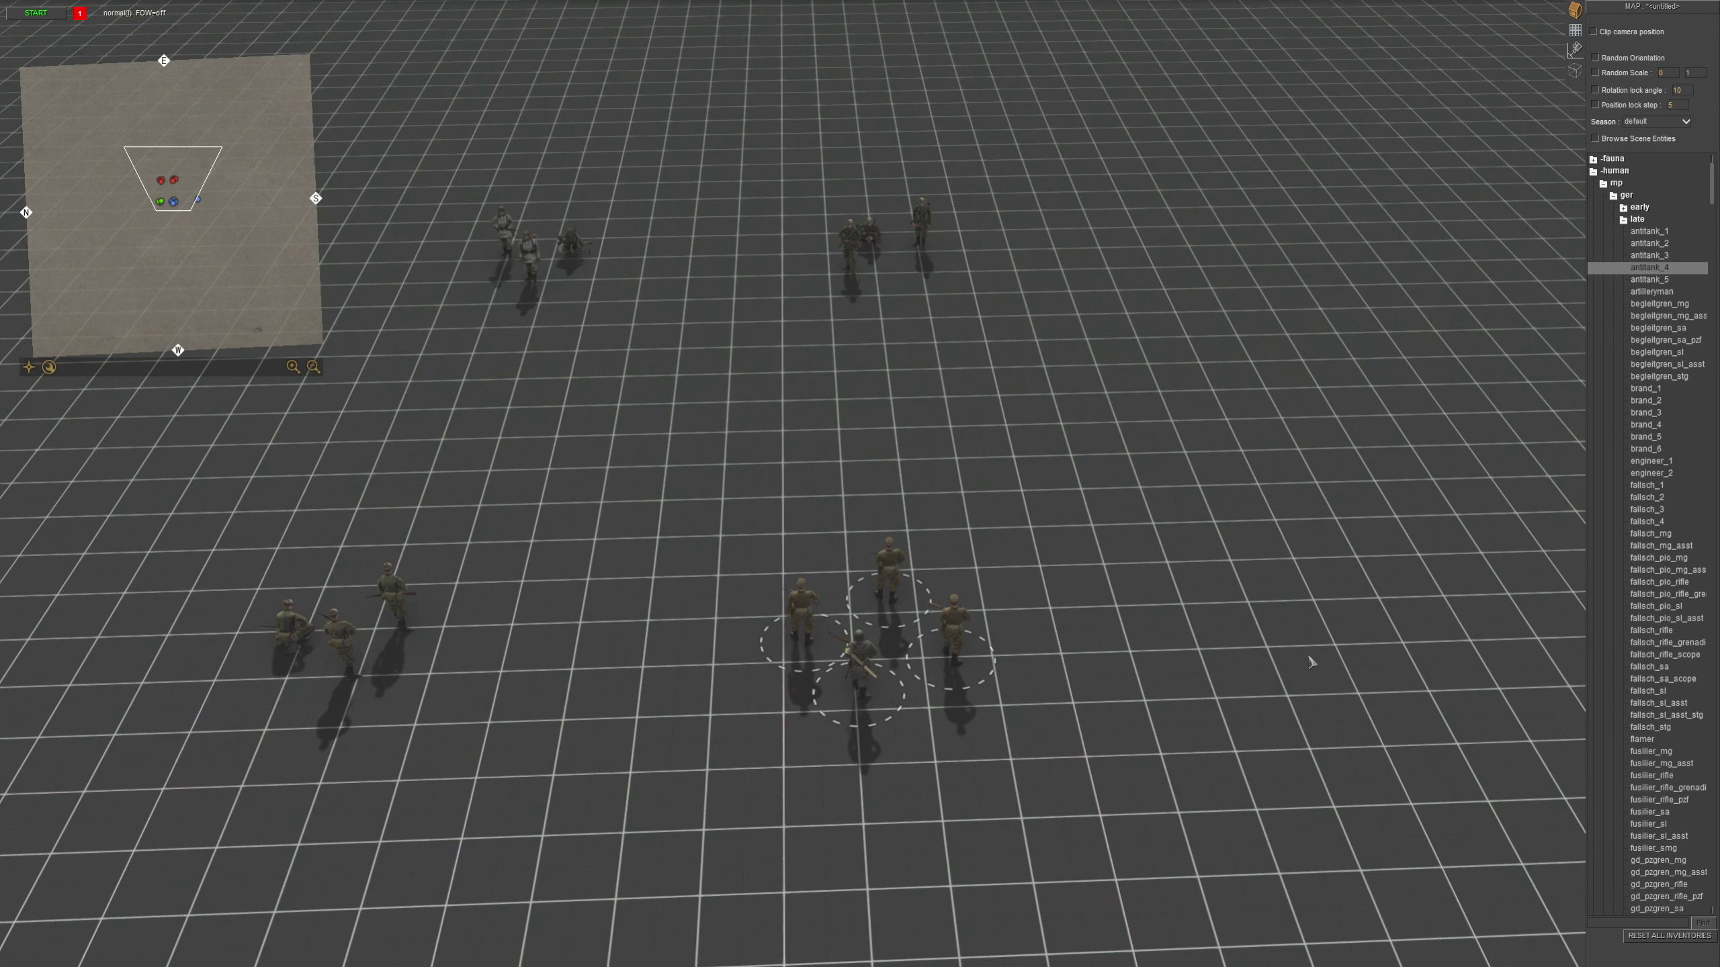
- Cycle the active player through 1, 2 and 3, and place a late German antitank_4 soldier for player 1 beside the four-man group
left_click(1649, 268)
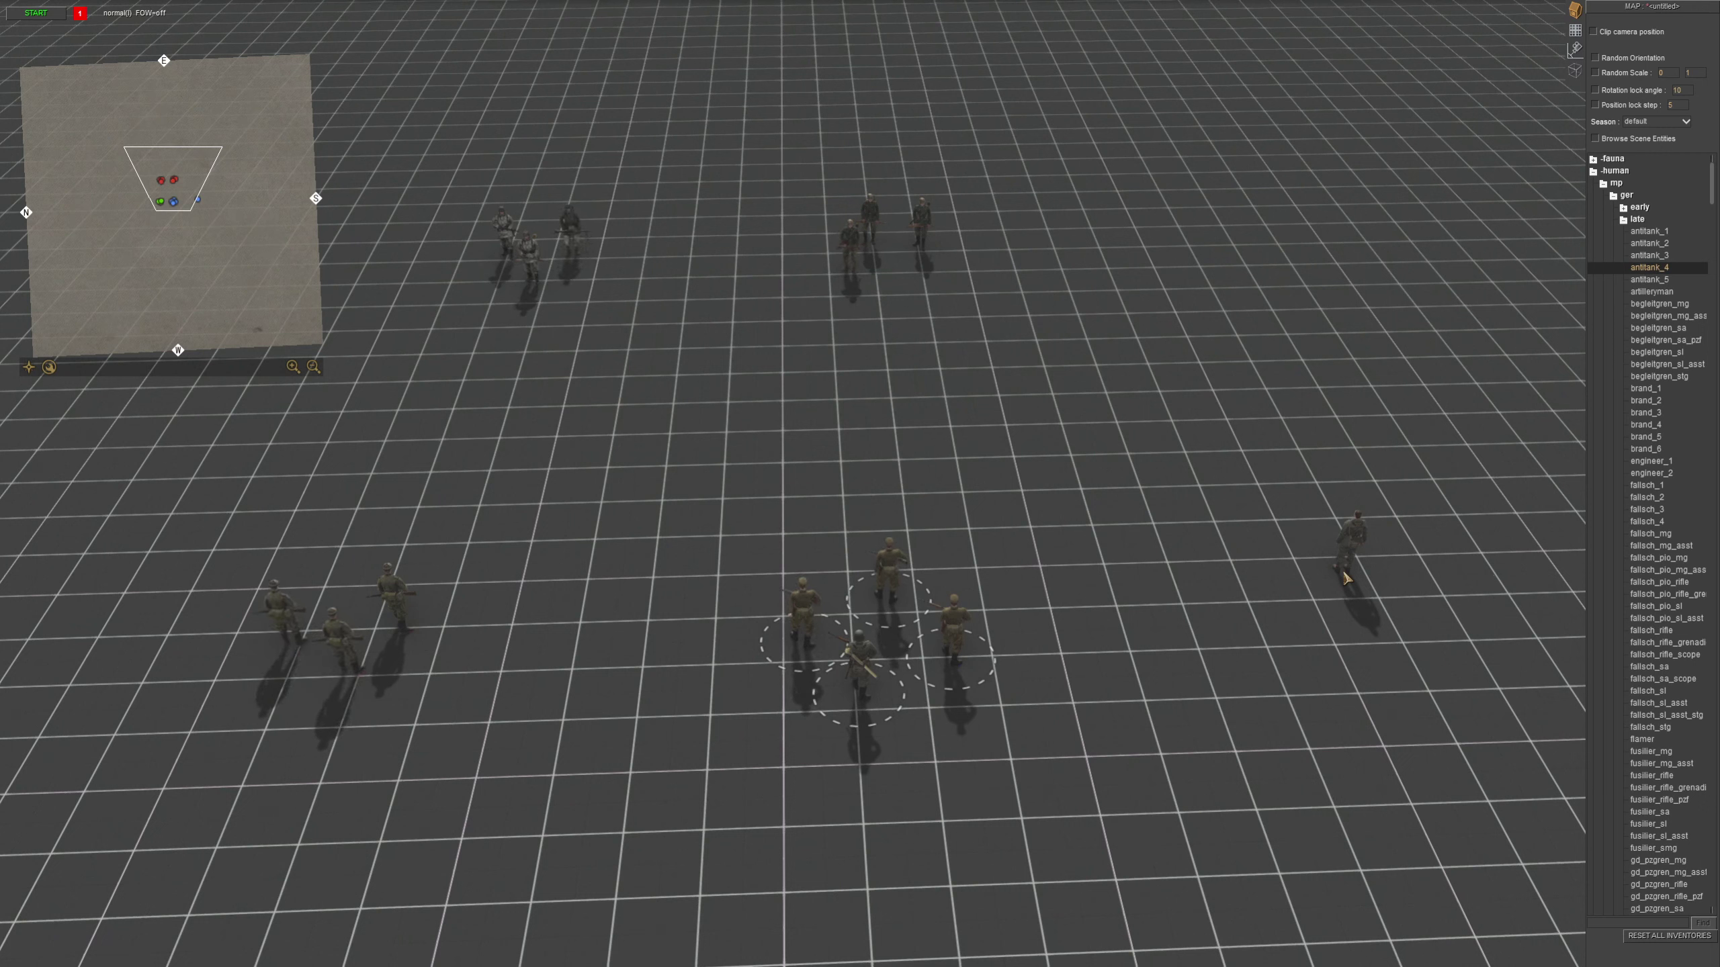
key("2")
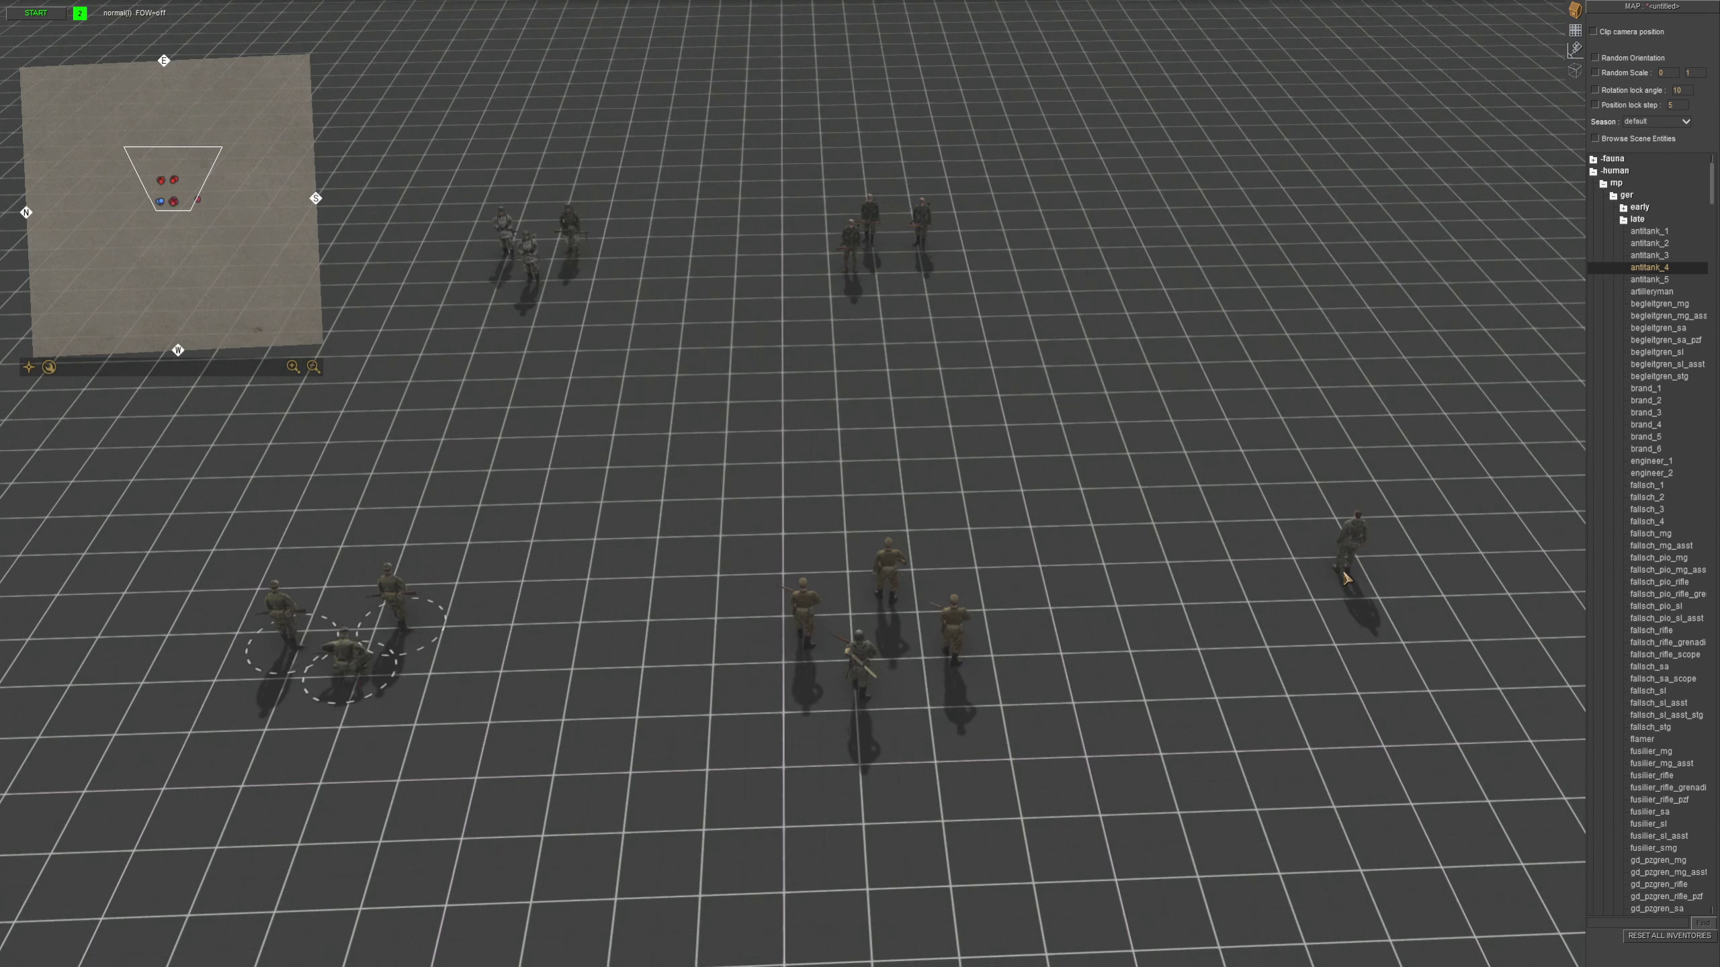
key("3")
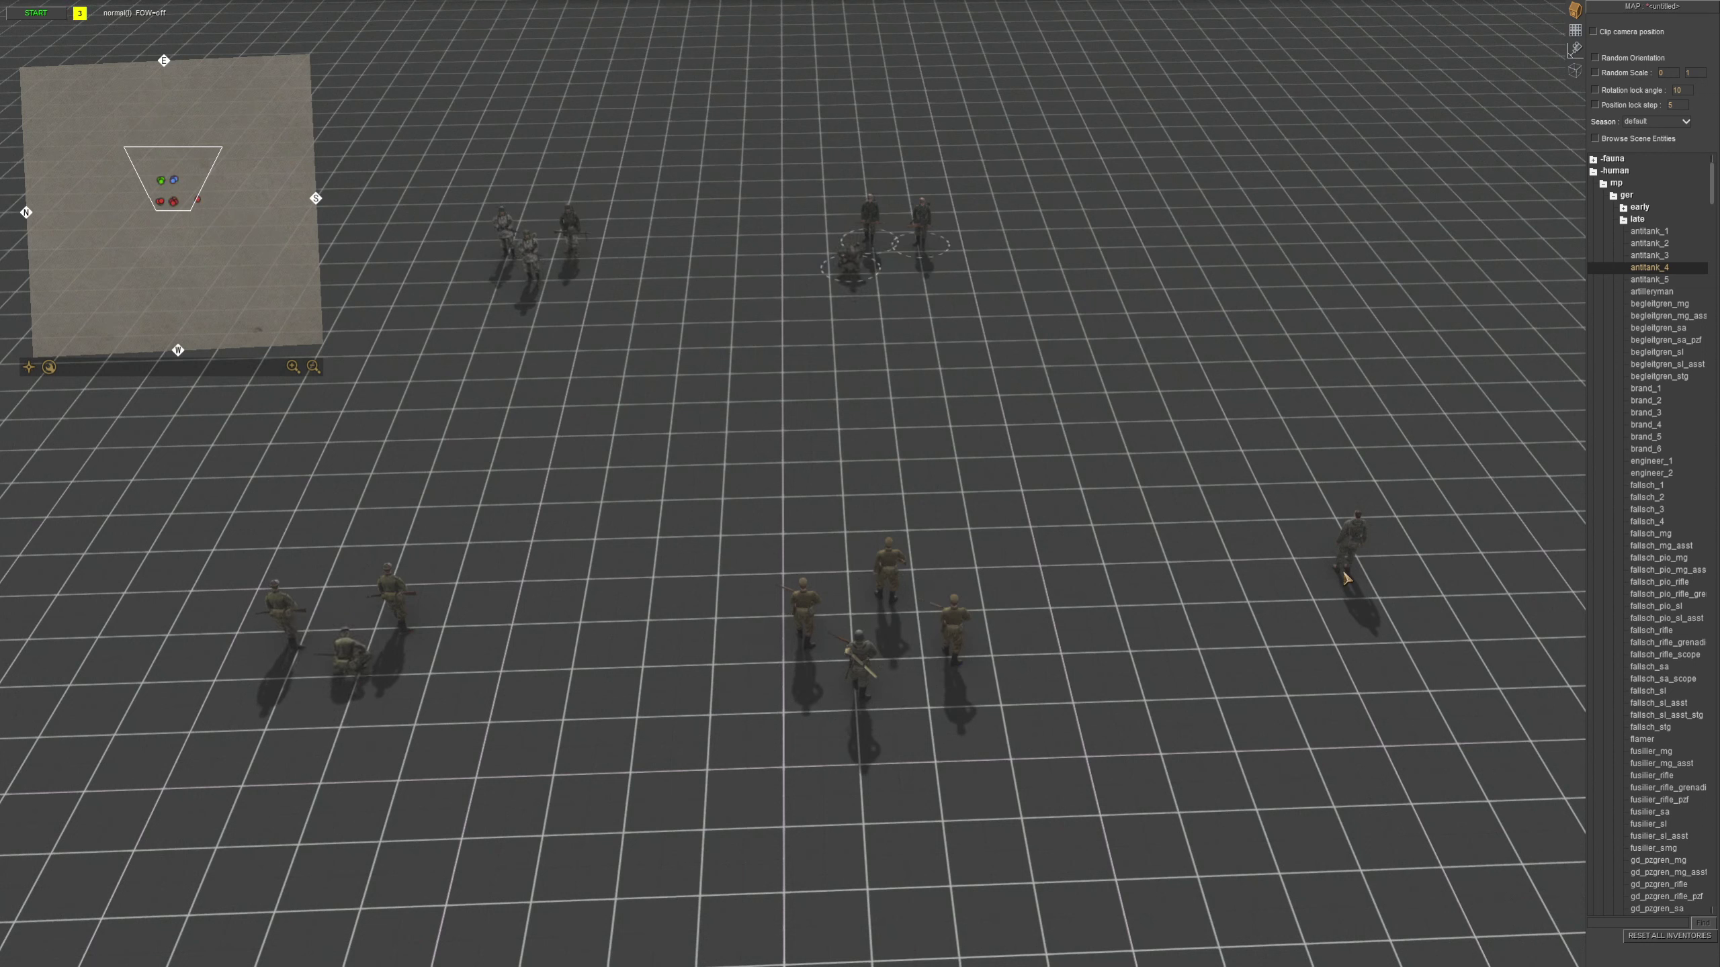
key("1")
key("2")
key("3")
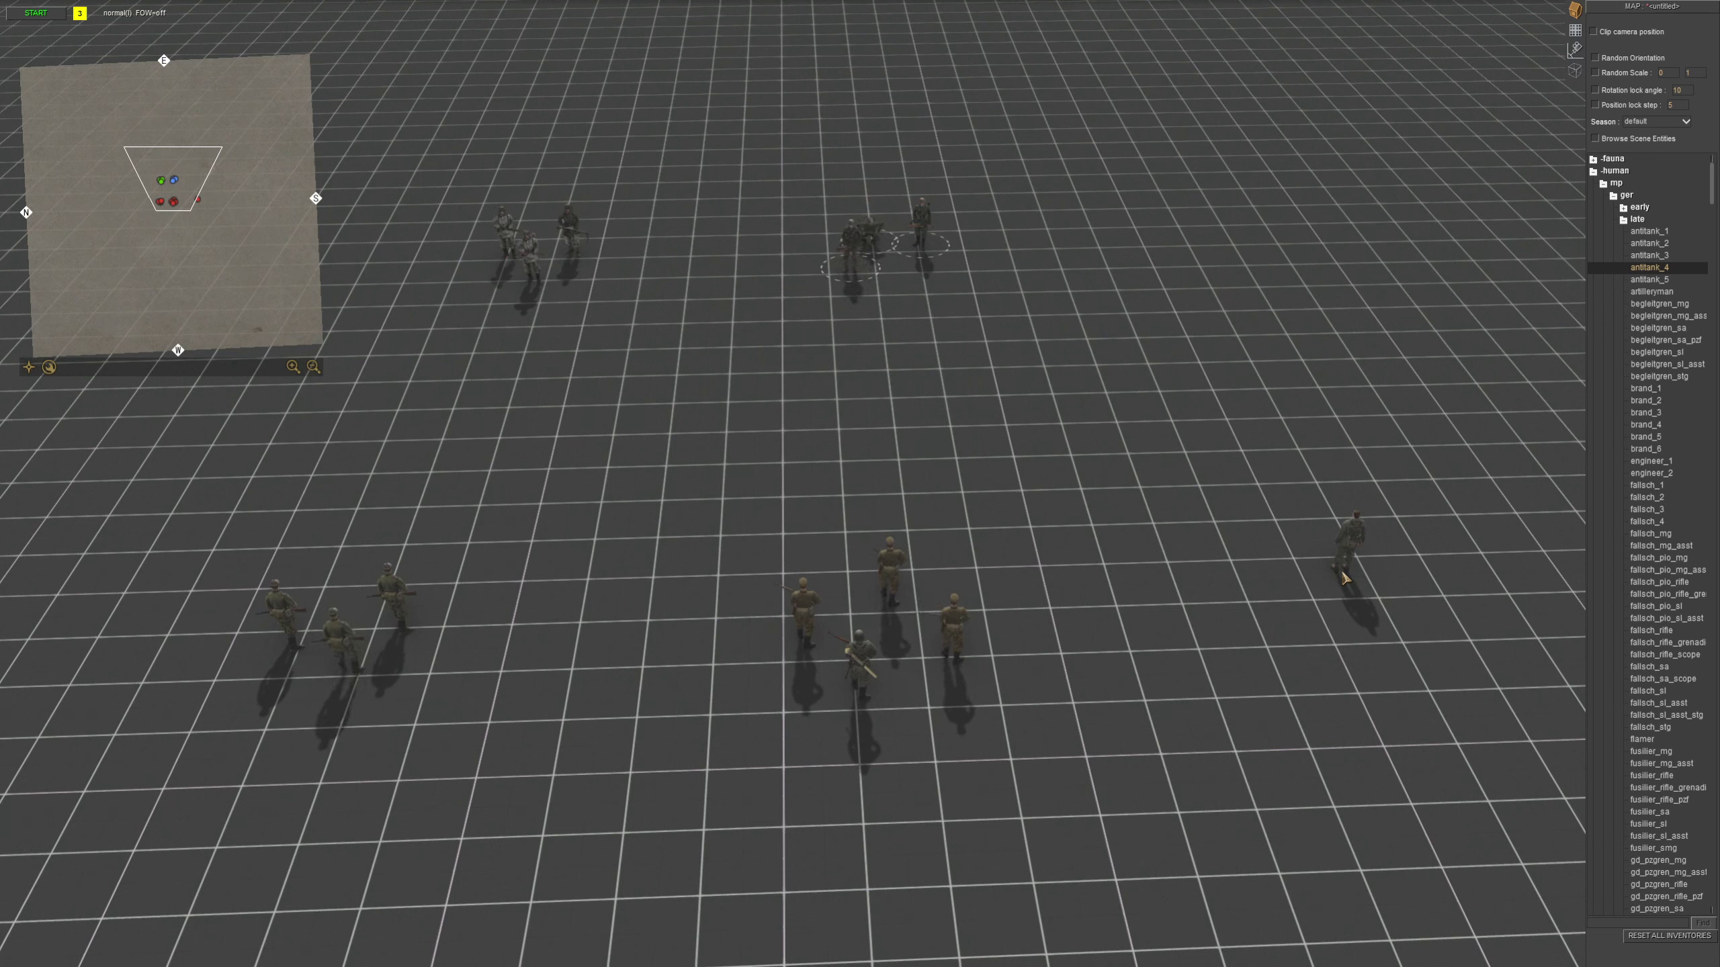
key("1")
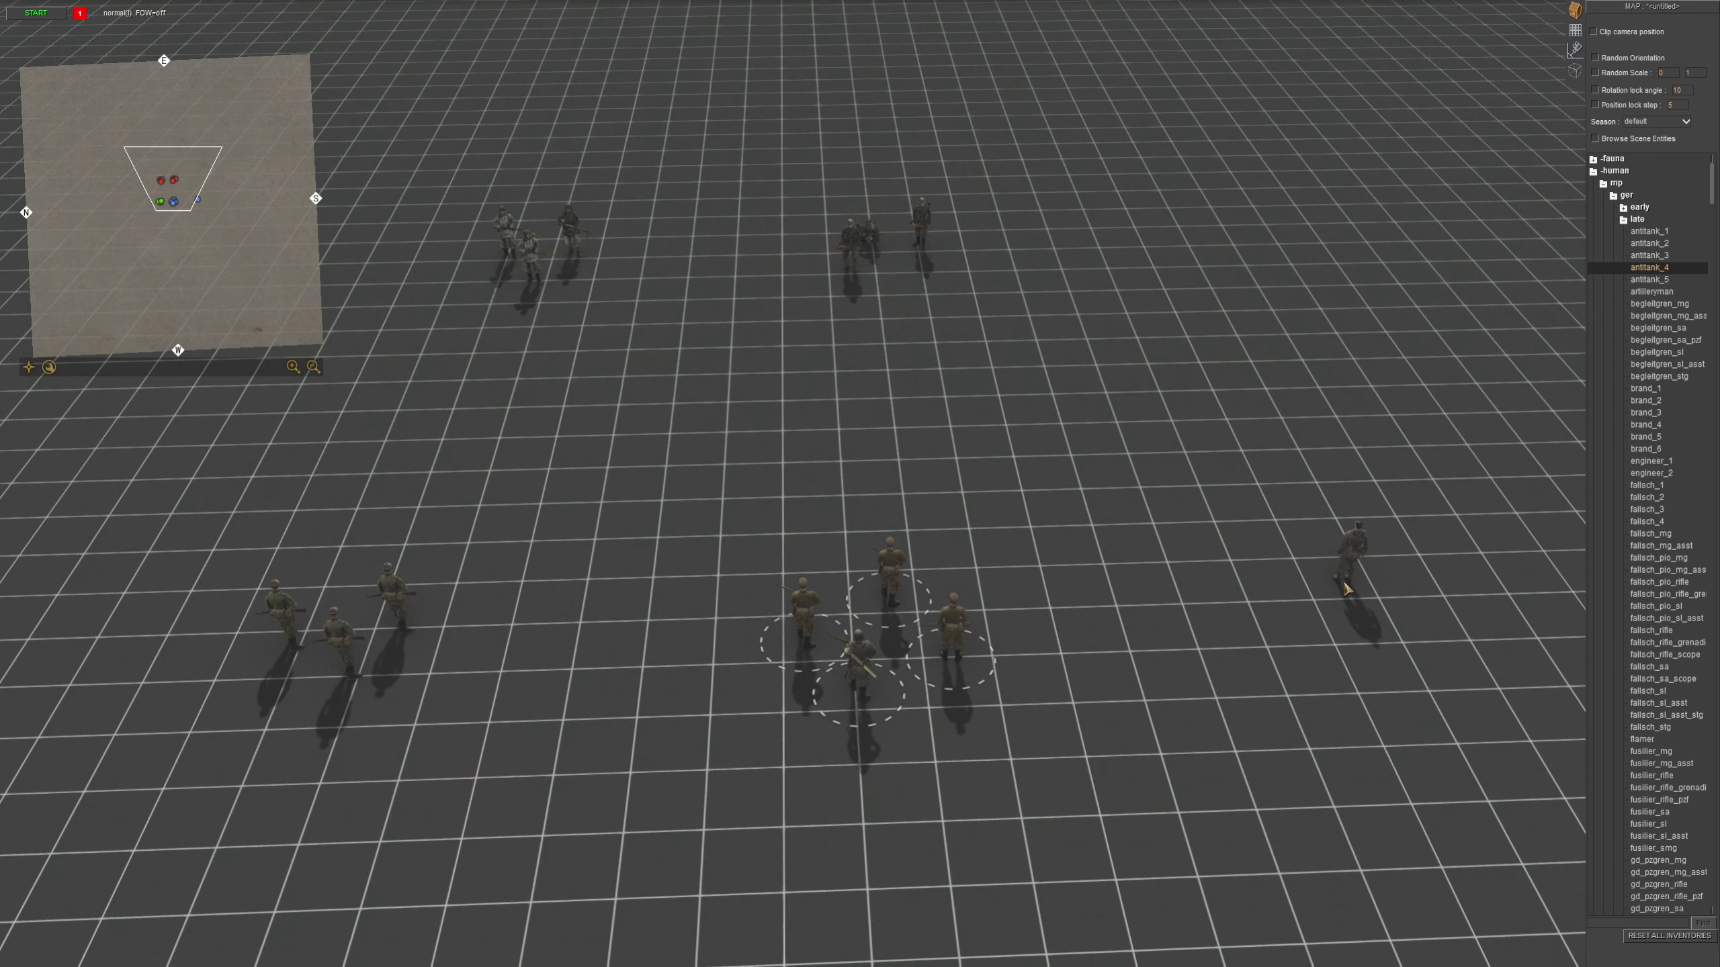
left_click(1163, 661)
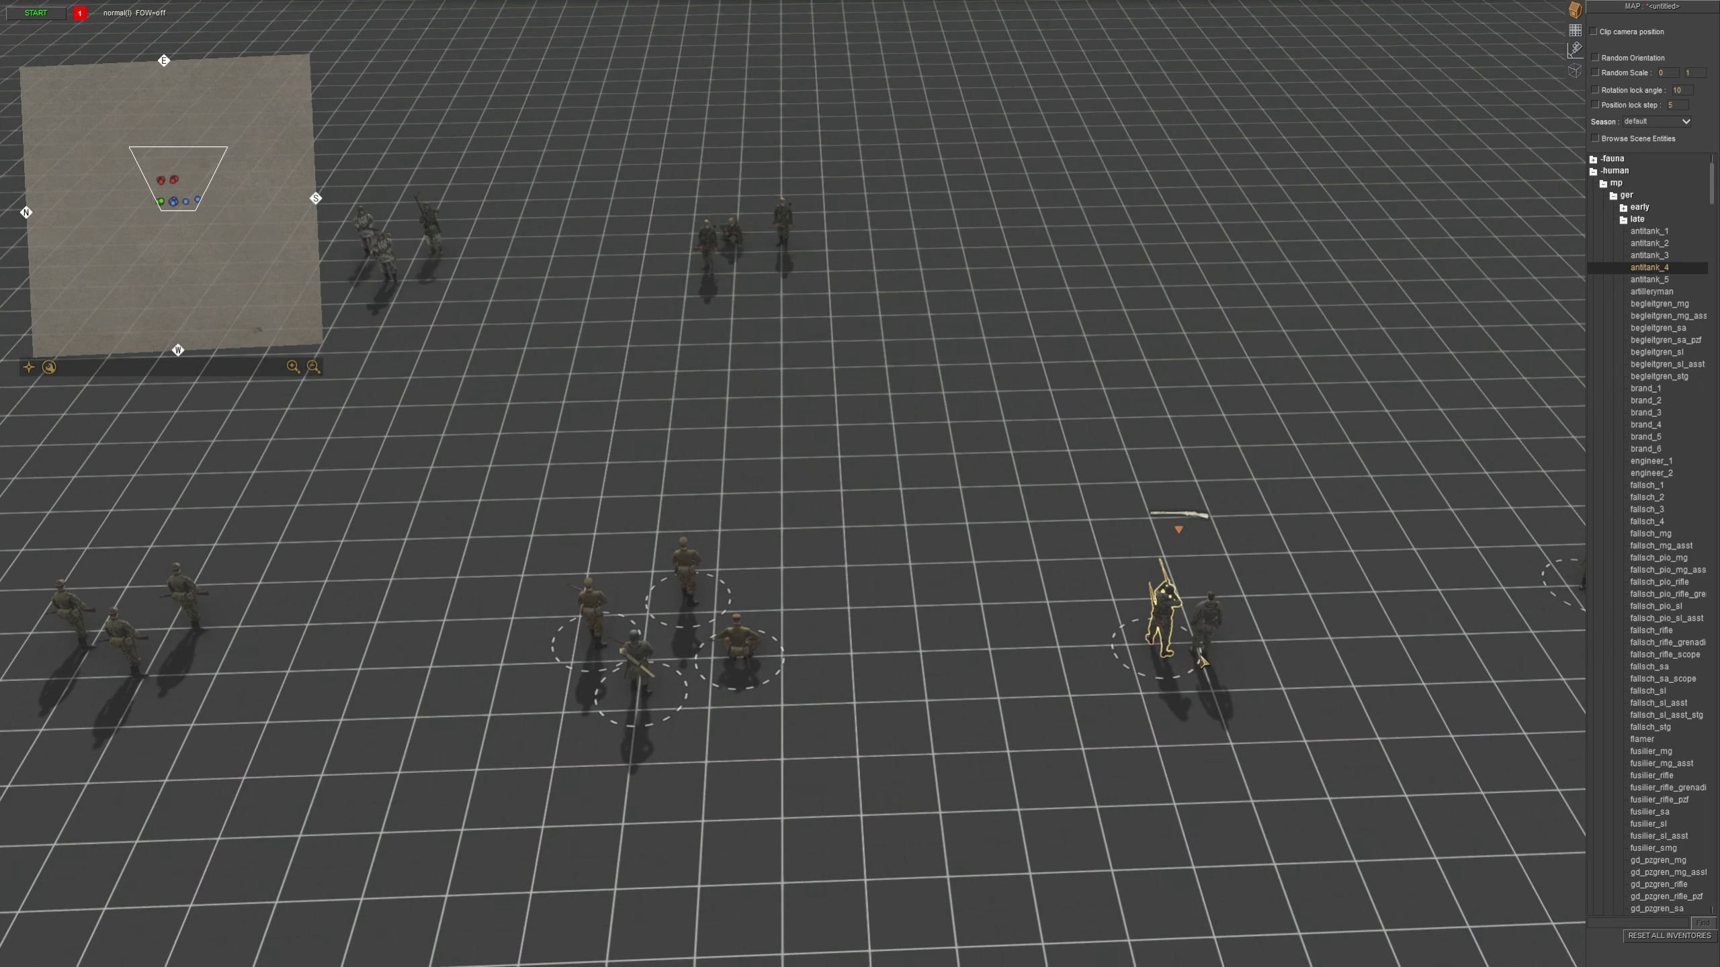
- Place a second antitank_4 soldier for player 2 next to the first one, and end the placement
key("2")
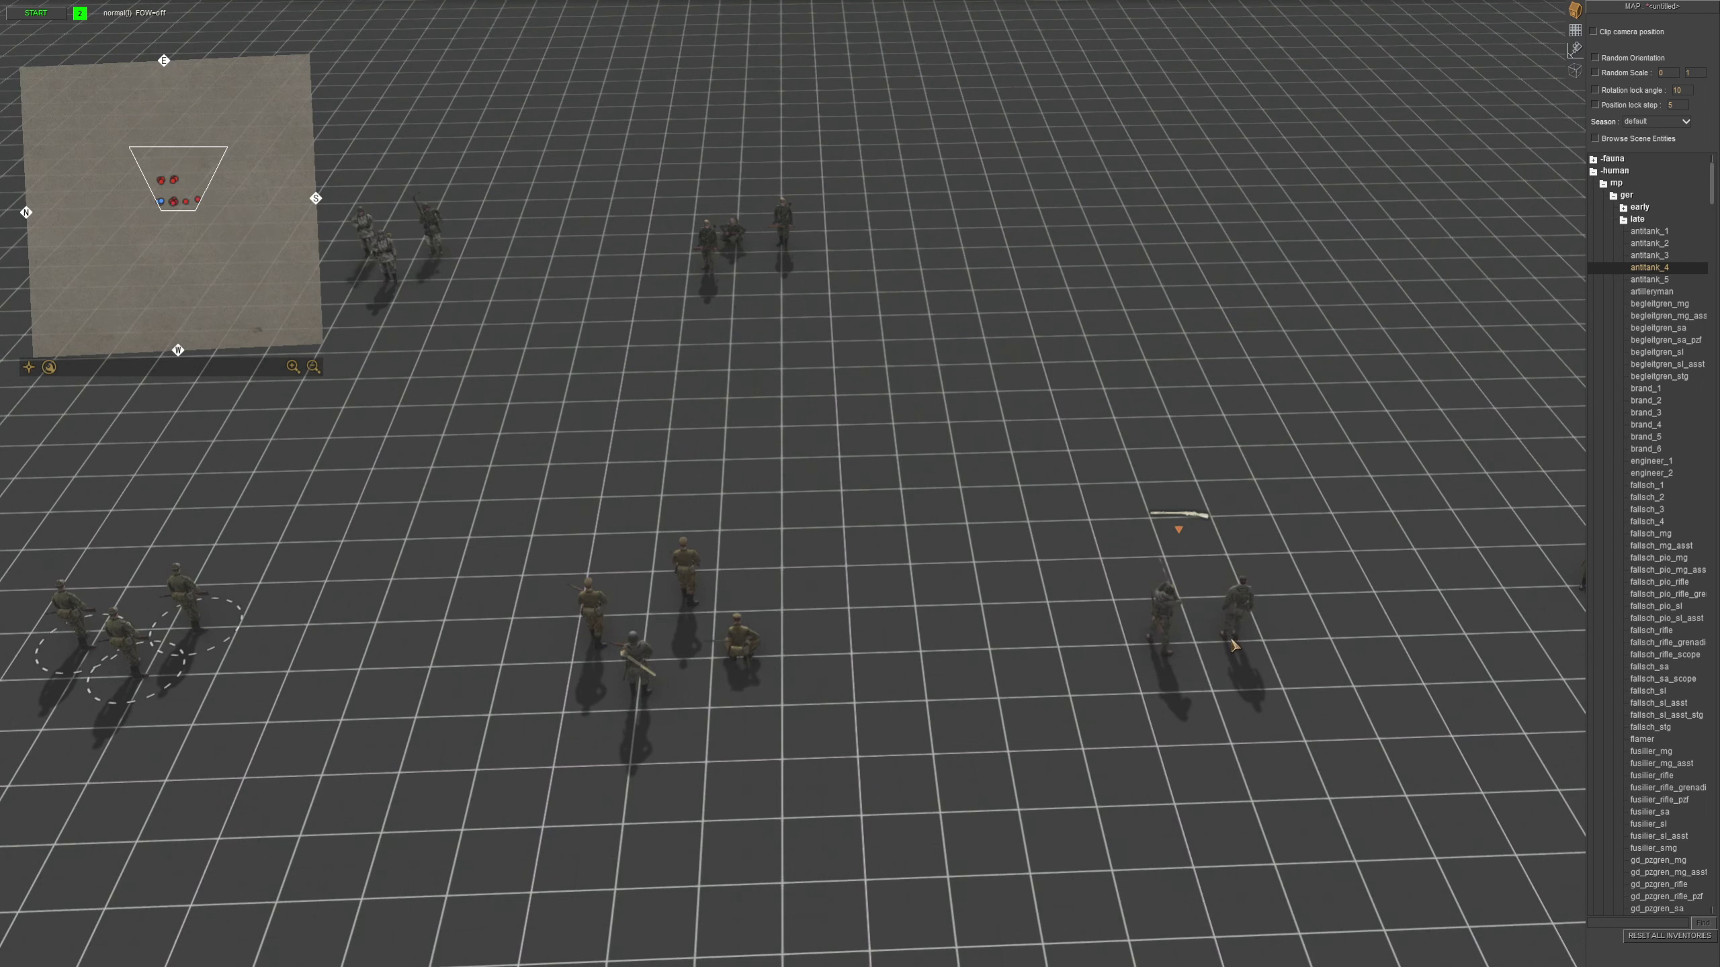
left_click(1230, 642)
middle_click_drag(1290, 634, 721, 651)
right_click(1254, 613)
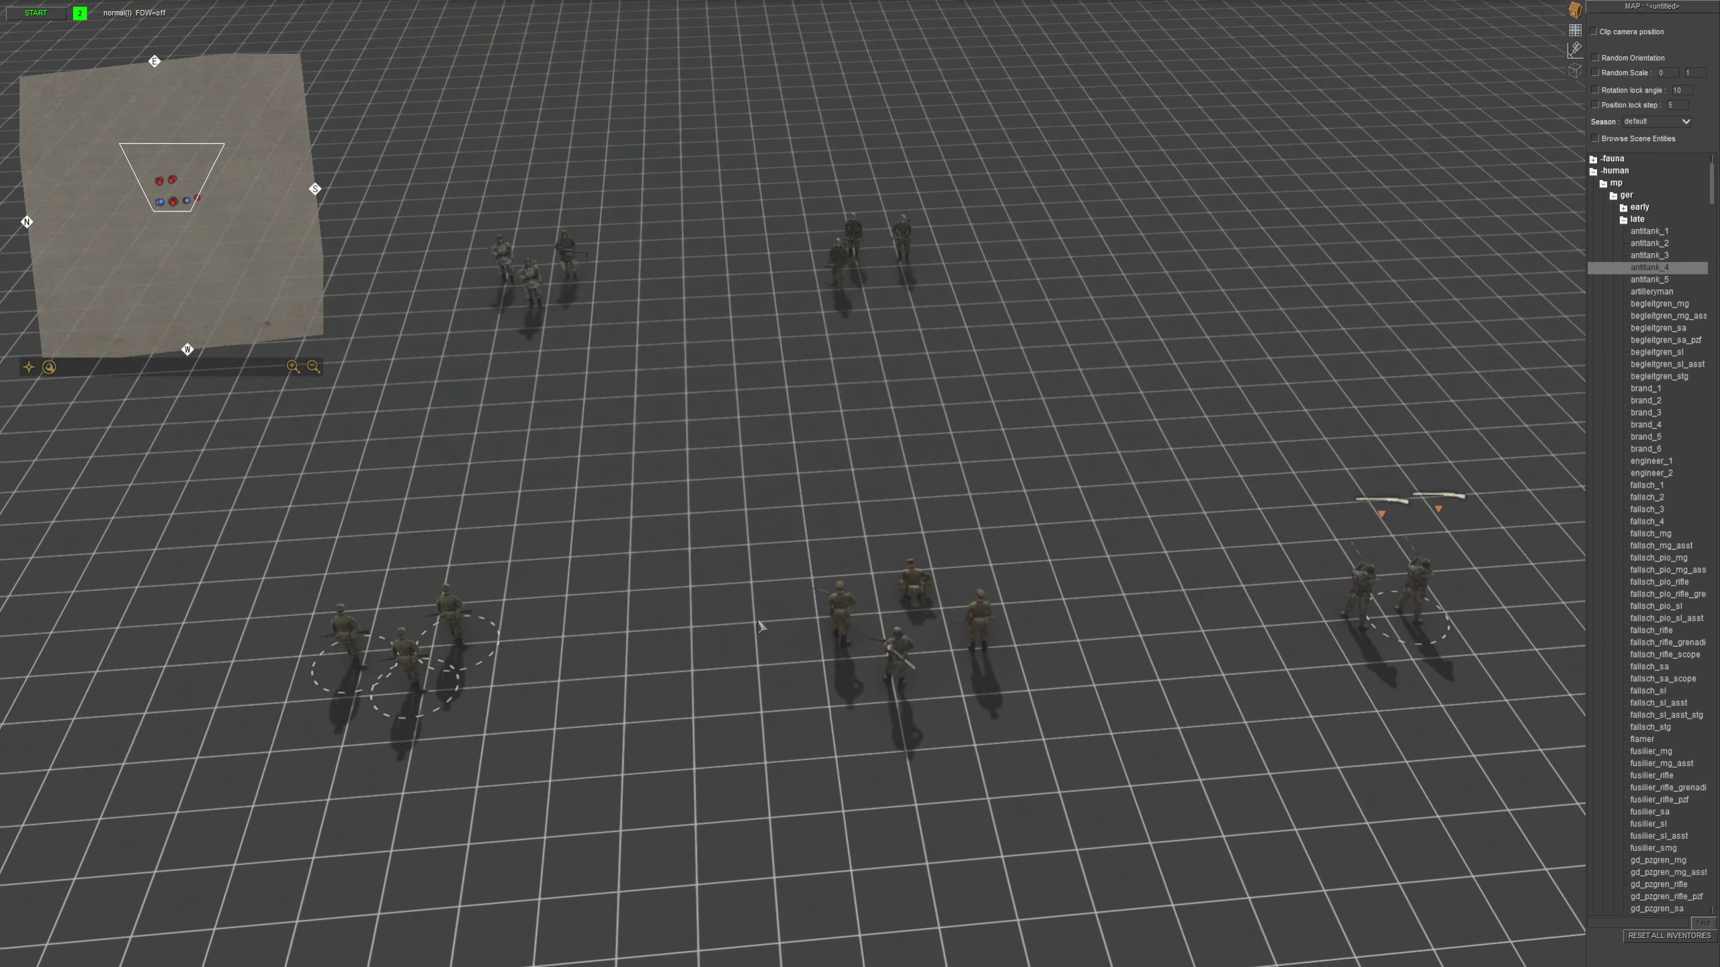
- Select the four-man group of player 1 and inspect its player and mask_player properties
key("1")
left_click_drag(1054, 774, 722, 503)
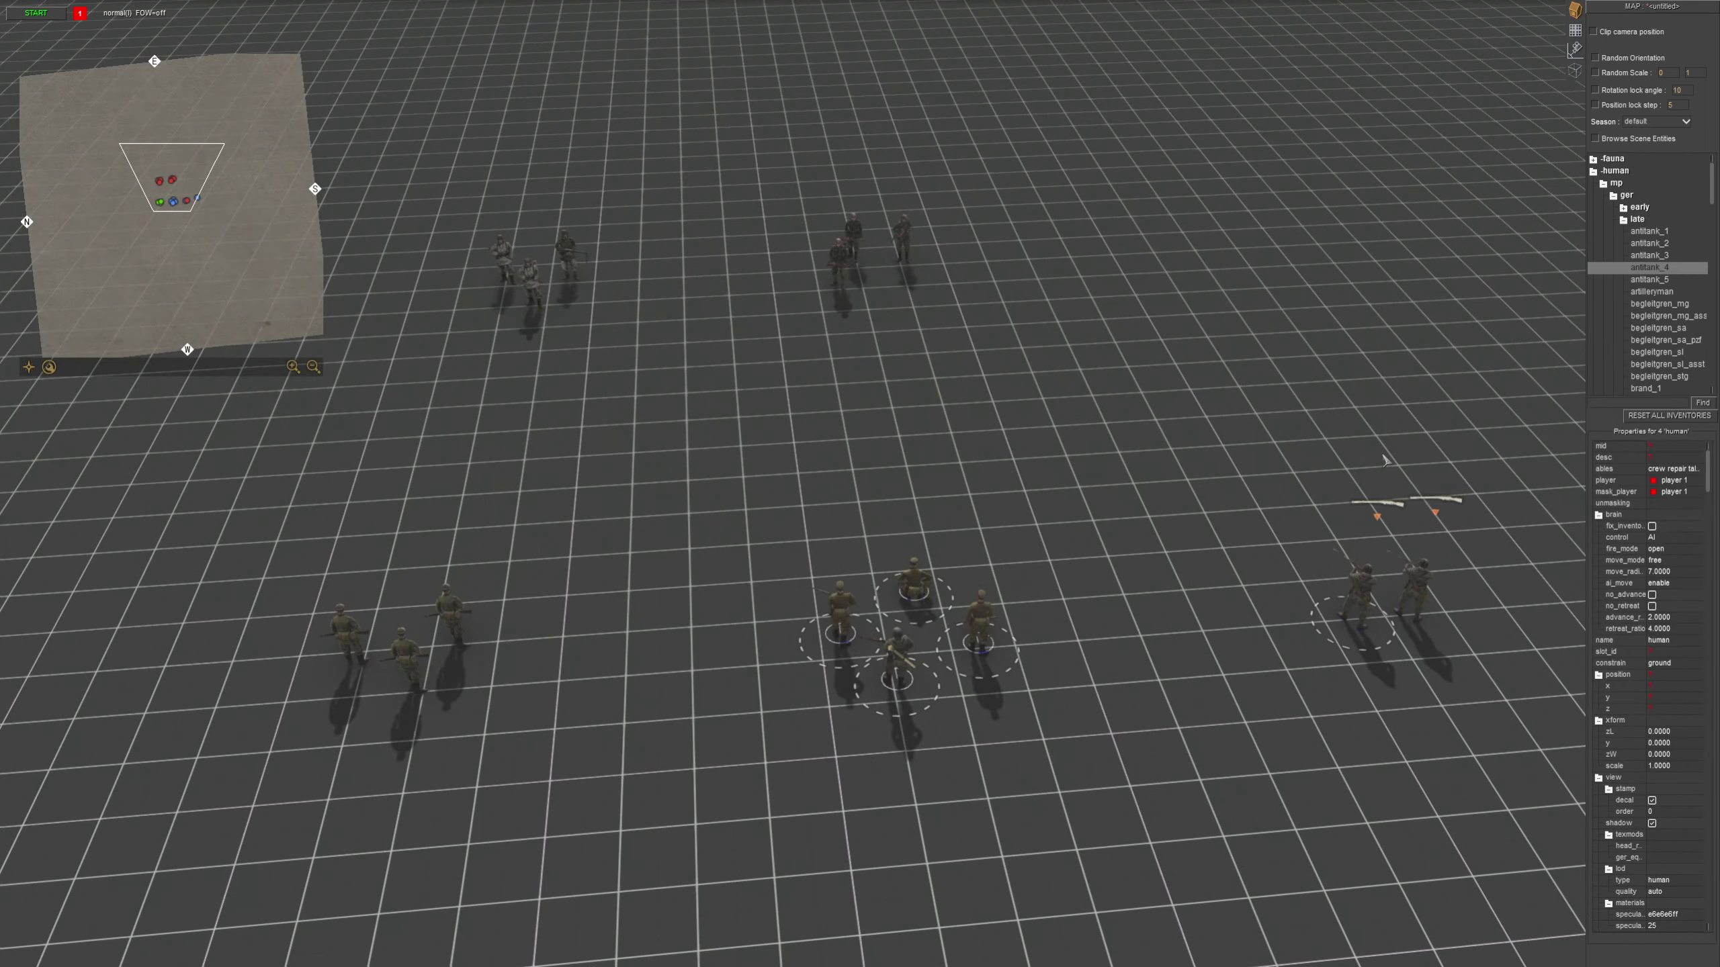
left_click(1697, 493)
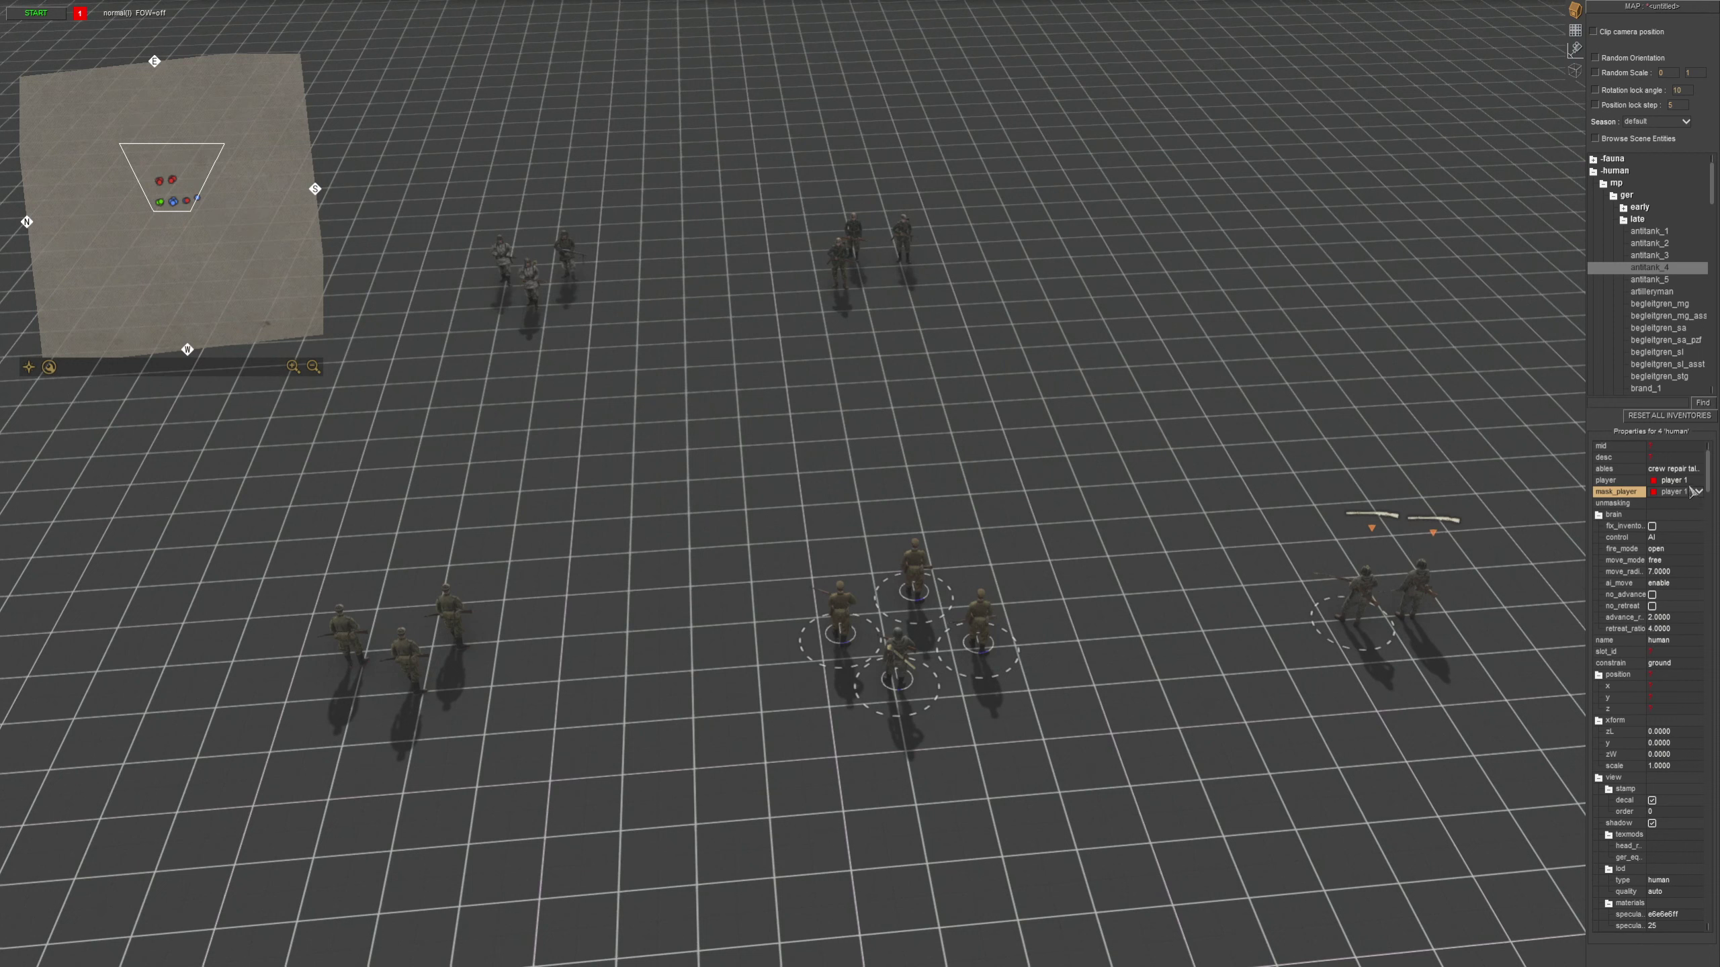
left_click(1696, 479)
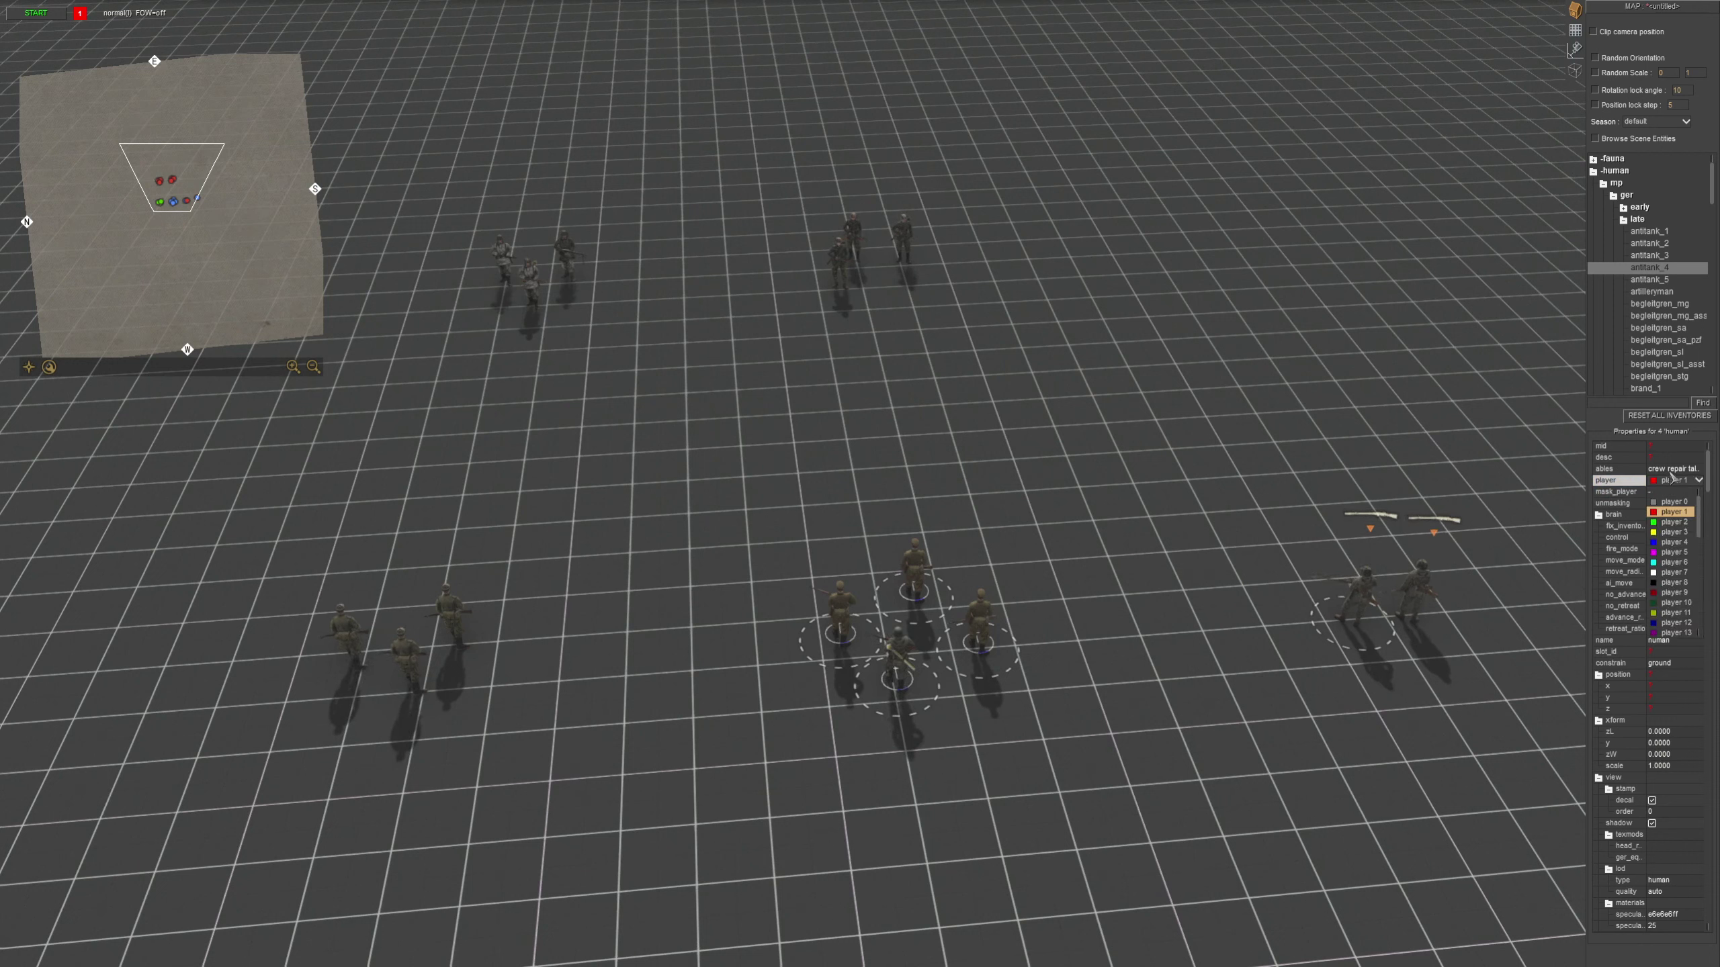
left_click(1217, 542)
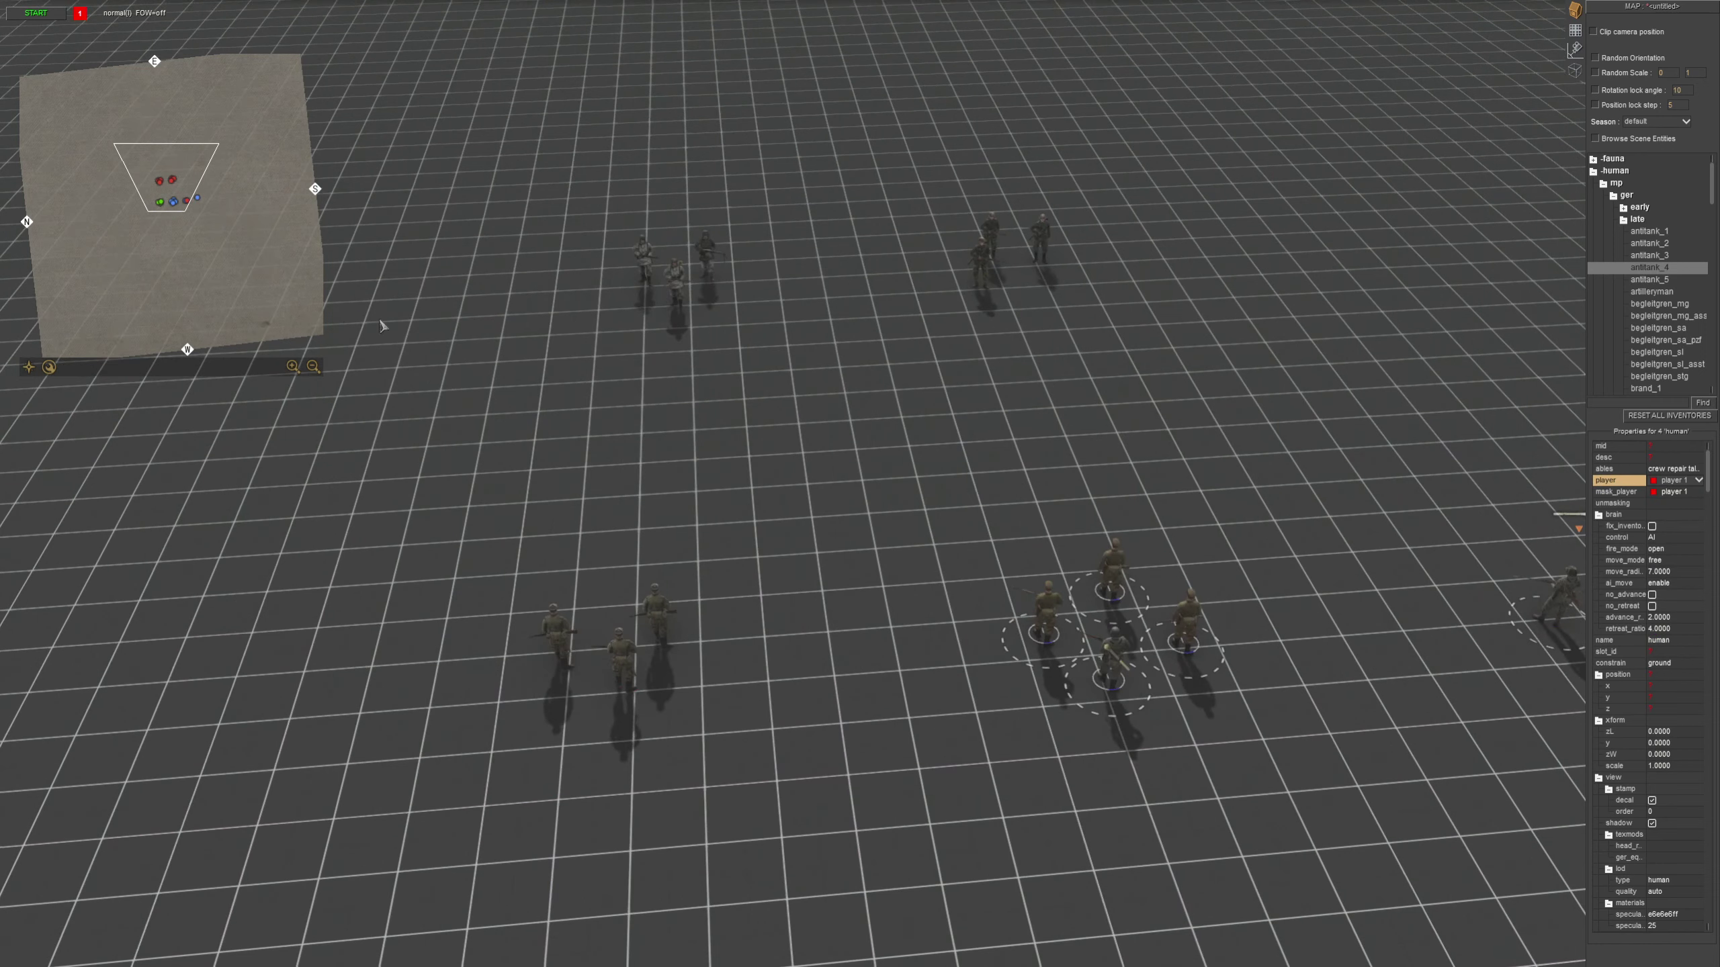
- Select the three-man group of player 2 and inspect the options of its mask_player property
left_click_drag(733, 730, 492, 571)
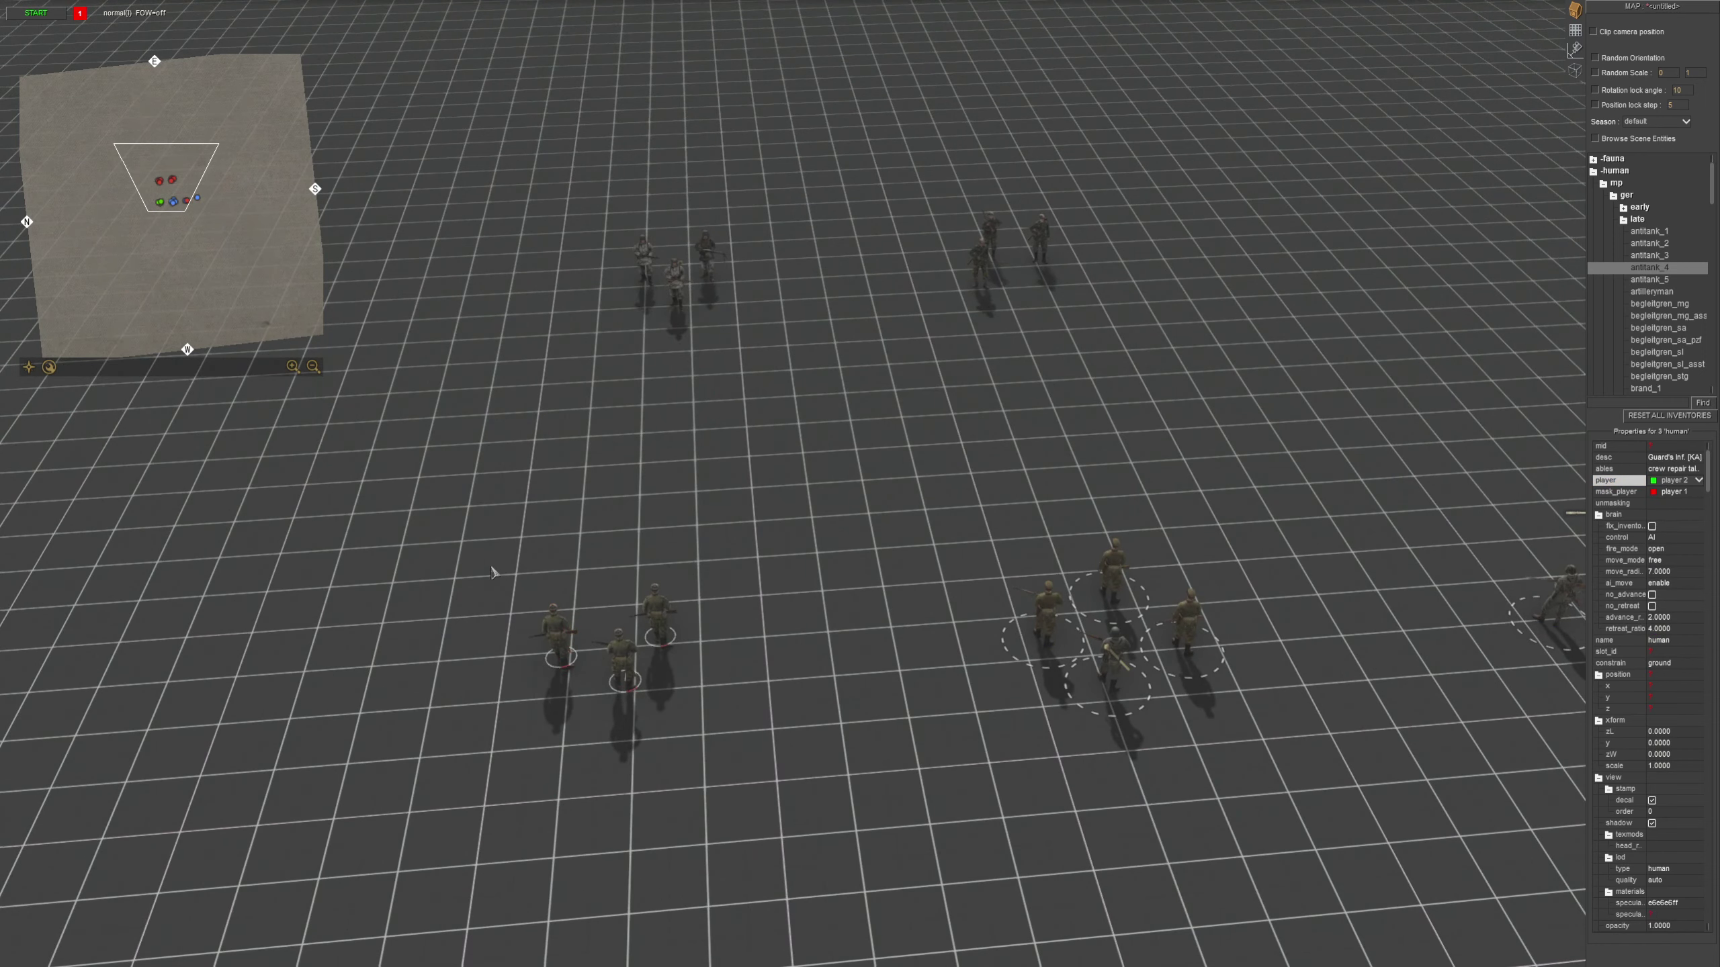
left_click(1684, 494)
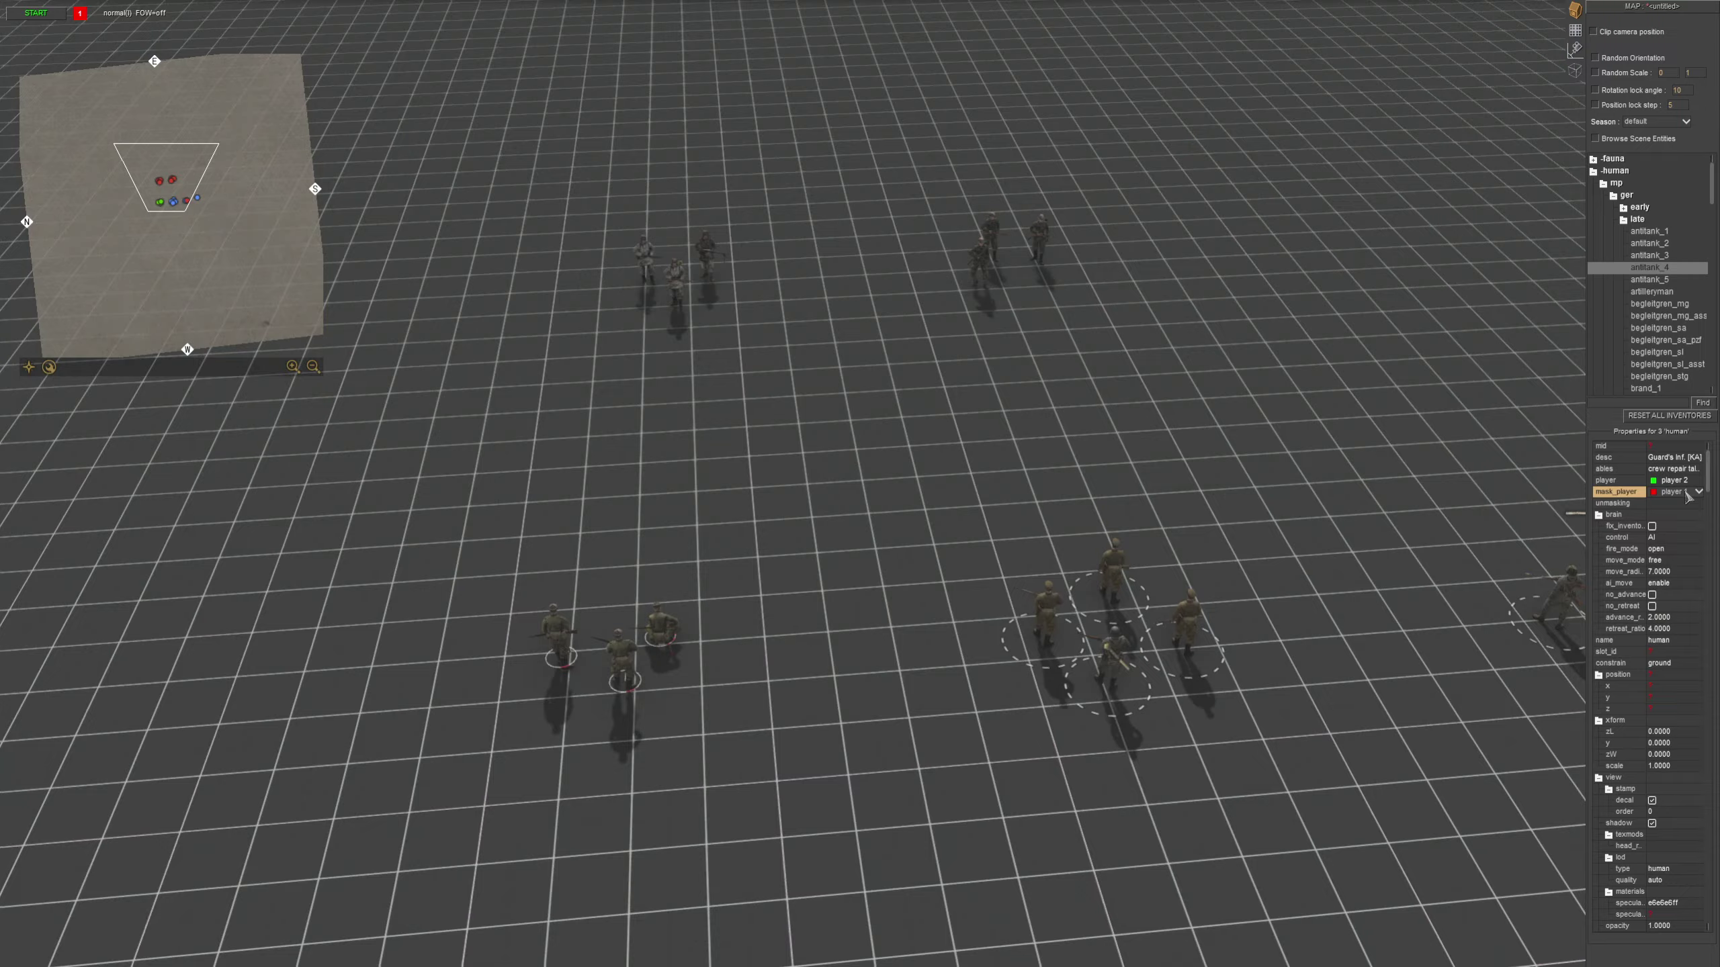
left_click(1106, 410)
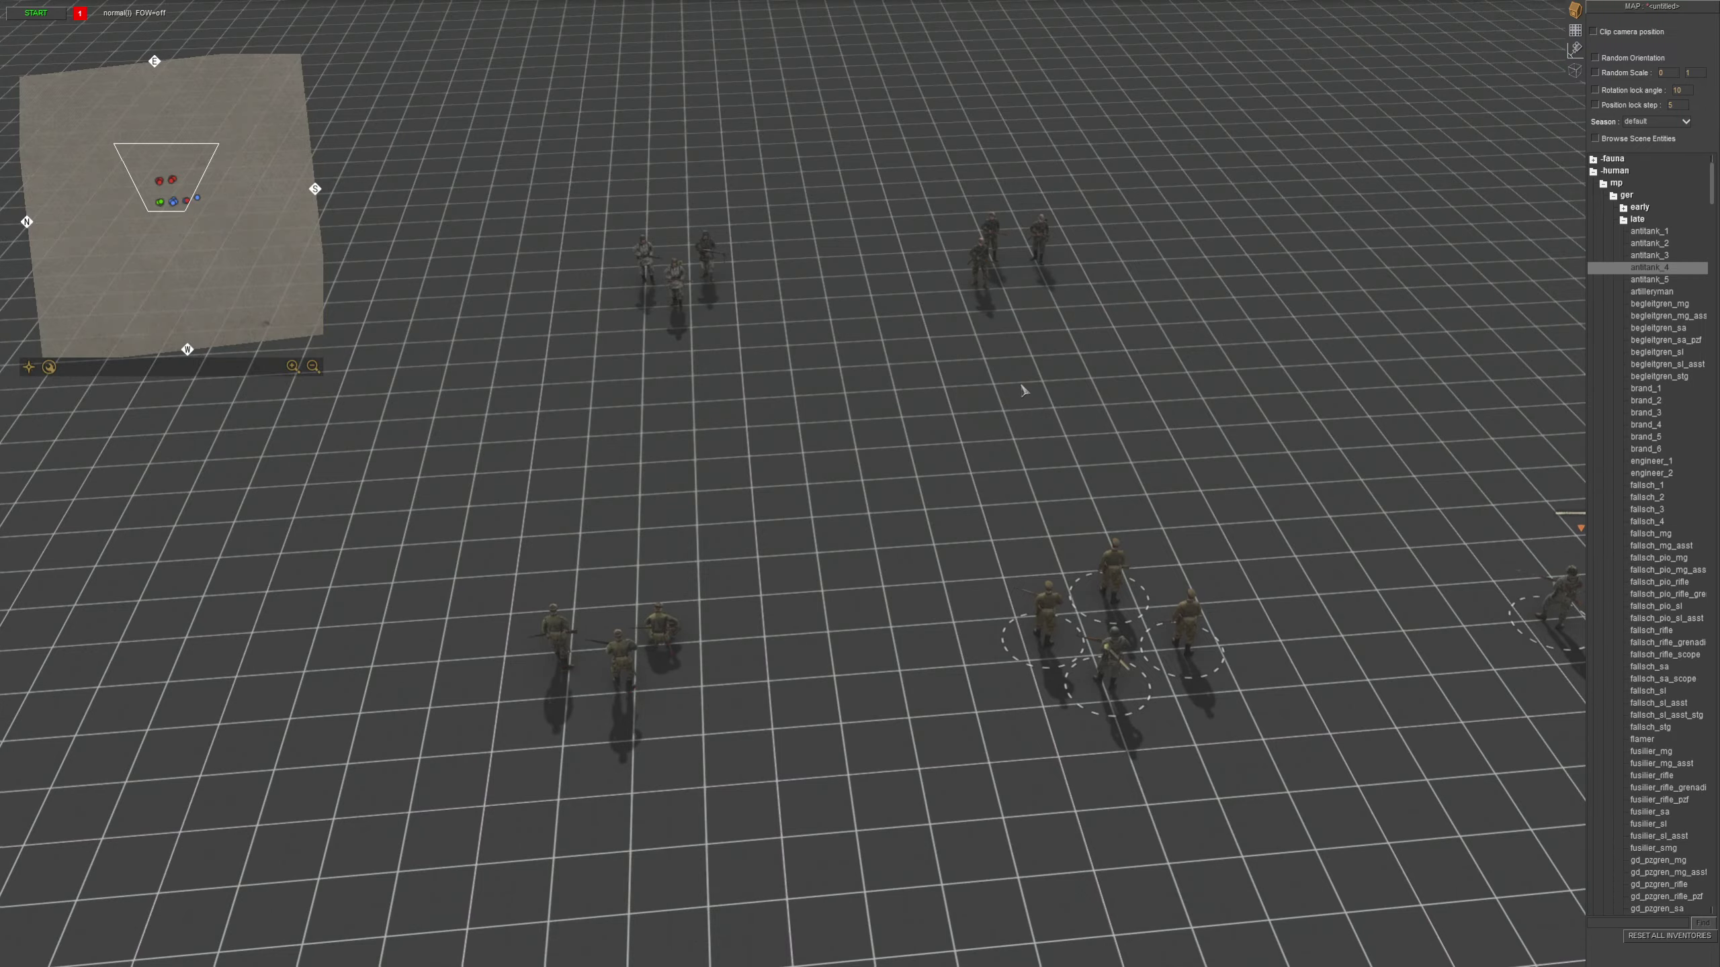
middle_click_drag(1025, 388, 1216, 374)
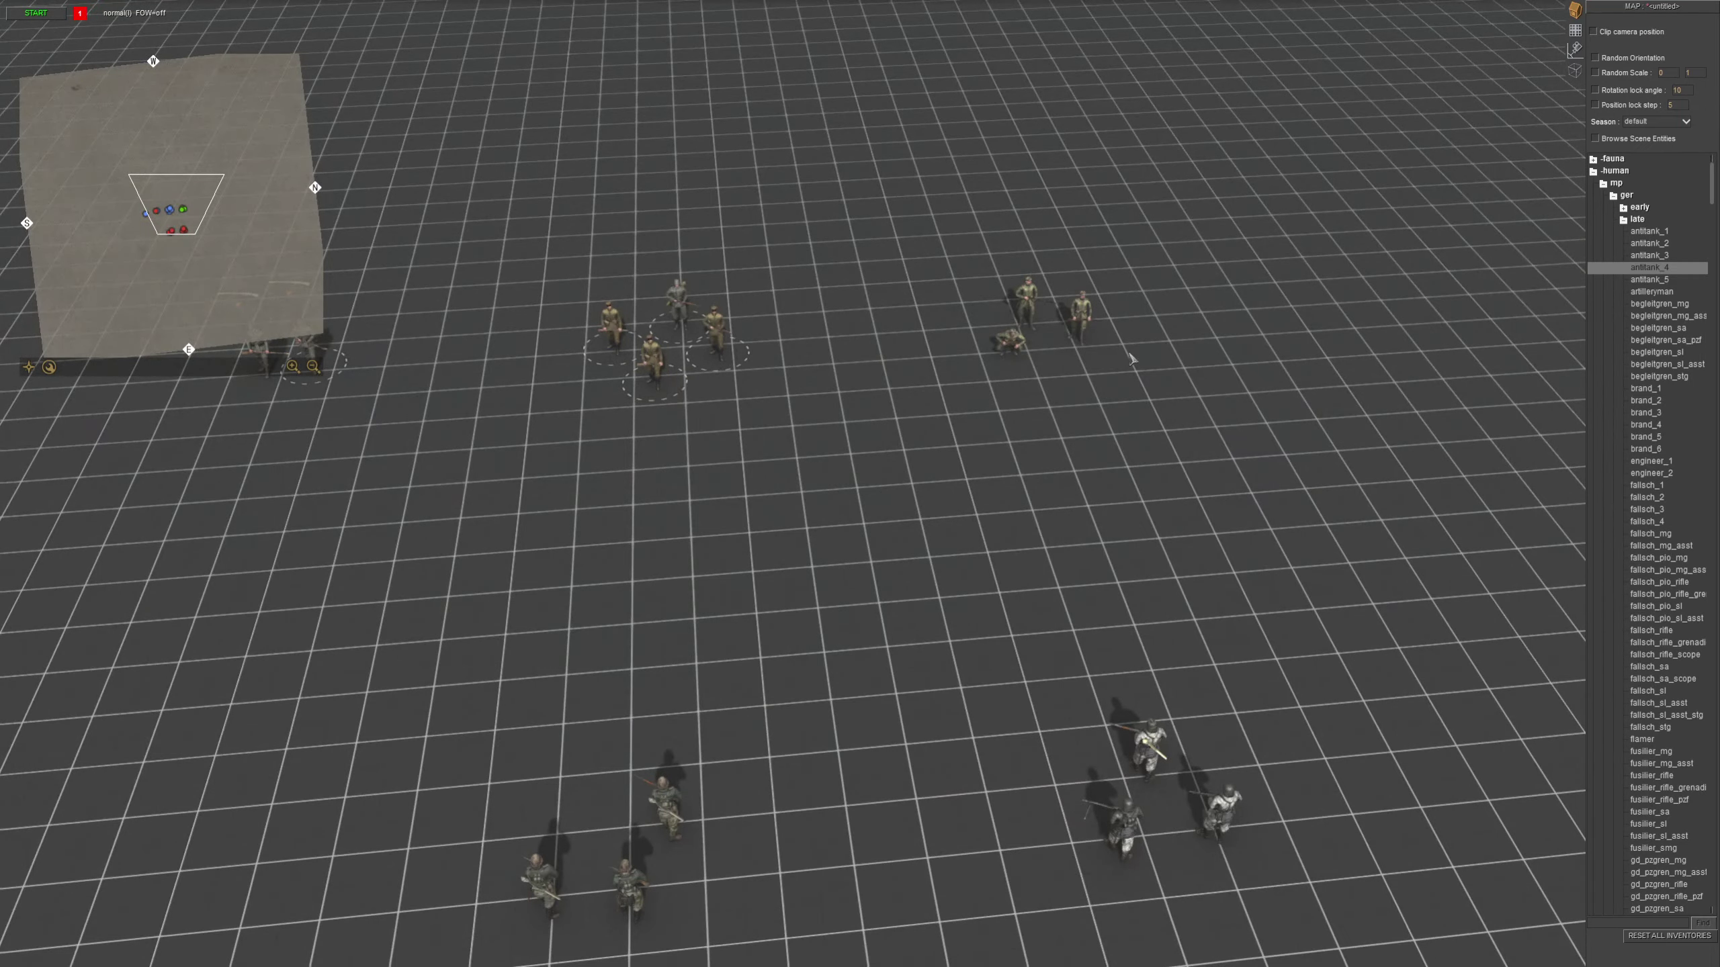
left_click_drag(1168, 400, 964, 260)
left_click(1686, 491)
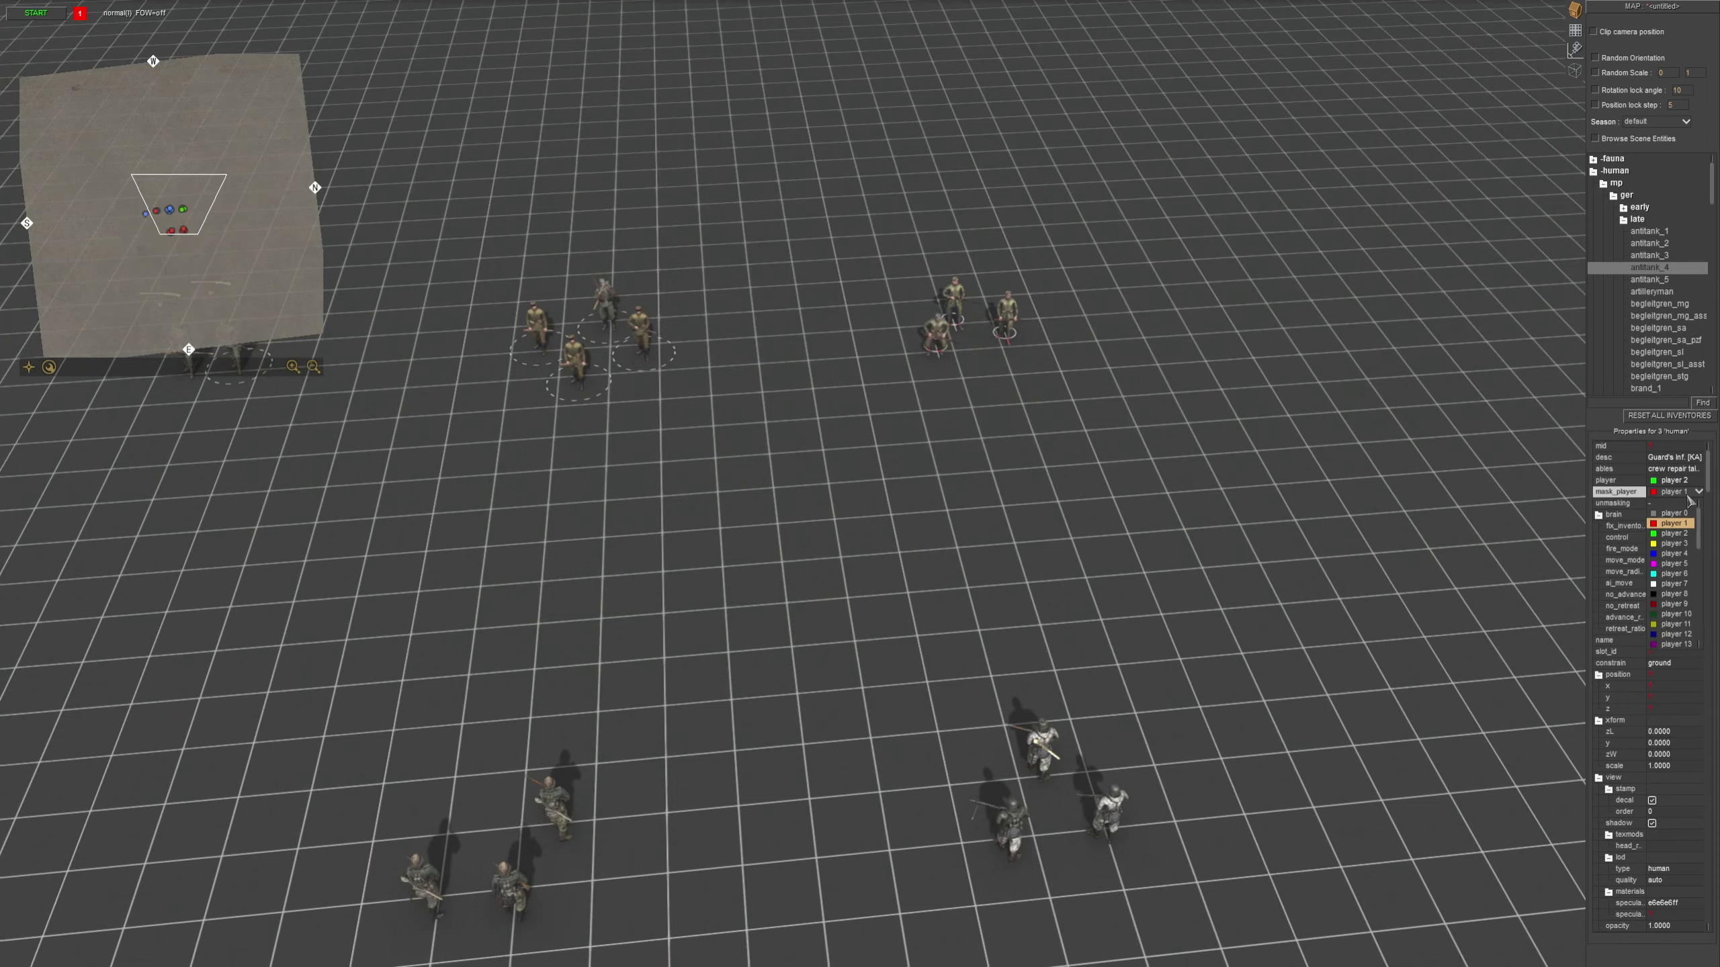
left_click(1373, 496)
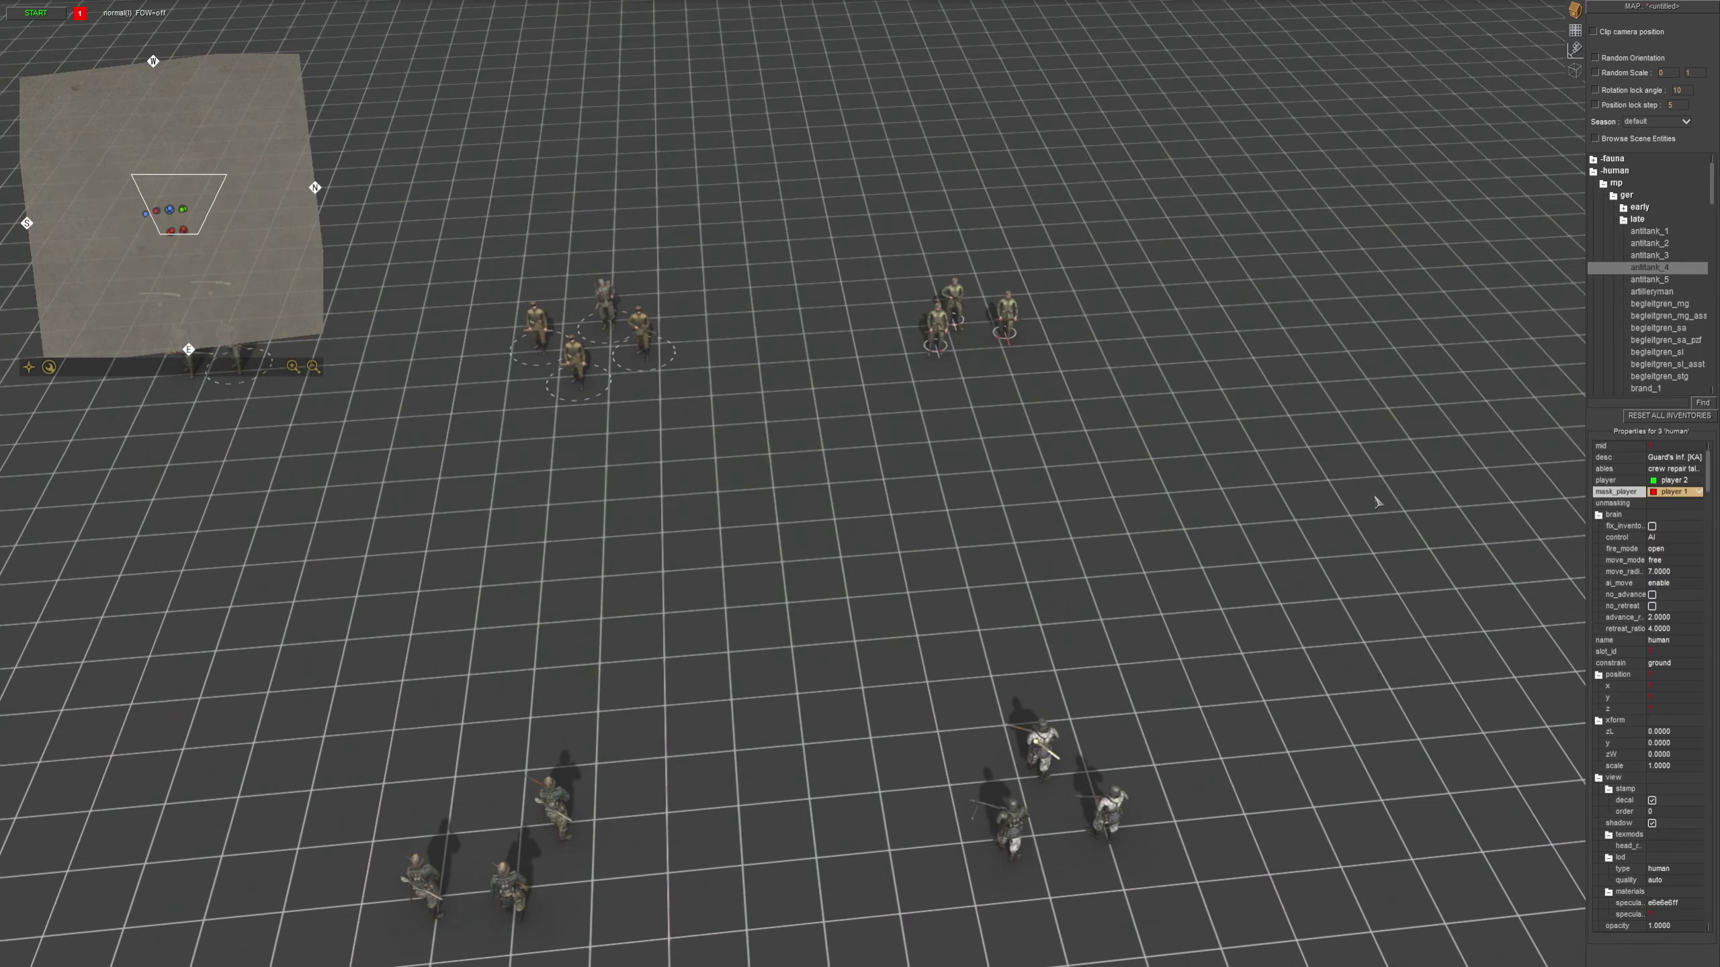
- Make player 2 active and place an antitank_4 soldier on the open ground near player 2's three-man group
middle_click_drag(1373, 496, 1226, 774)
key("2")
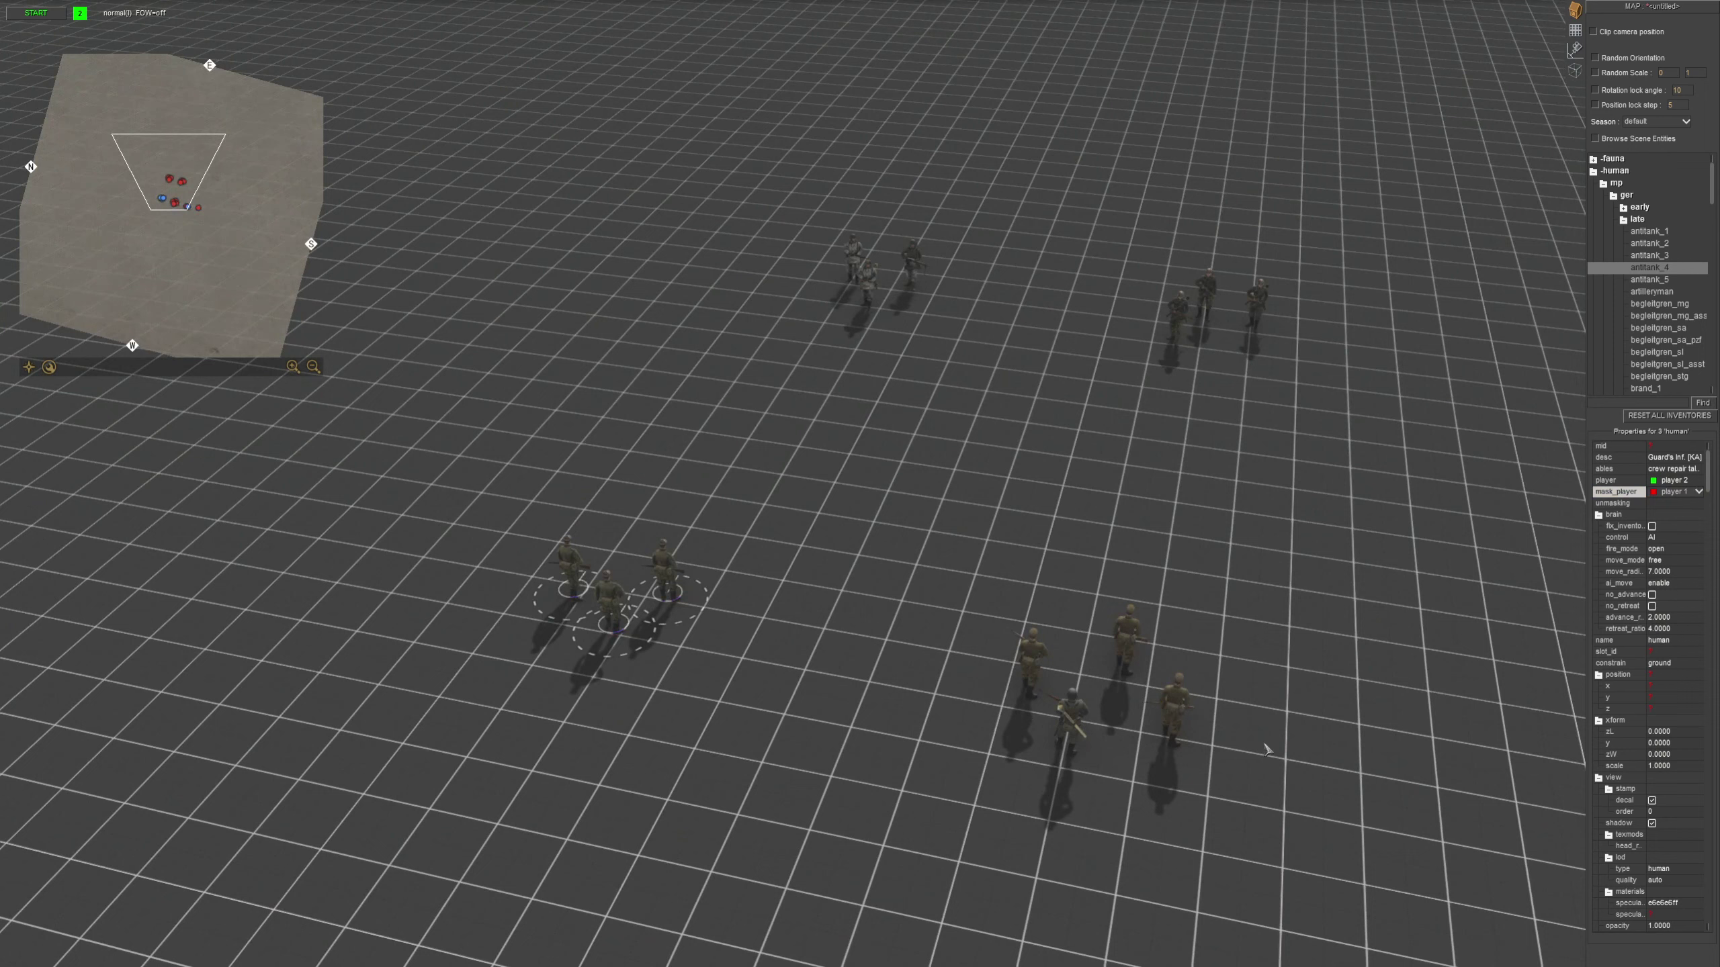
left_click(1631, 271)
key("Left")
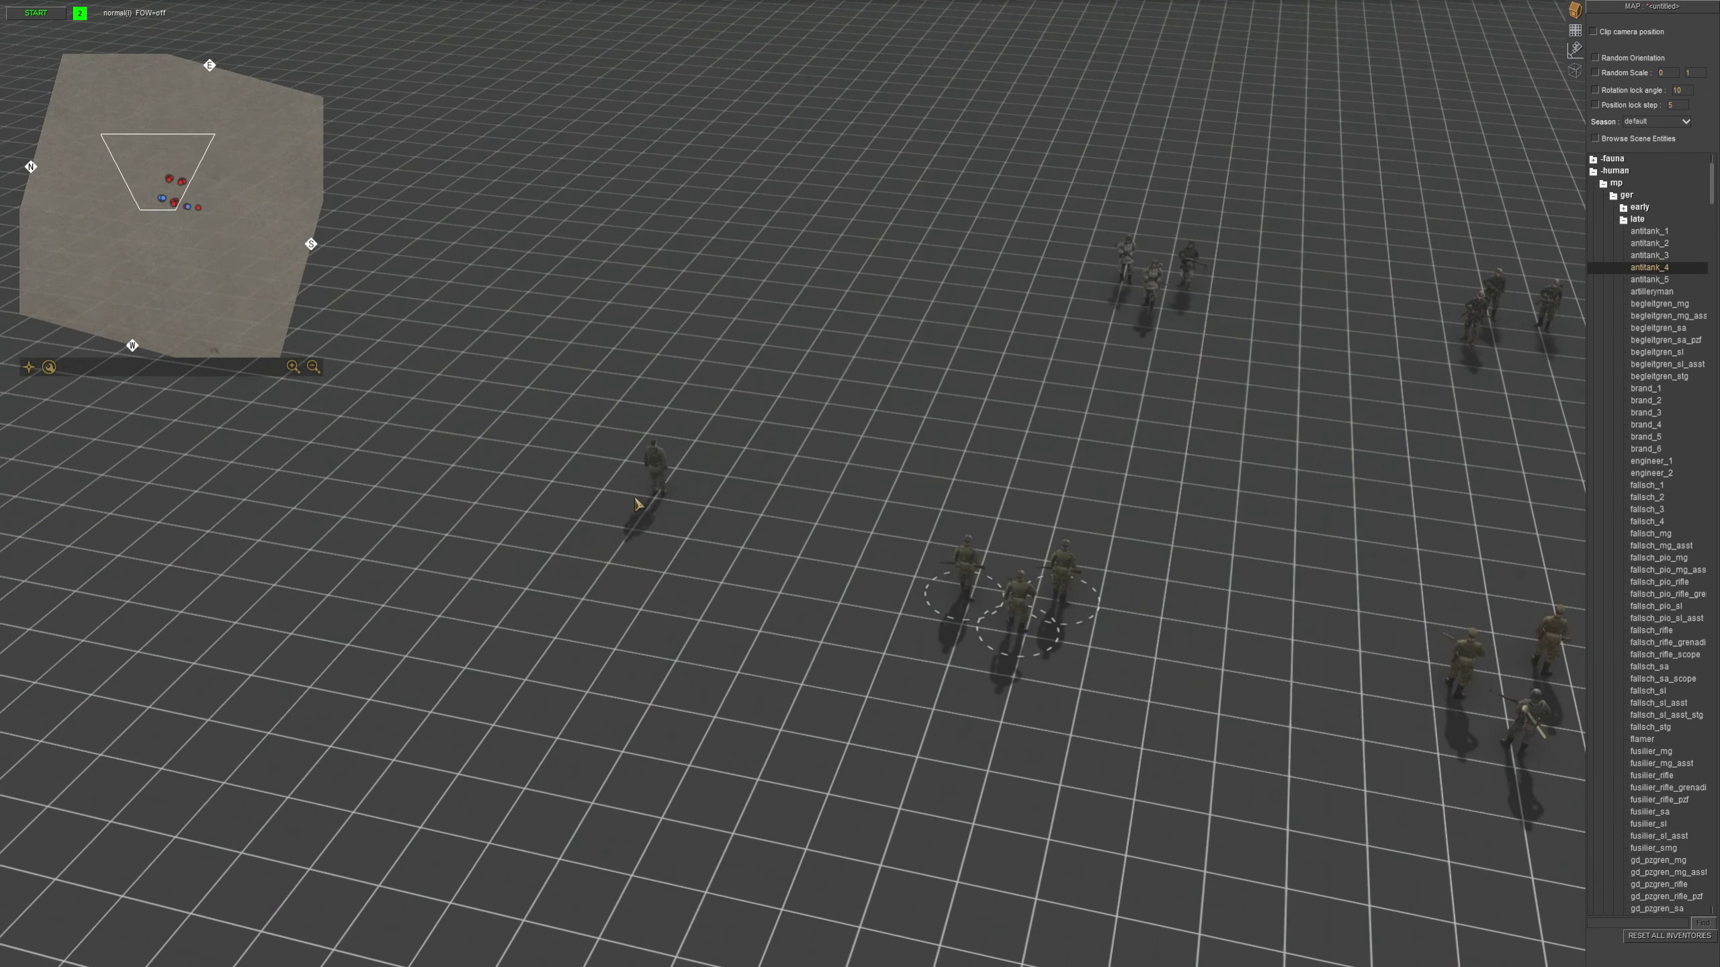
left_click(628, 494)
right_click(627, 494)
- Select the newly placed antitank_4 soldier and choose player 2 as its mask_player
left_click_drag(711, 535, 572, 418)
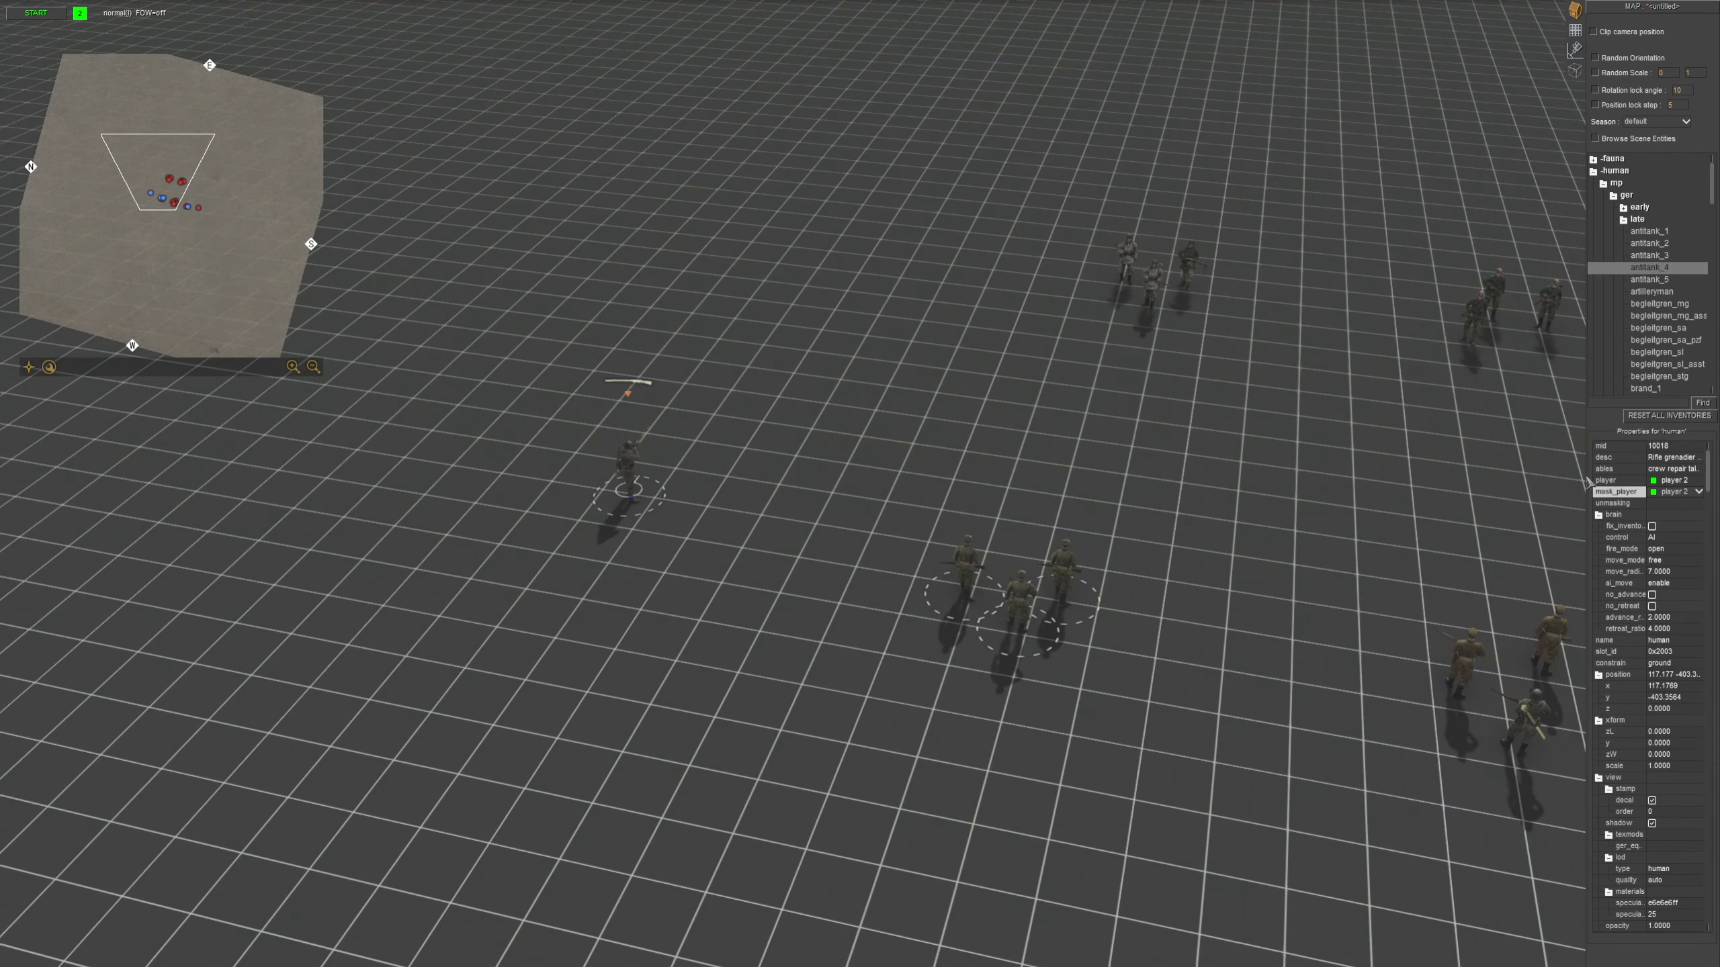
left_click(1692, 505)
left_click(1693, 492)
left_click(1698, 492)
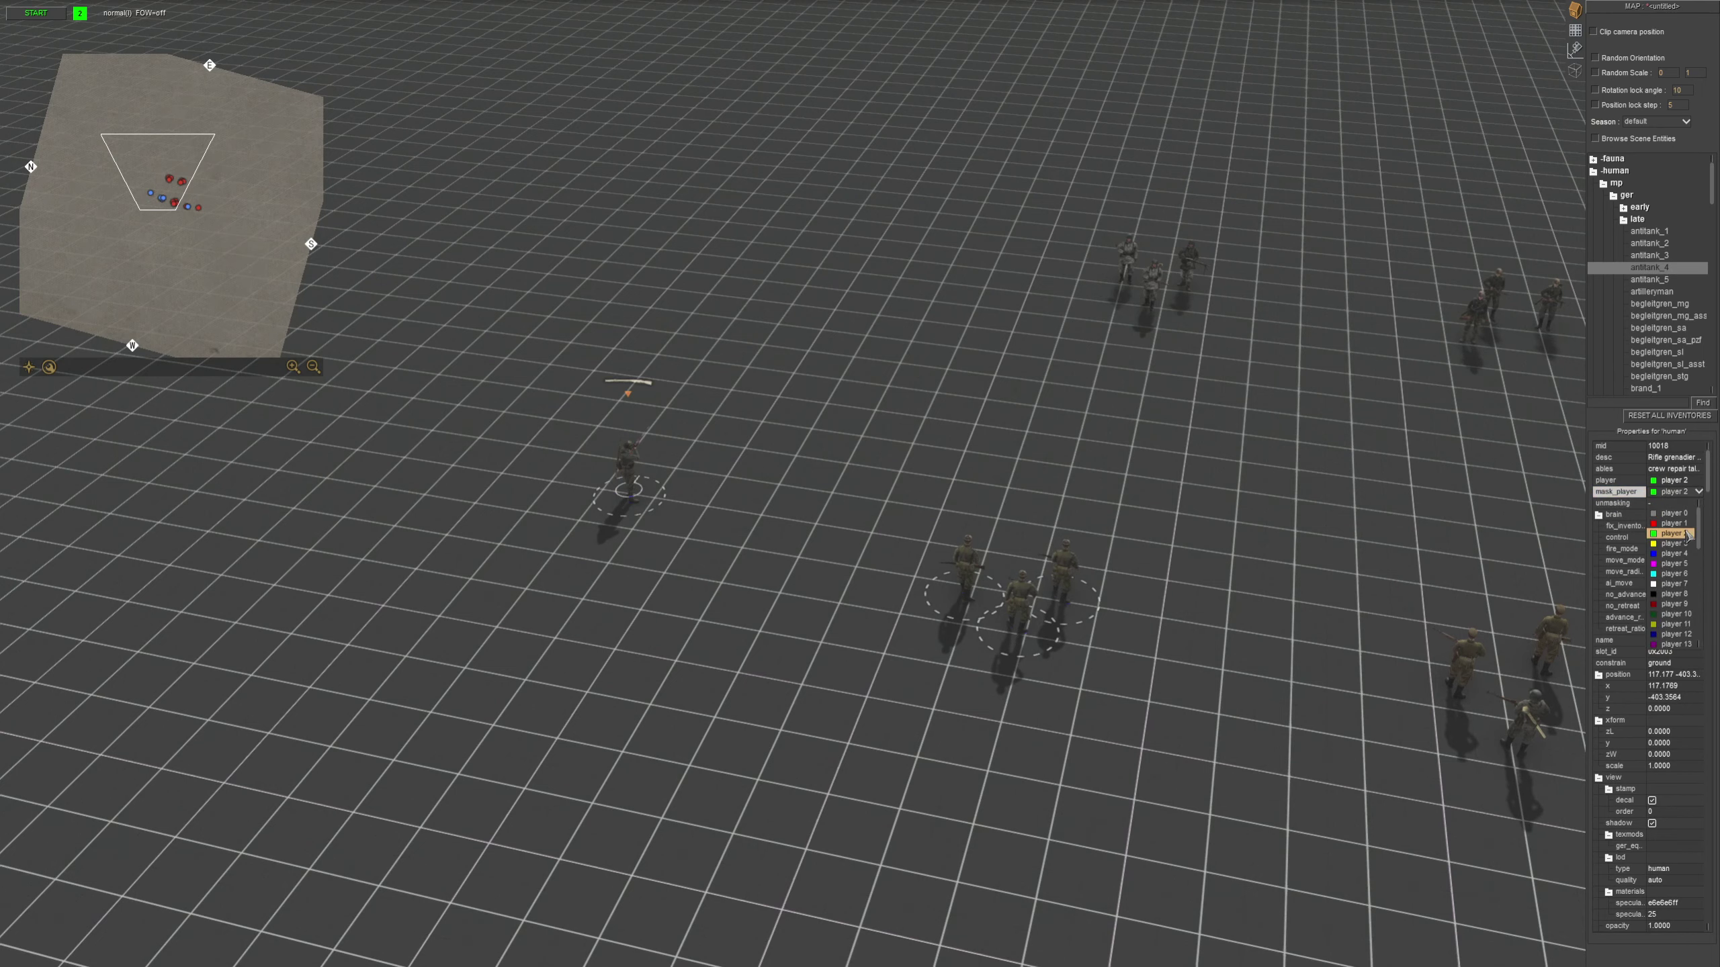
left_click(1686, 534)
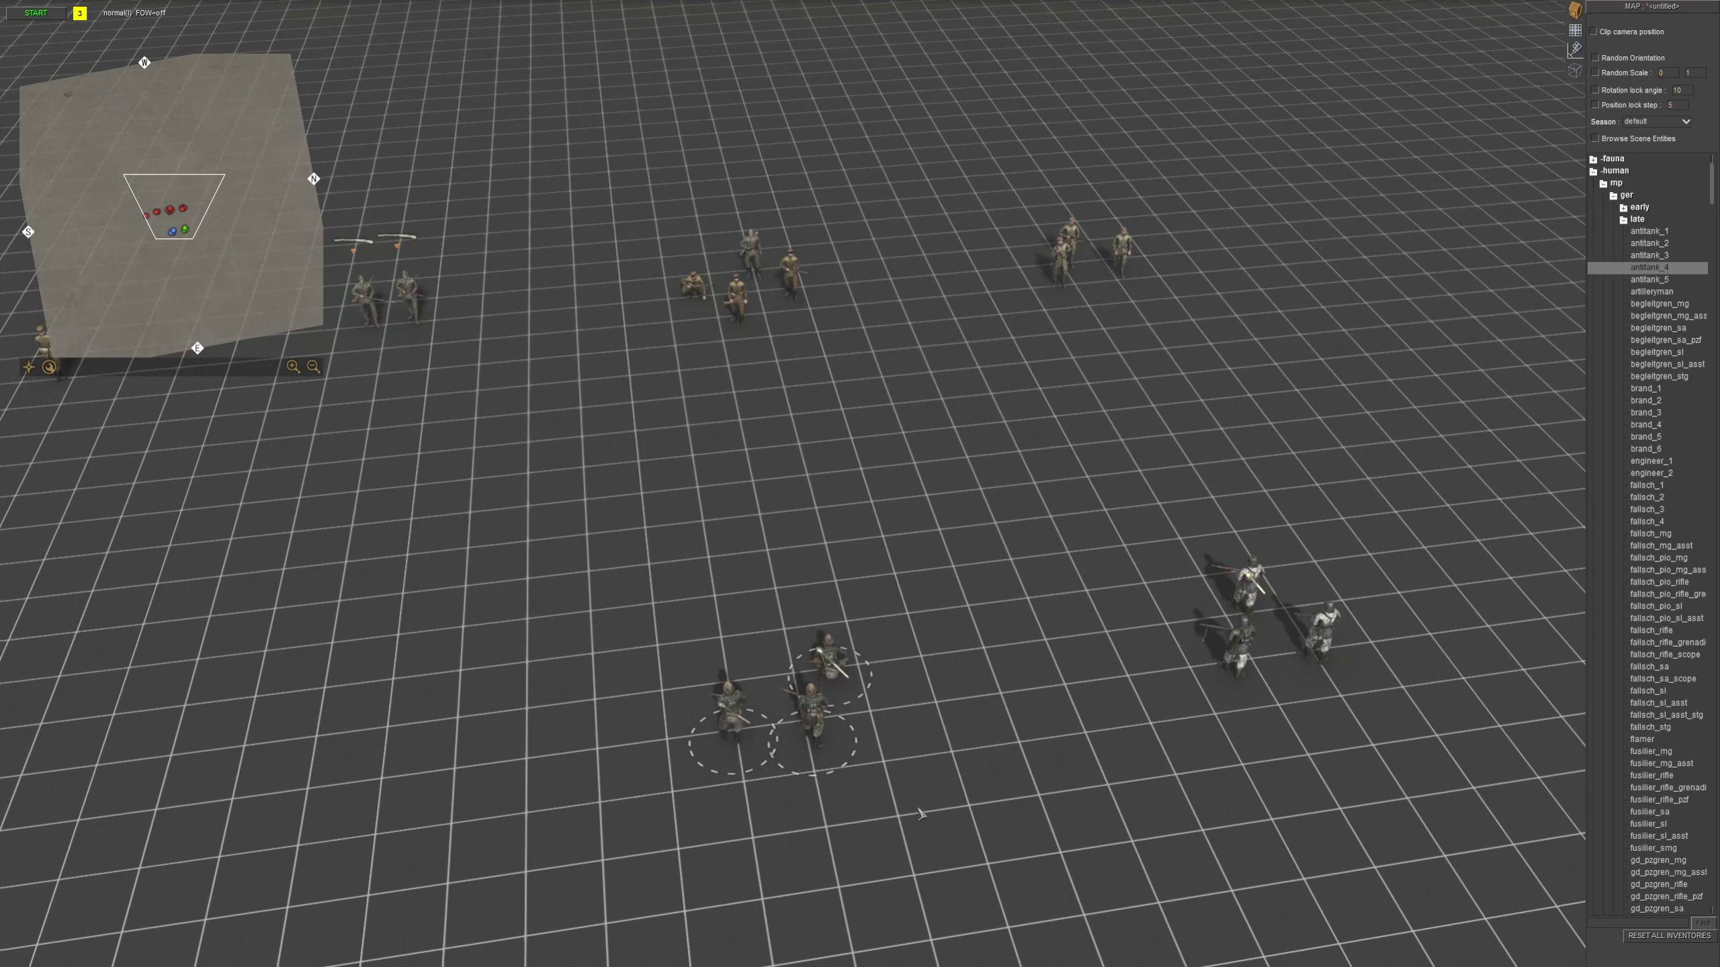
- Choose player 3 as mask_player for the three winter-camouflaged soldiers and compare their properties with player 3's group
left_click_drag(935, 844, 634, 627)
left_click_drag(1128, 718, 1319, 586)
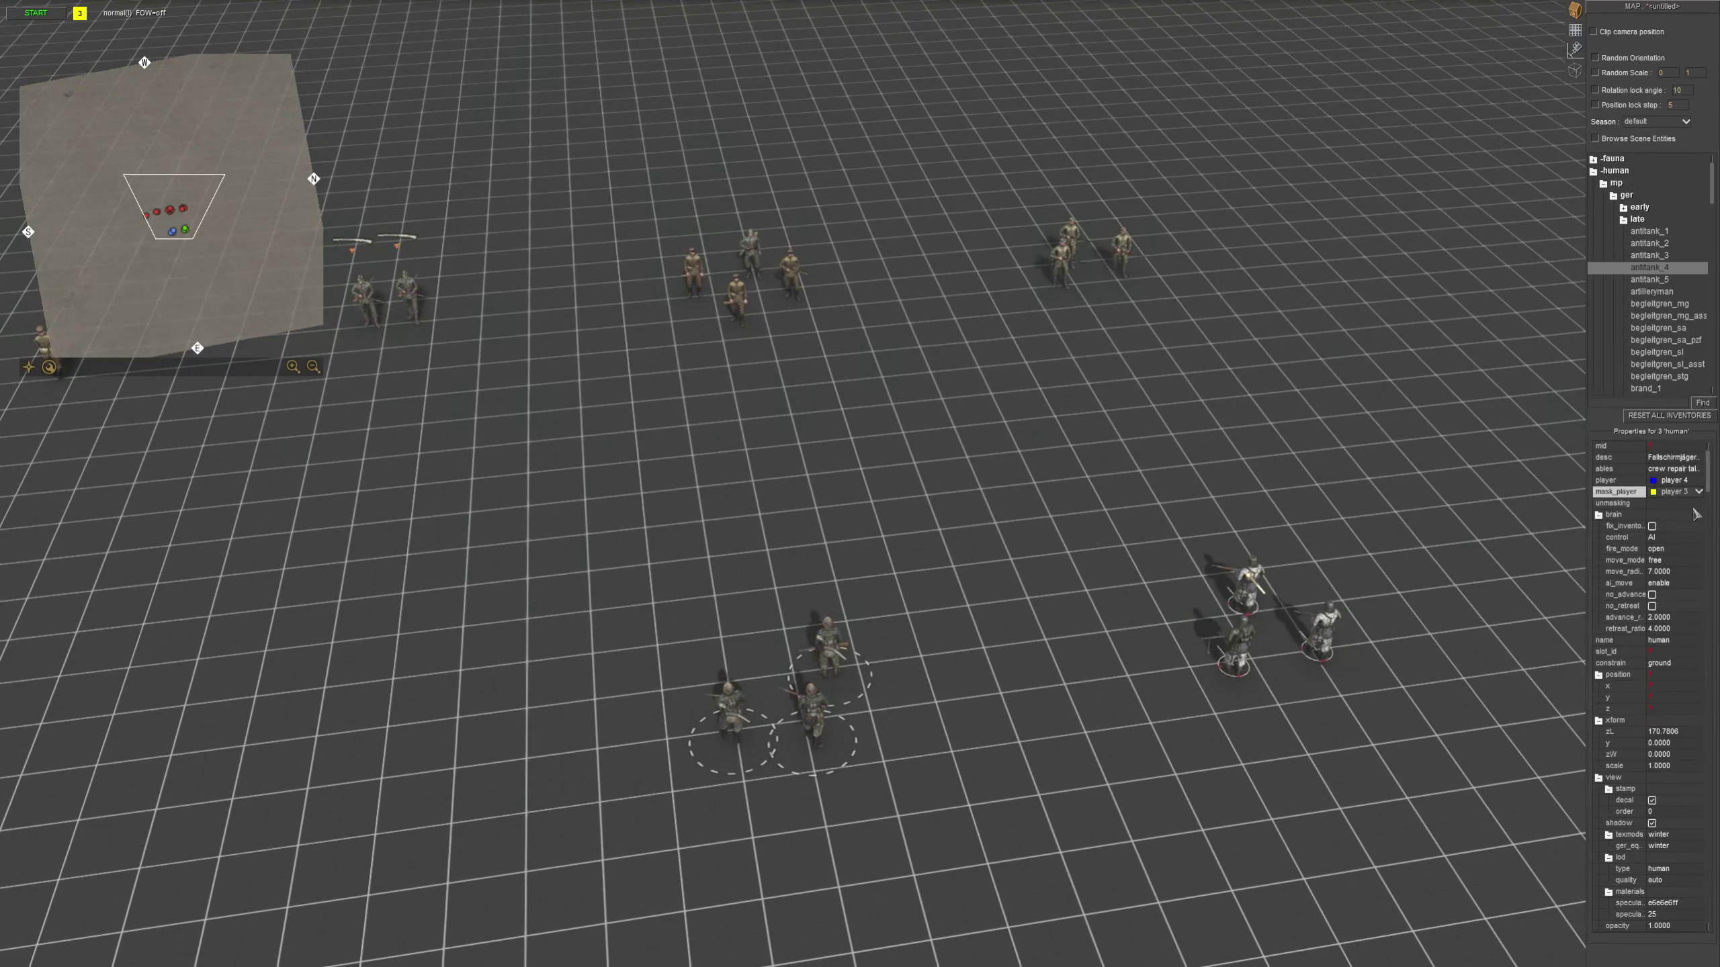
left_click(1683, 492)
left_click(1672, 544)
left_click_drag(960, 789, 657, 587)
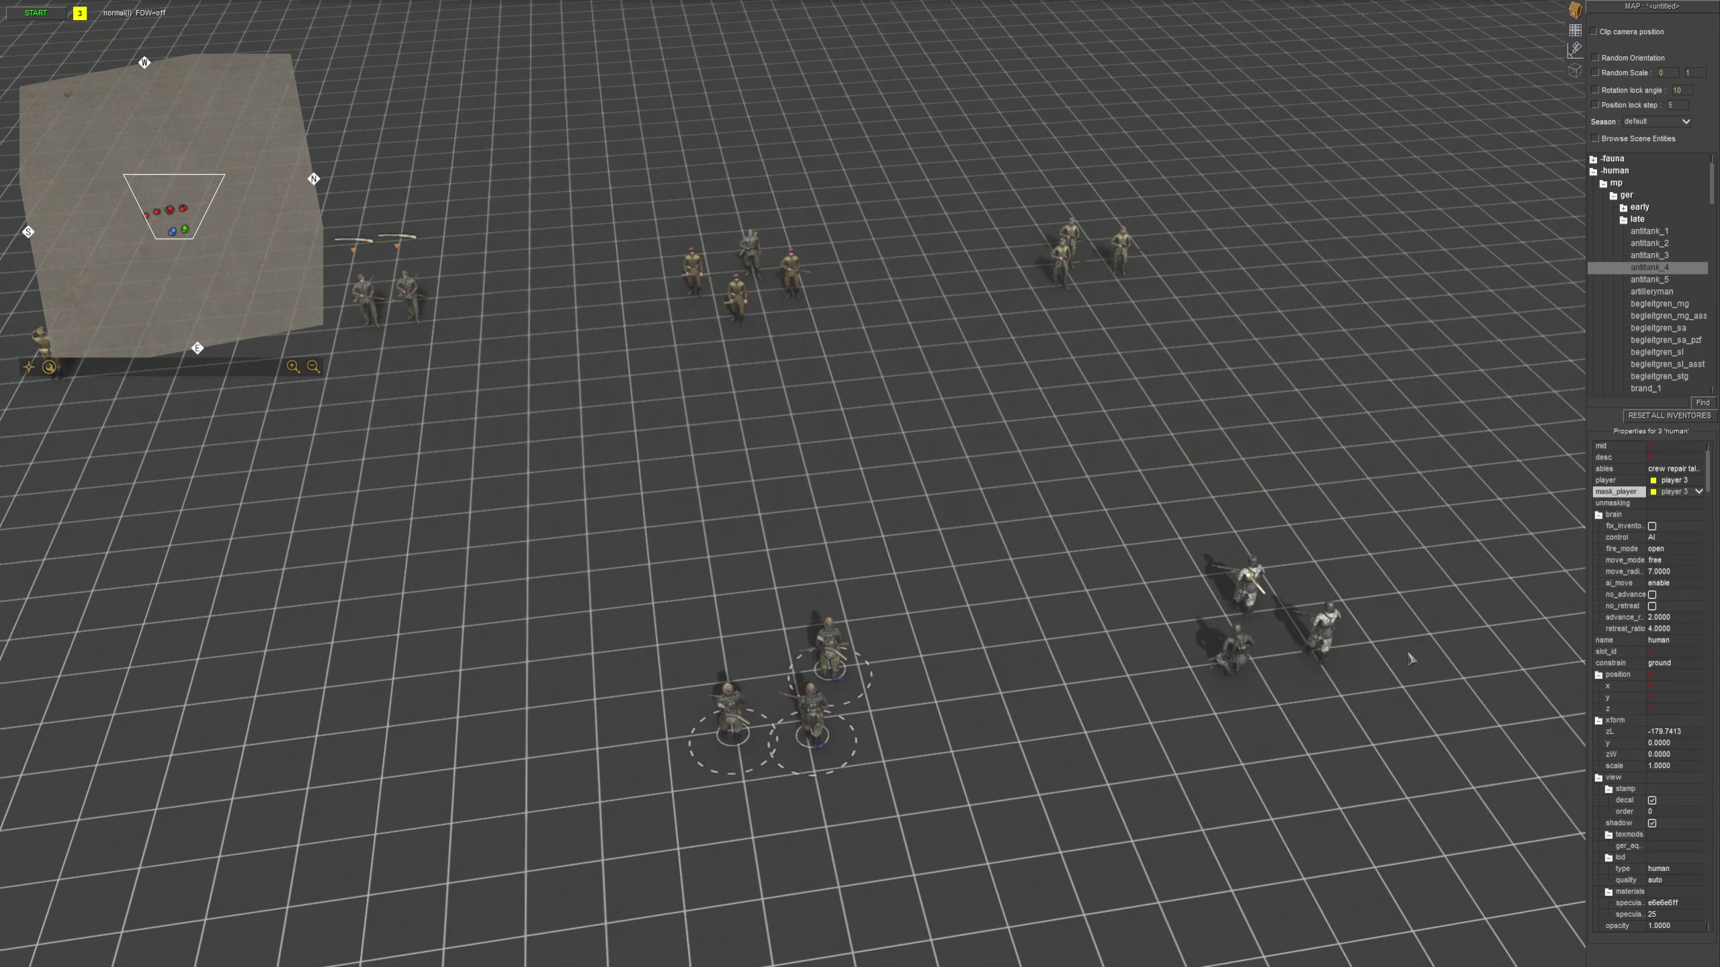
left_click_drag(1411, 661, 1171, 546)
- Make player 1 active, leave the editor for play mode, and order the lone Soviet soldier to move toward the groups
middle_click_drag(853, 414, 810, 445)
key("1")
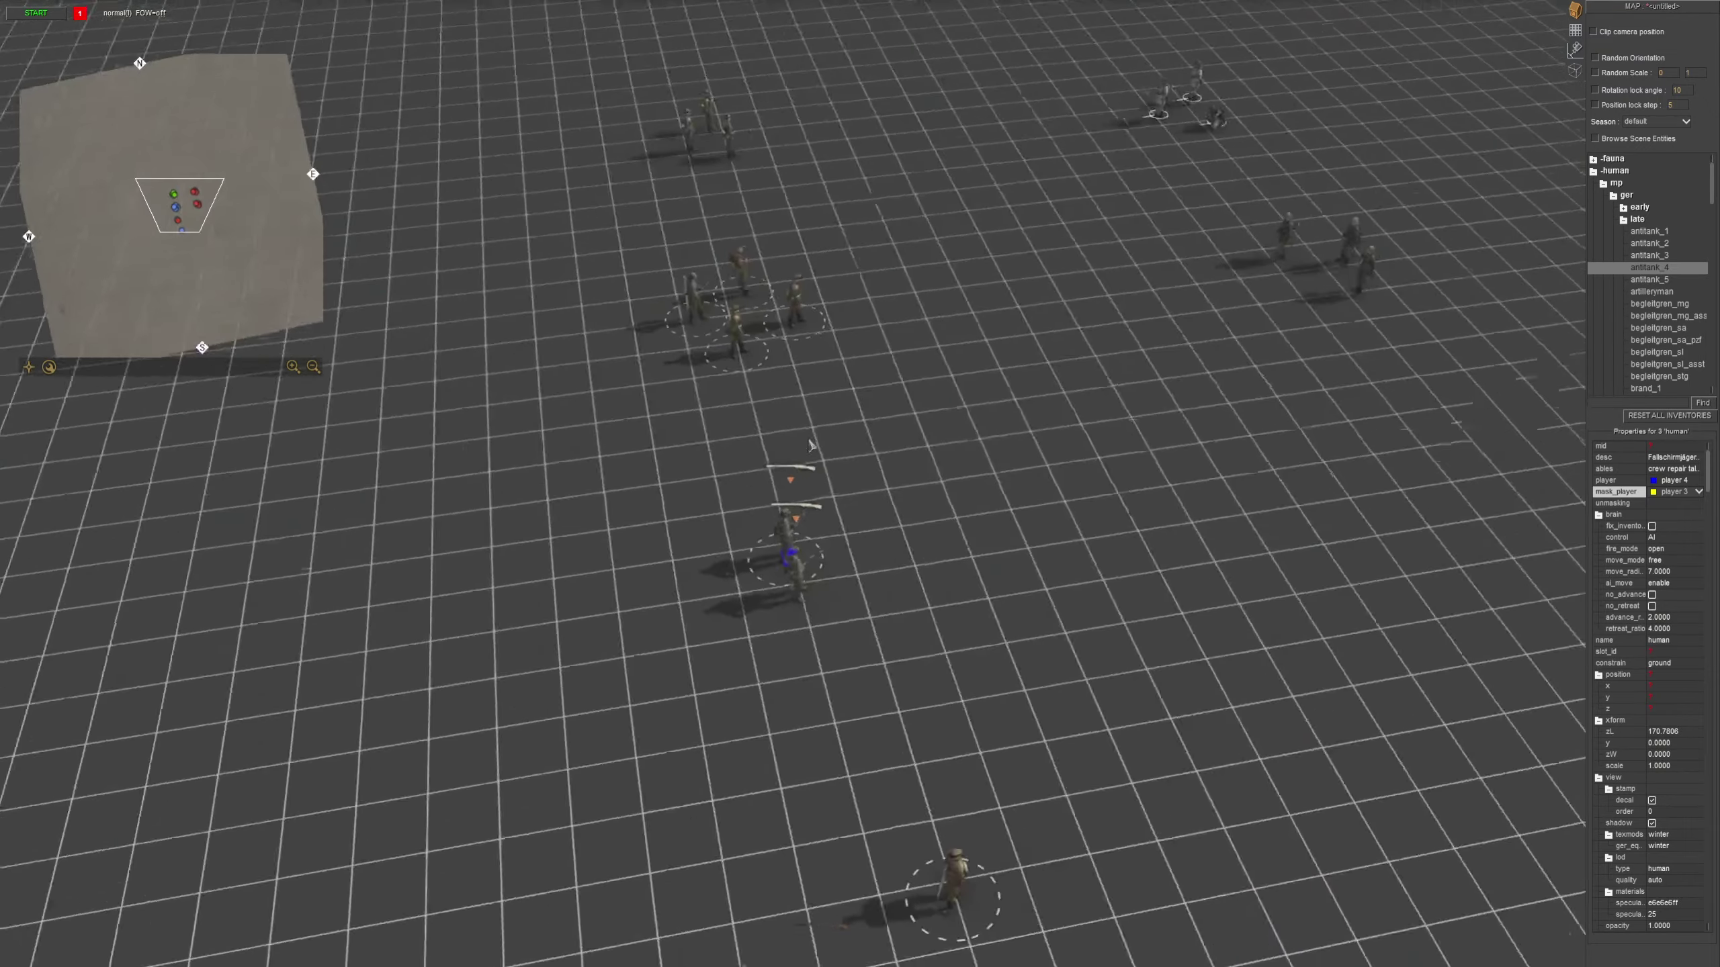
scroll(810, 445, "down", 3)
key("F1")
left_click(909, 584)
mouse_move(1077, 546)
middle_mouse_down()
mouse_move(785, 541)
mouse_move(1016, 534)
mouse_move(1062, 522)
mouse_move(1132, 460)
middle_mouse_up()
right_click(1132, 460)
right_click(1134, 461)
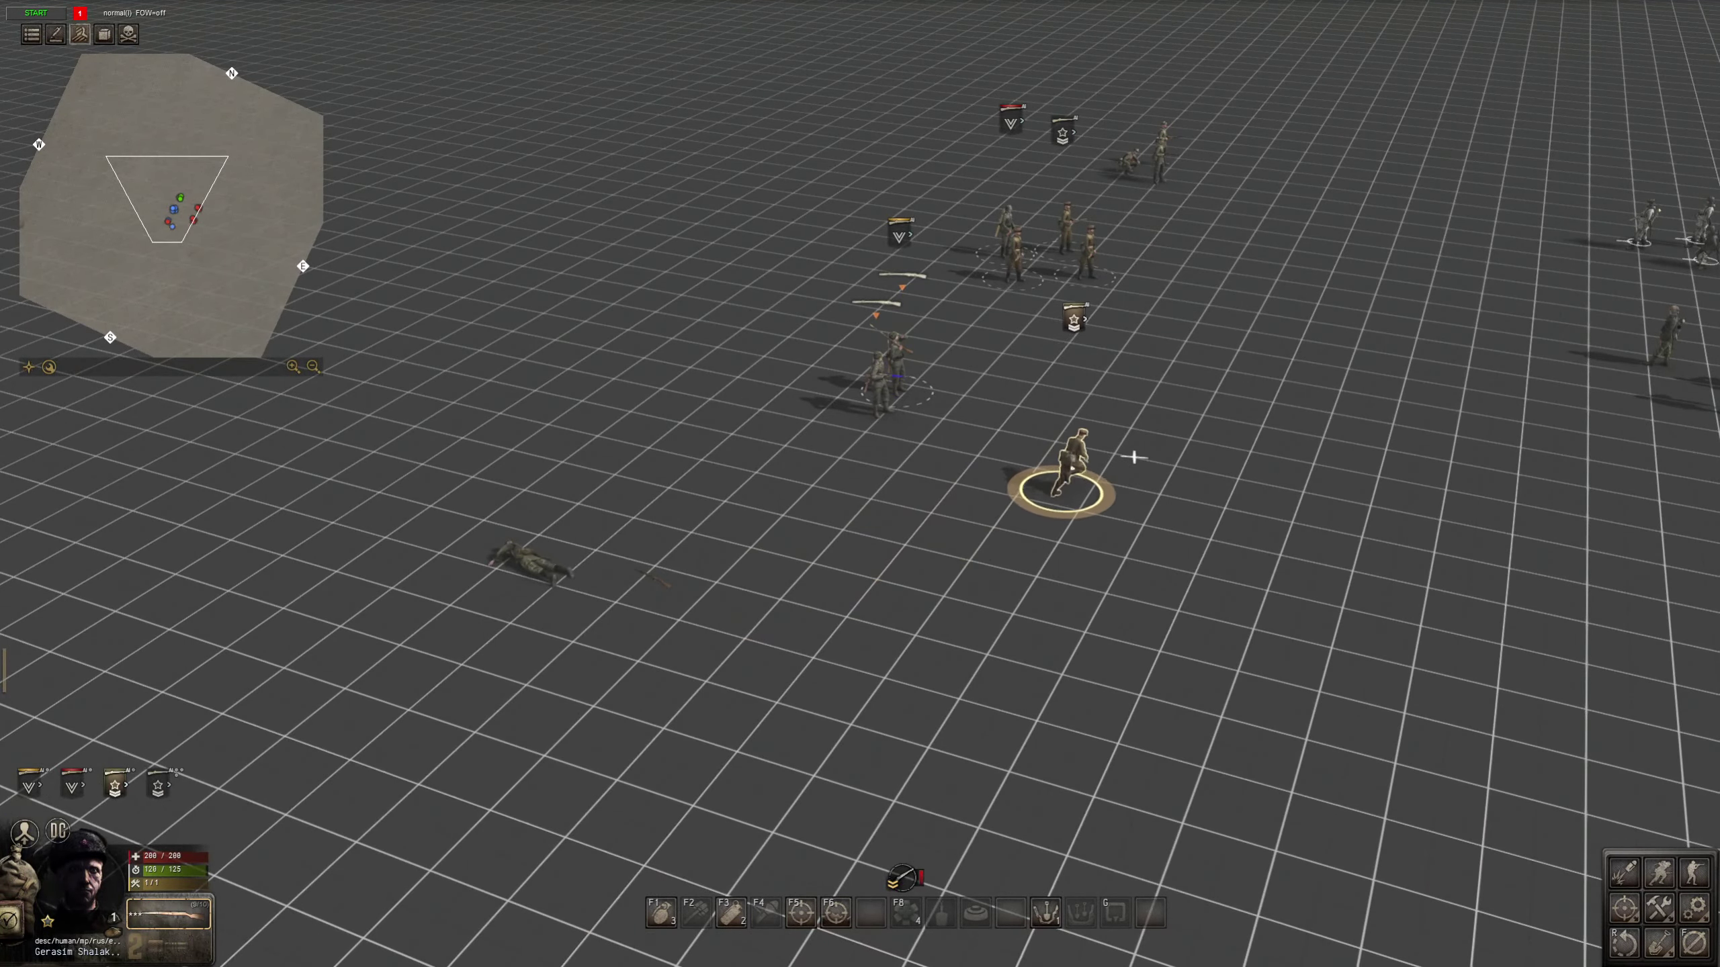
- Take direct control of the Soviet soldier and fire at the three-man group of player 2
middle_click_drag(1242, 458, 1305, 454)
key("ctrl")
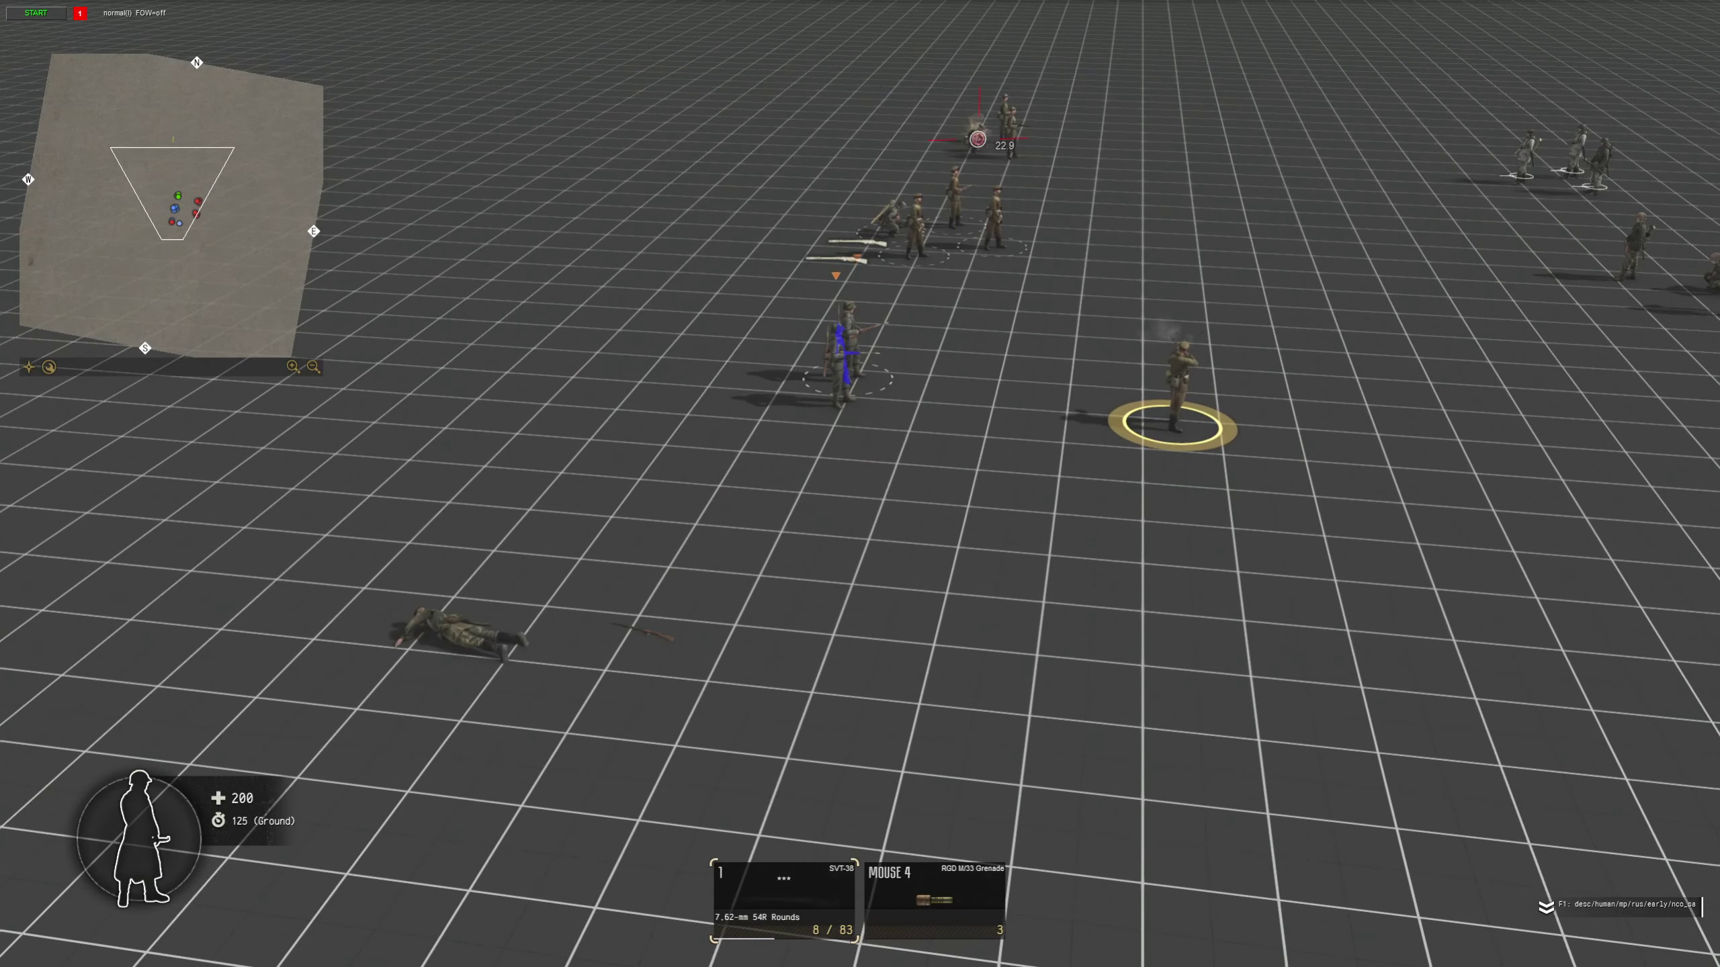
key("ctrl")
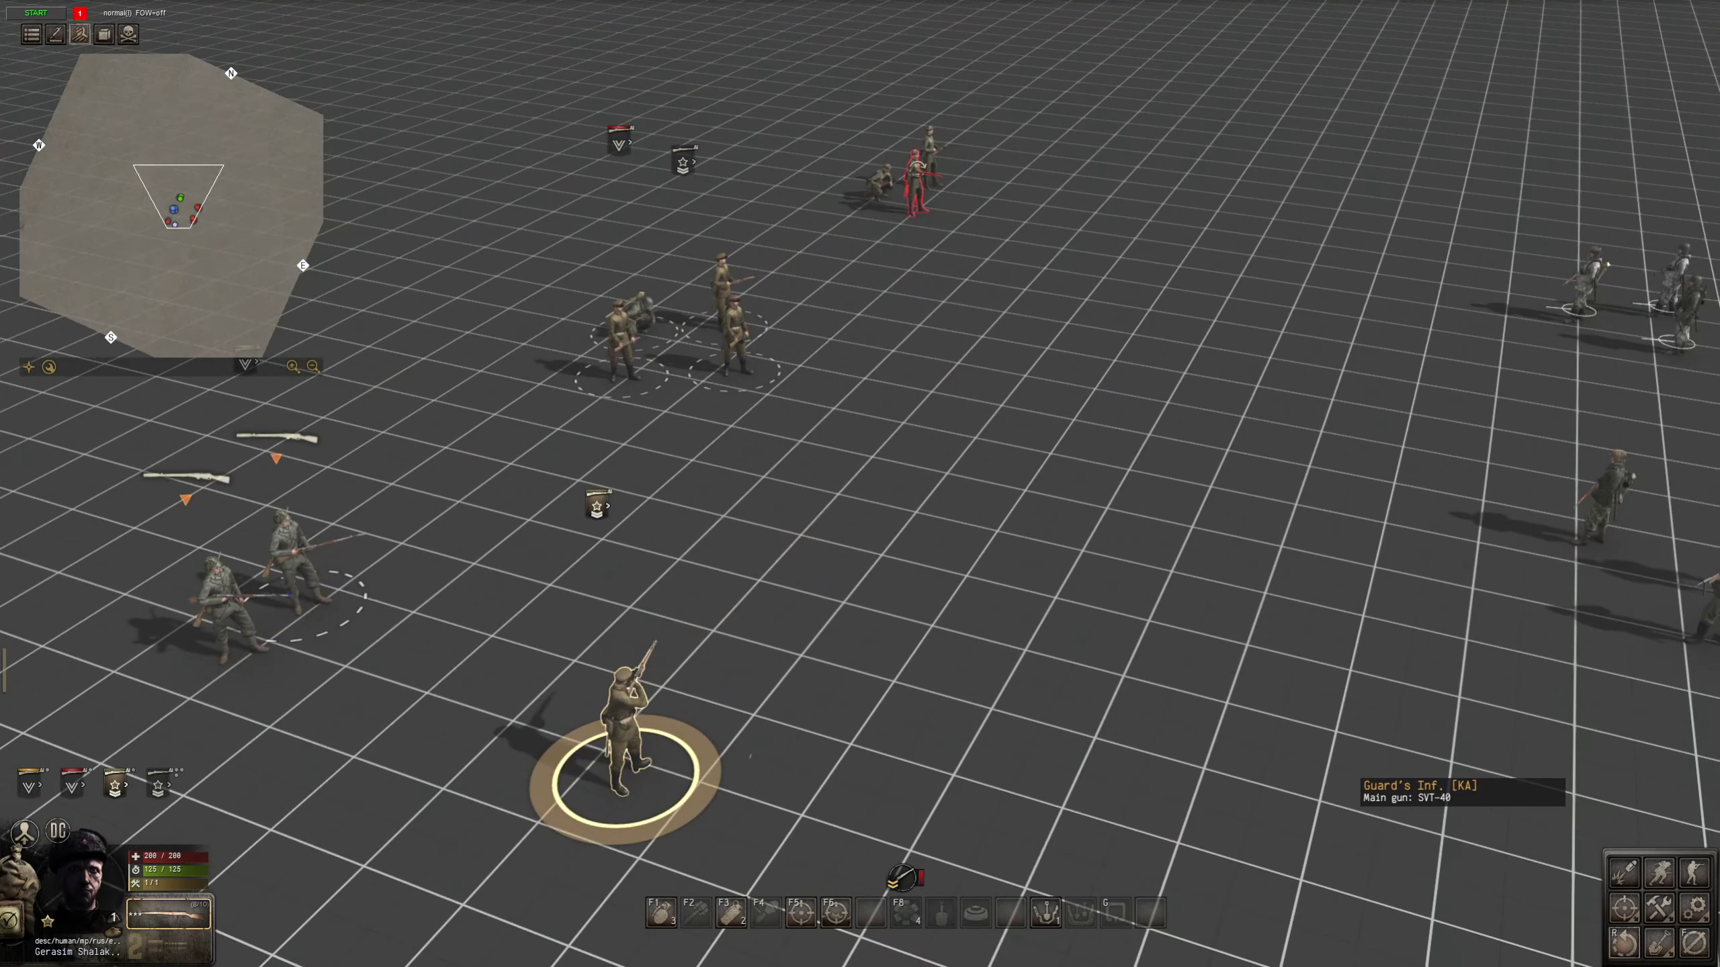
key("ctrl")
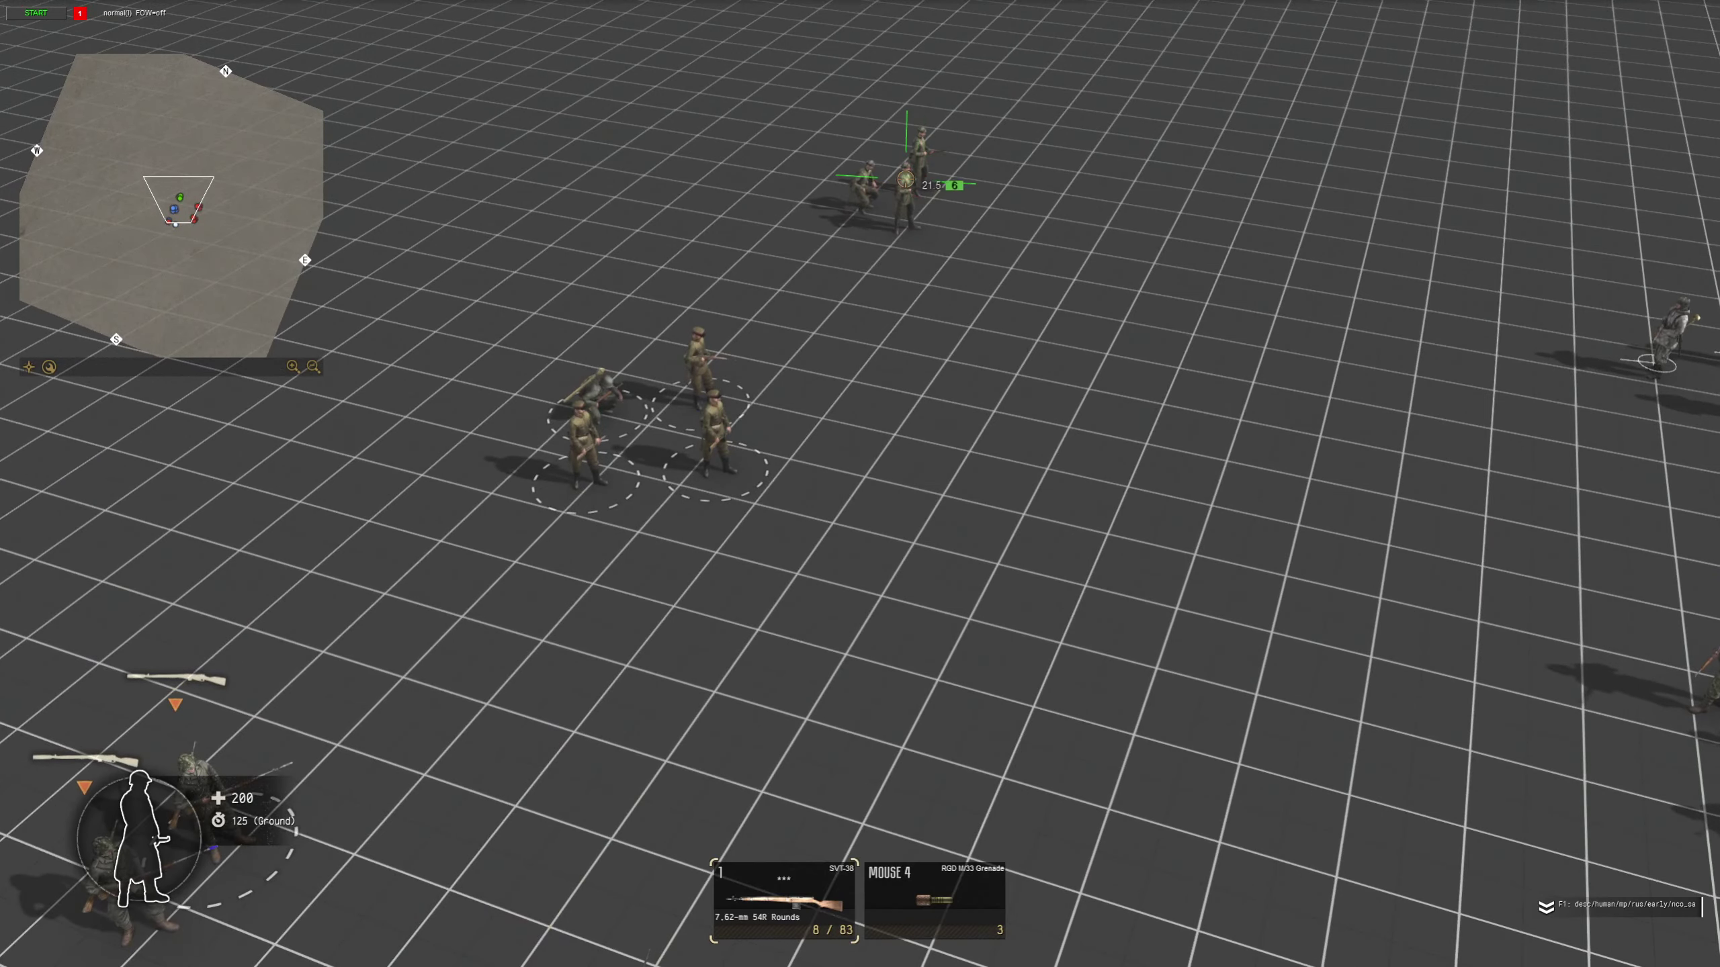
left_click(930, 184)
key("ctrl")
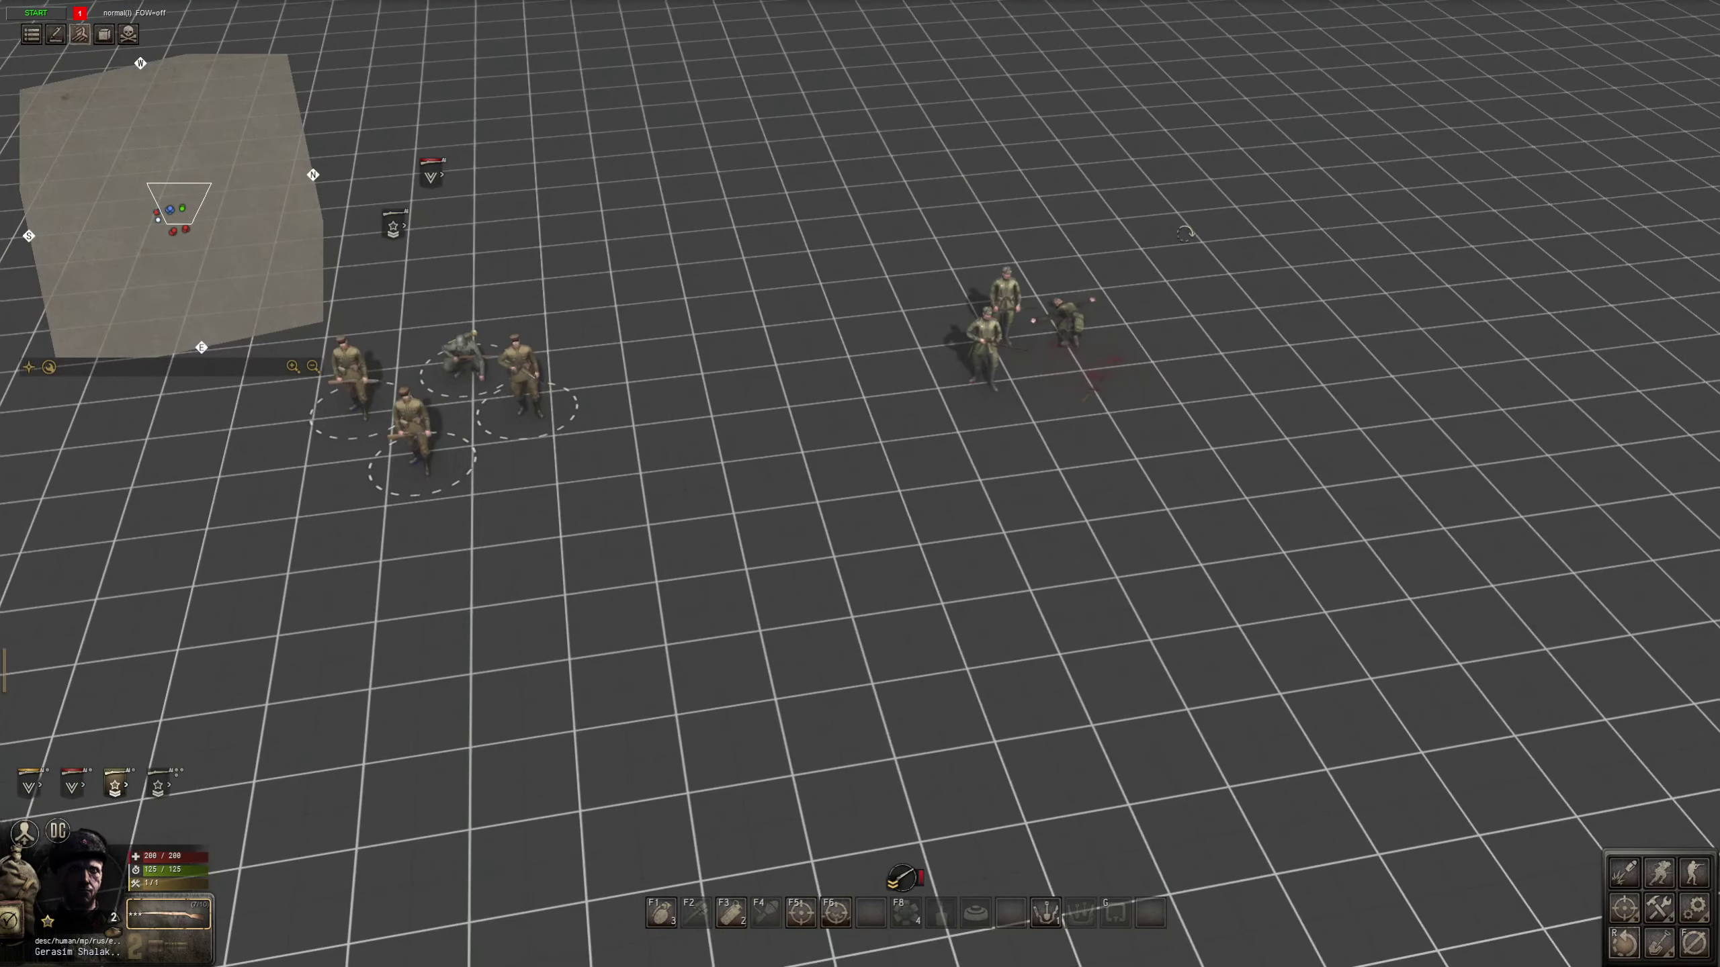
- Order the lone Soviet soldier to move past the two-man group to its far side
scroll(1159, 256, "down", 3)
key("Left")
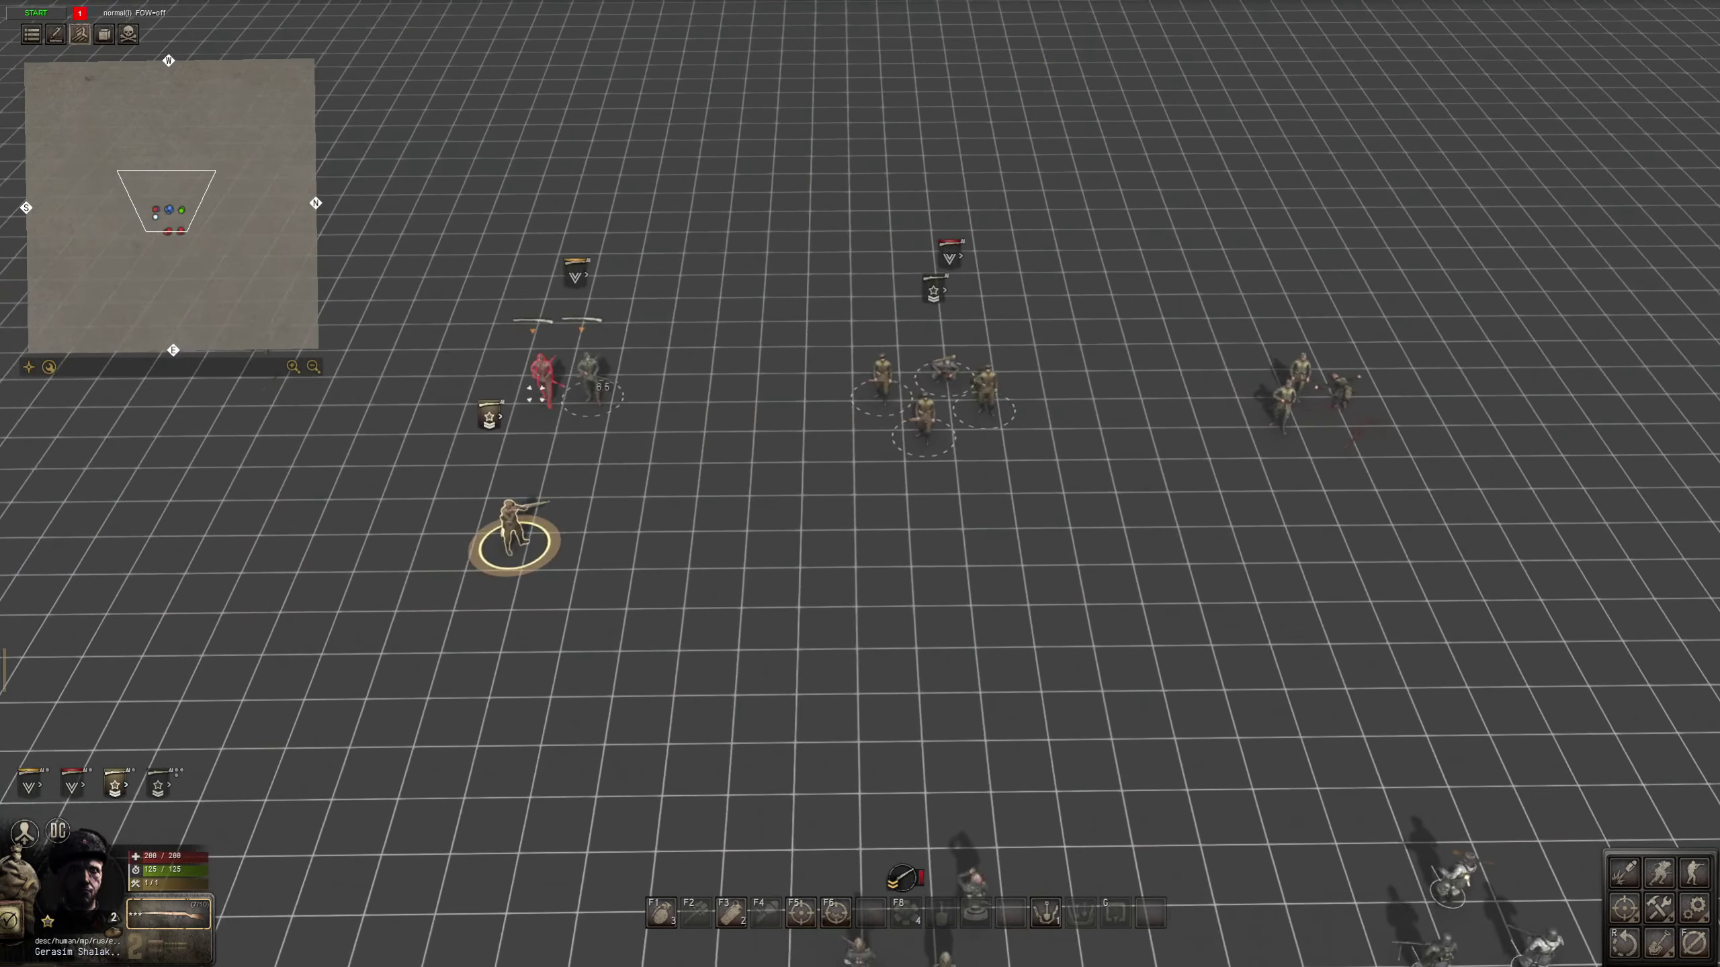
right_click(349, 394)
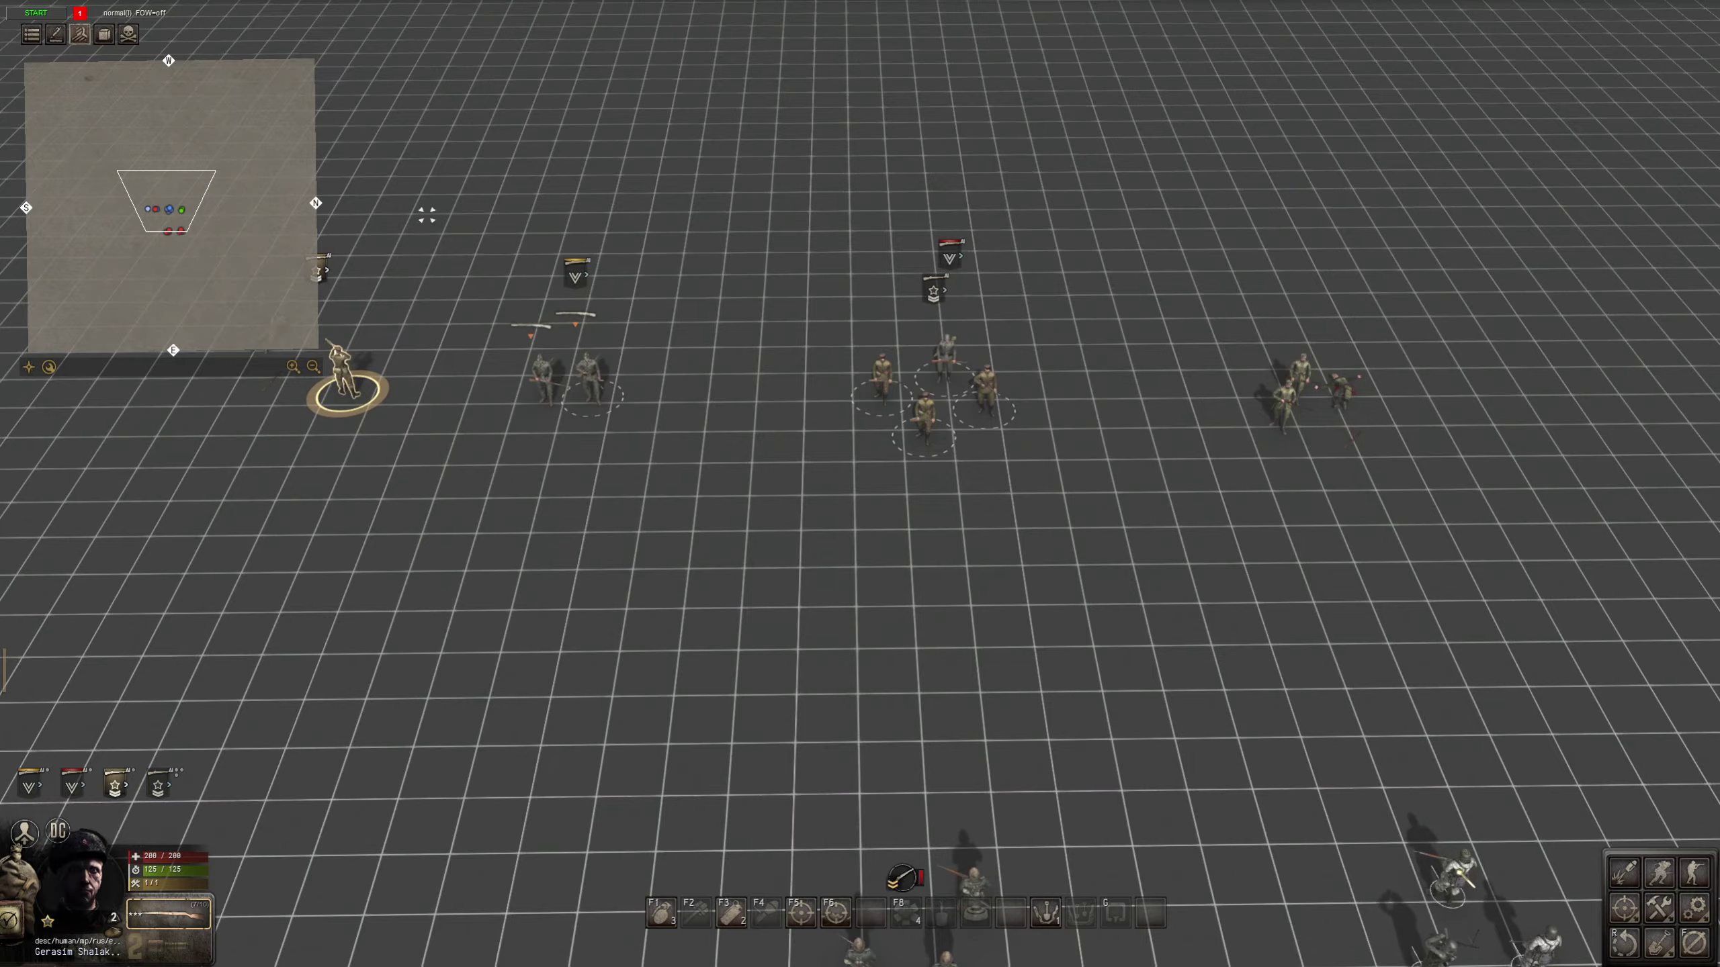
middle_click_drag(426, 216, 1144, 331)
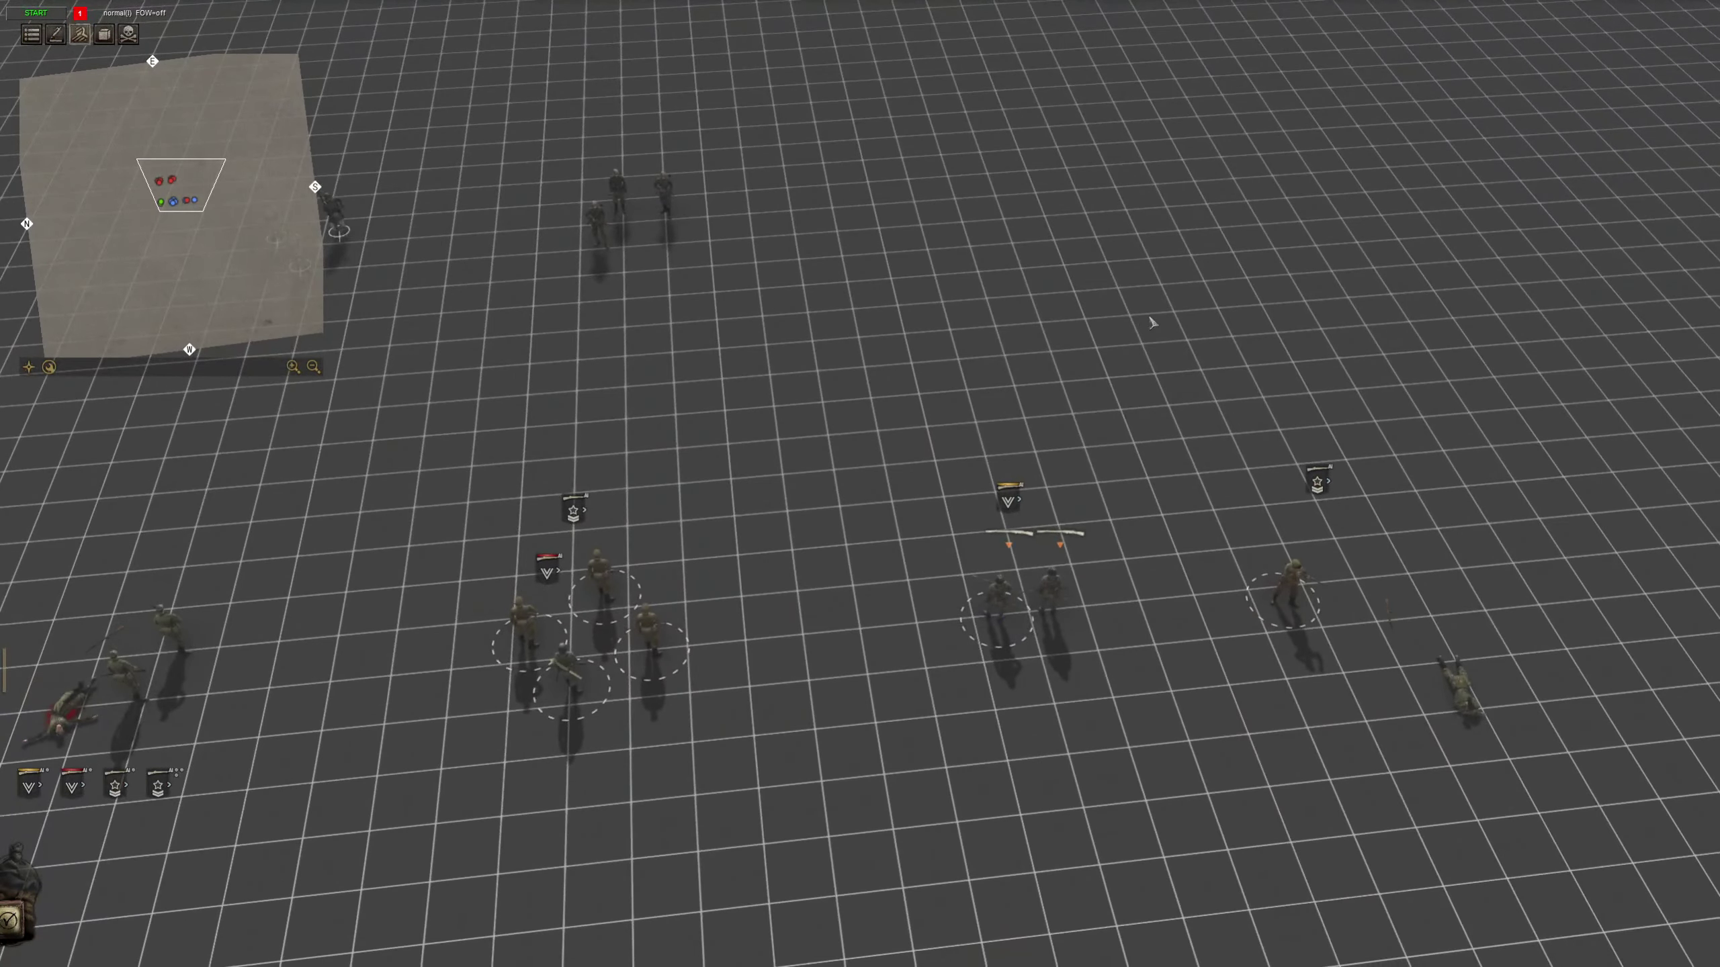
- Return to the editor, select the player 2 soldier in the two-man group, and examine its control, fire_mode and move_mode properties
key("F2")
left_click(1056, 597)
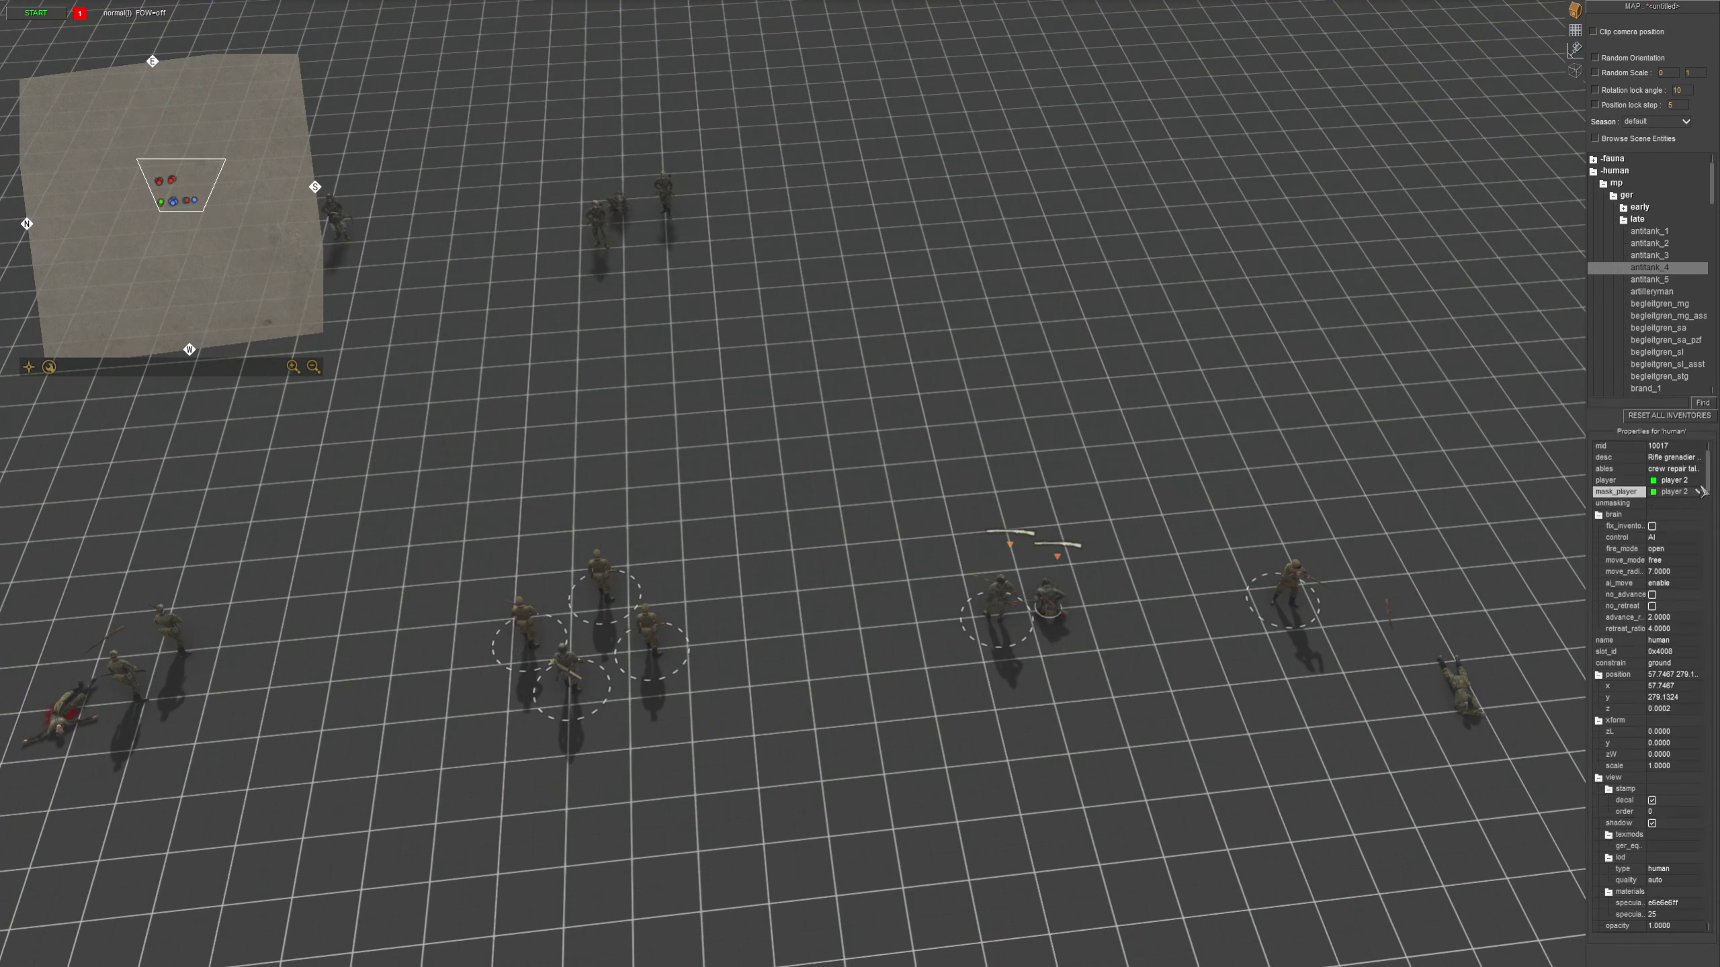
left_click(1682, 539)
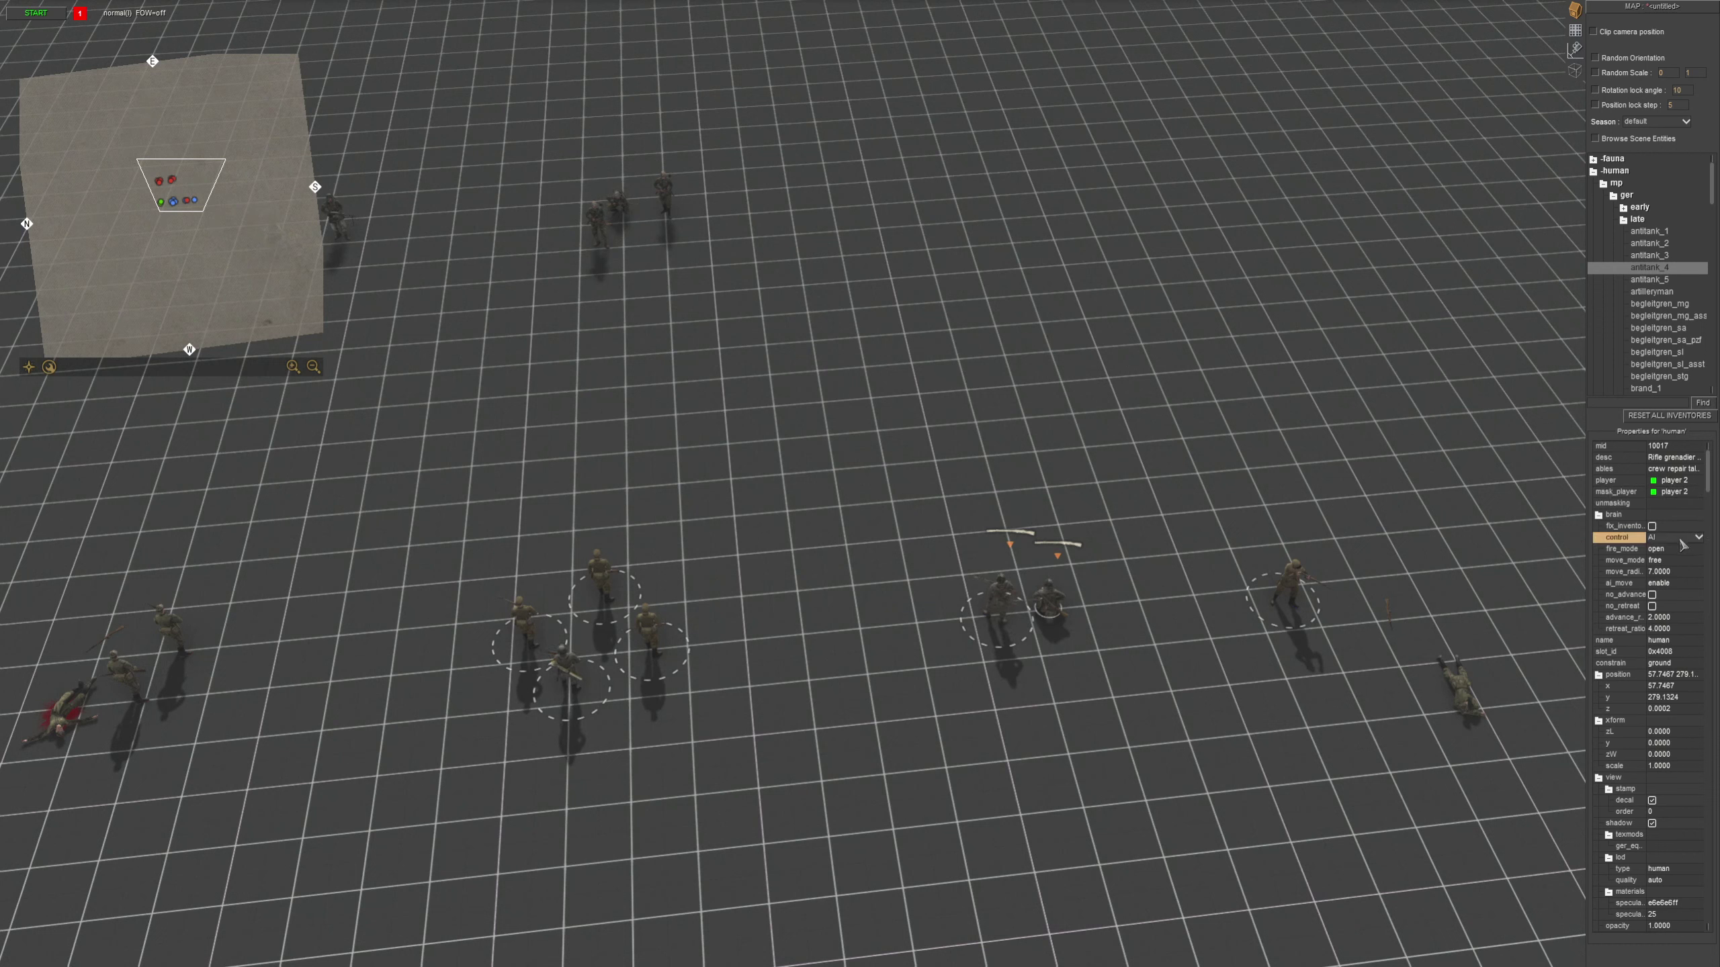
left_click(1675, 549)
left_click(1669, 565)
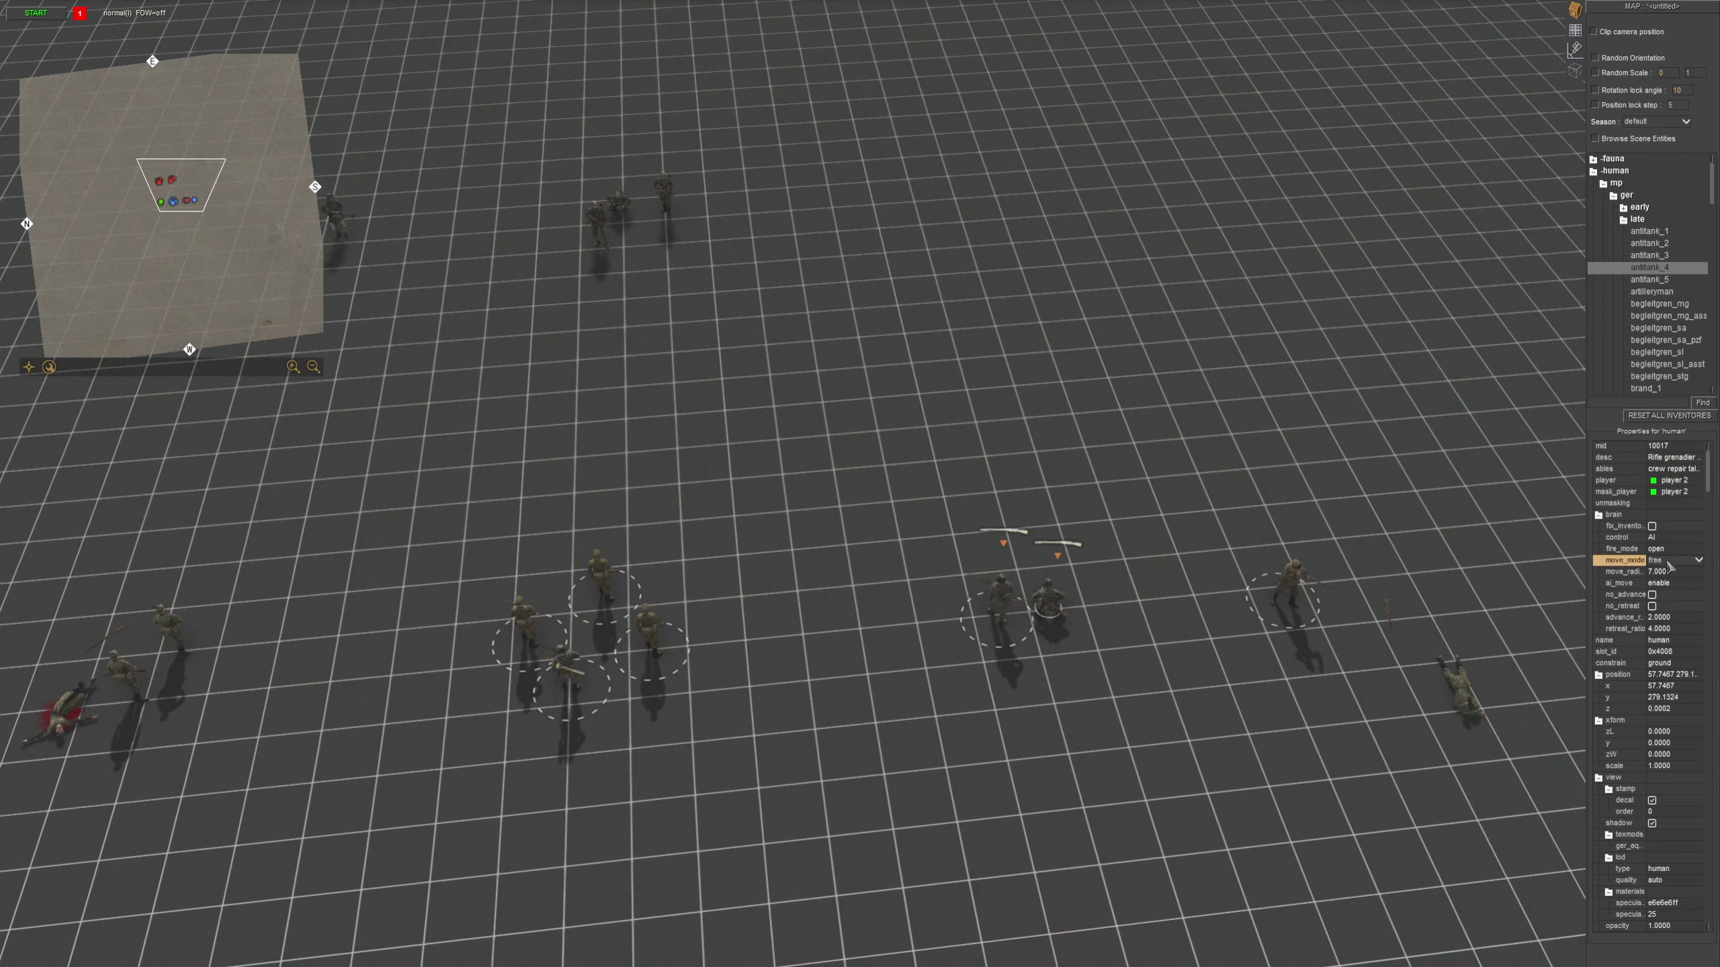
- Set the selected soldier's control property to user
left_click(1669, 538)
left_click(1669, 538)
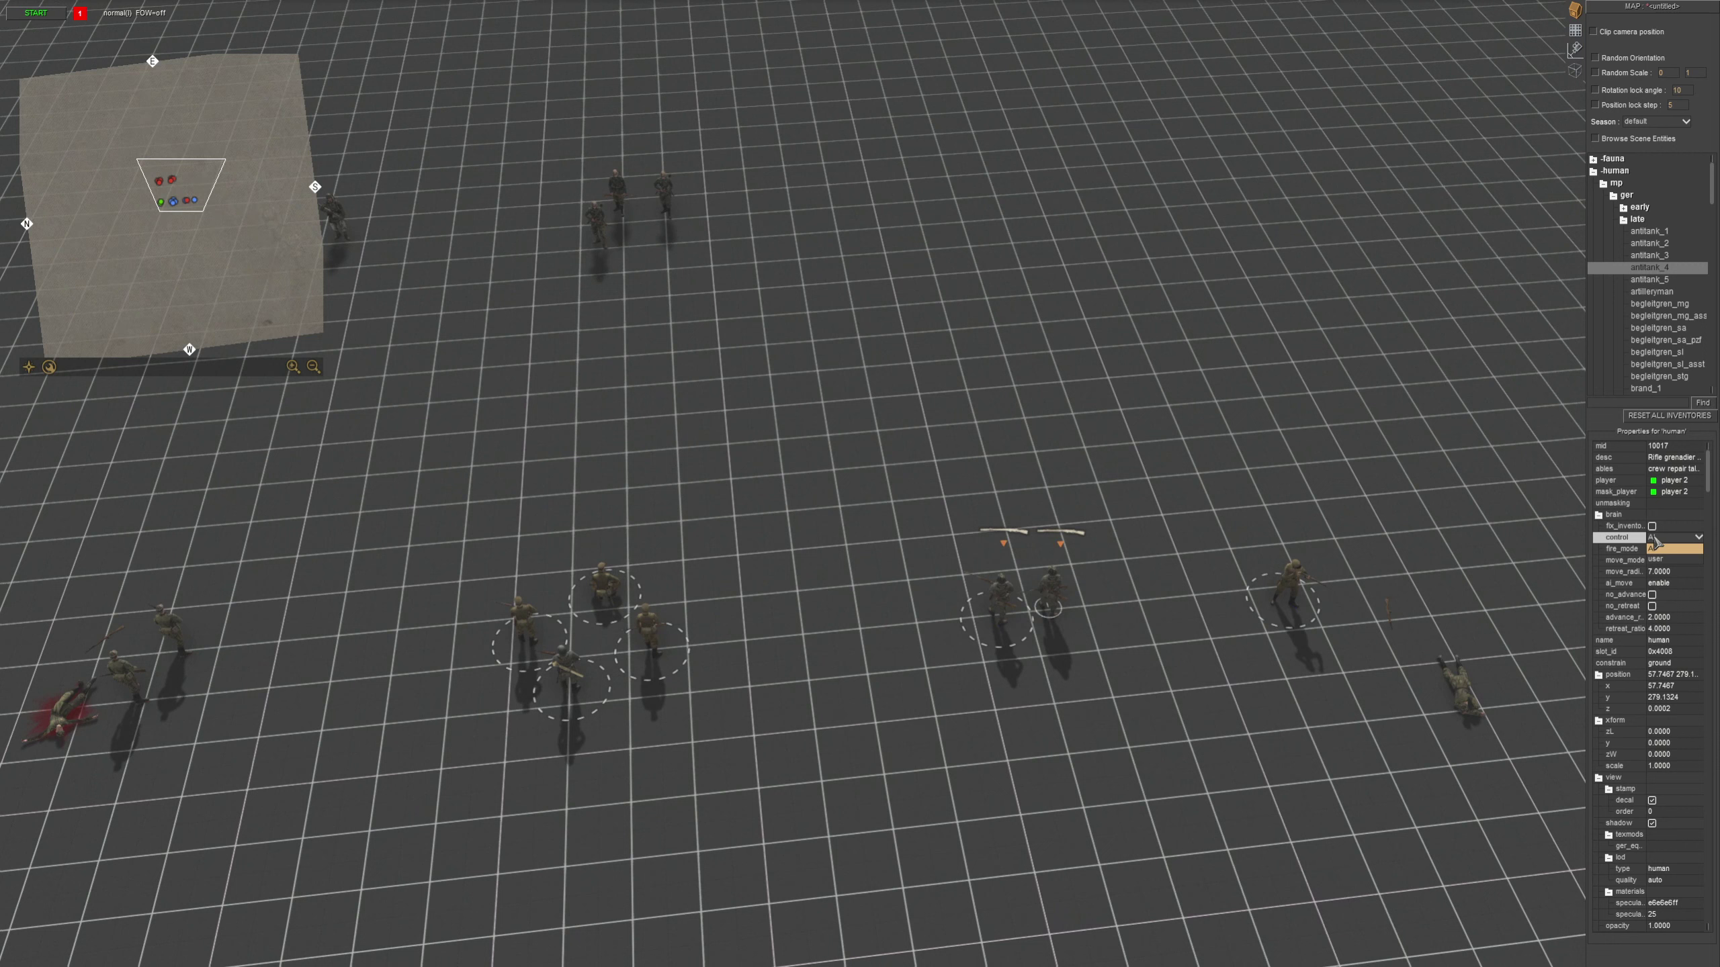
left_click(1658, 551)
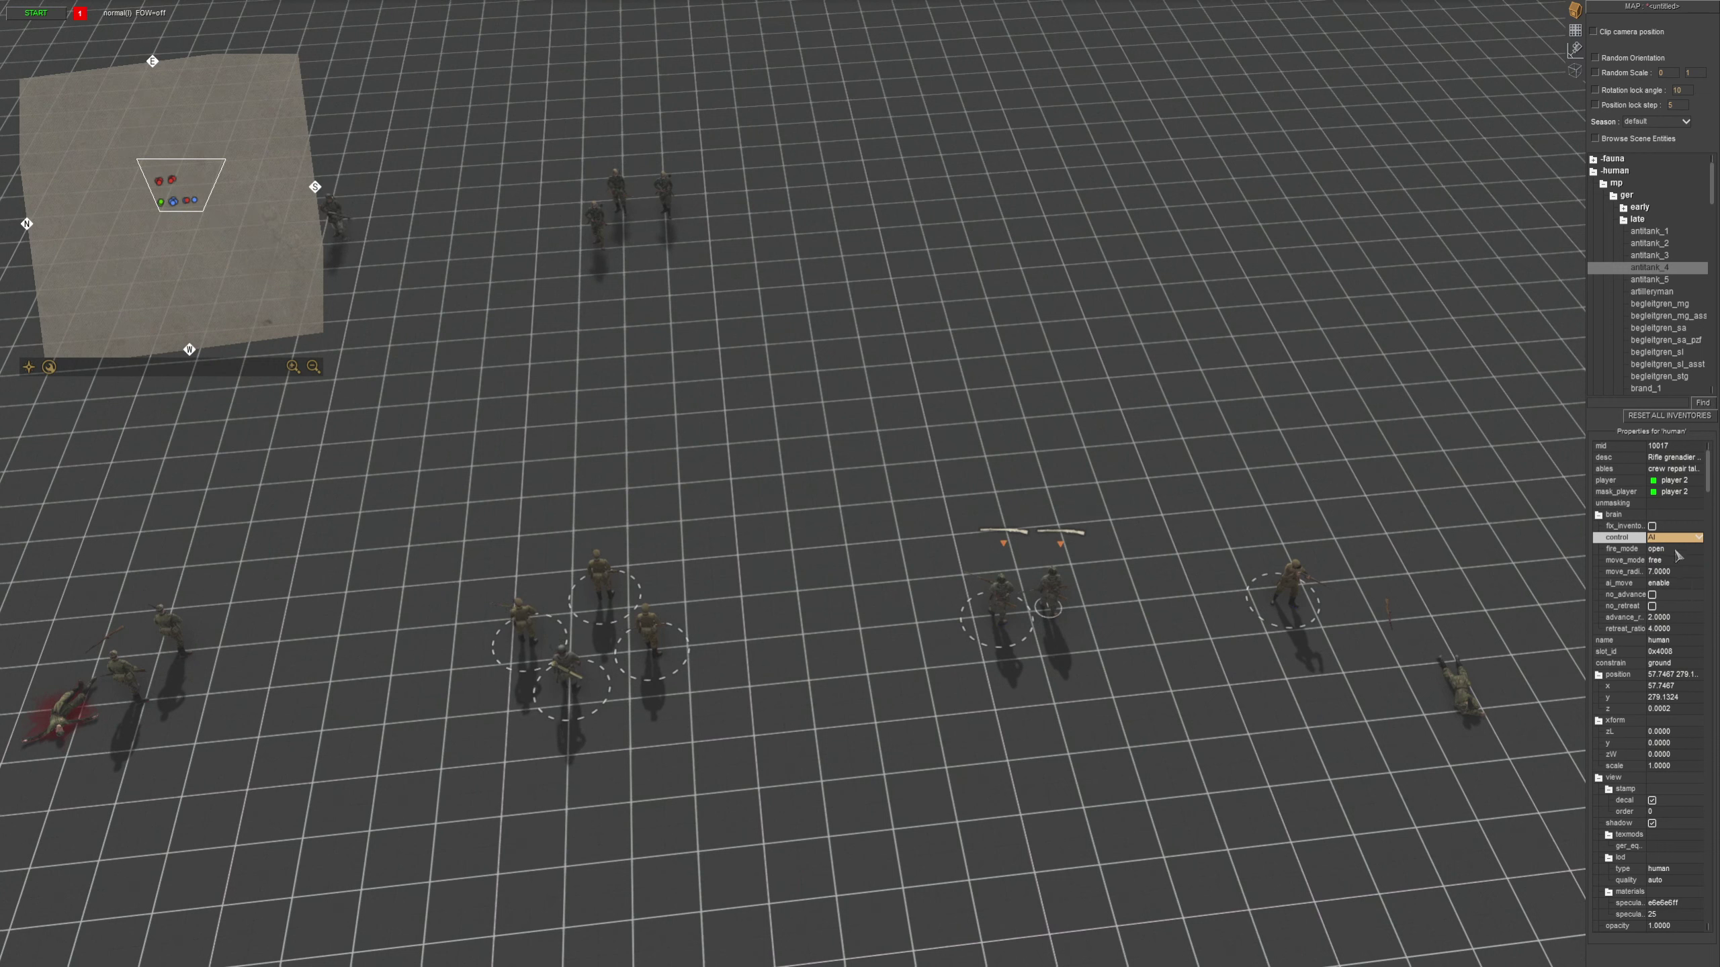
left_click(1673, 538)
left_click(1663, 559)
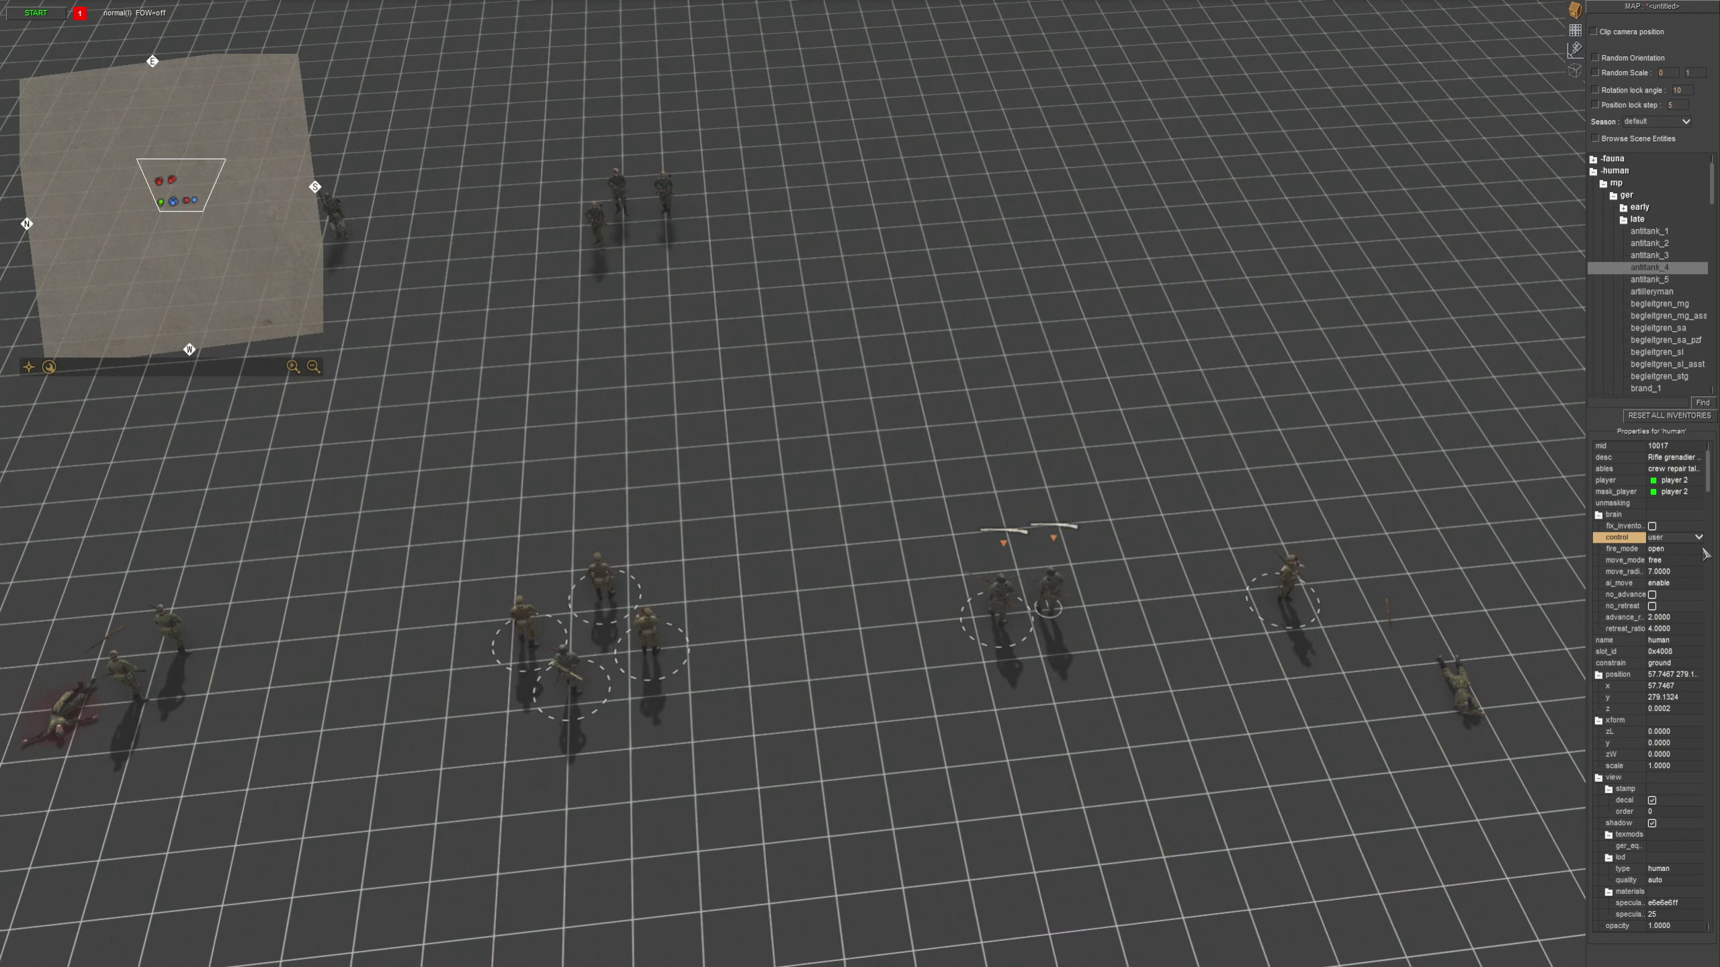
- Examine the options of the soldier's fire_mode, move_mode, ai_move and no_retreat properties without changing them
left_click(1671, 548)
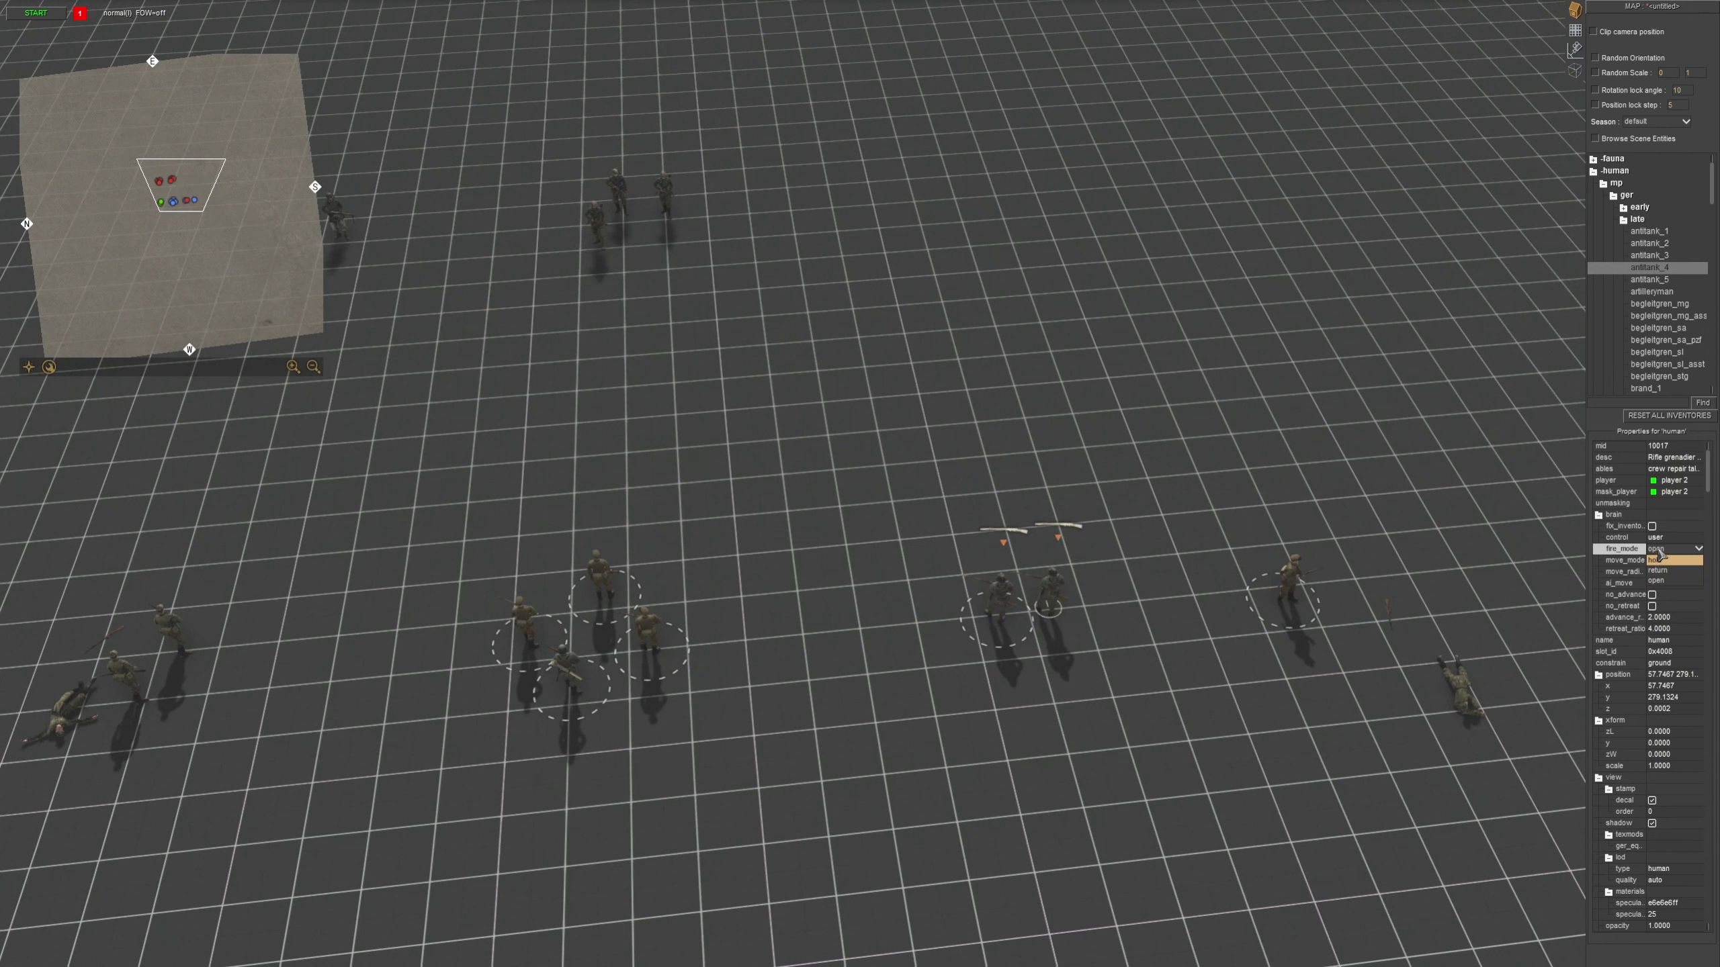
key("Escape")
left_click(1685, 565)
left_click(1685, 565)
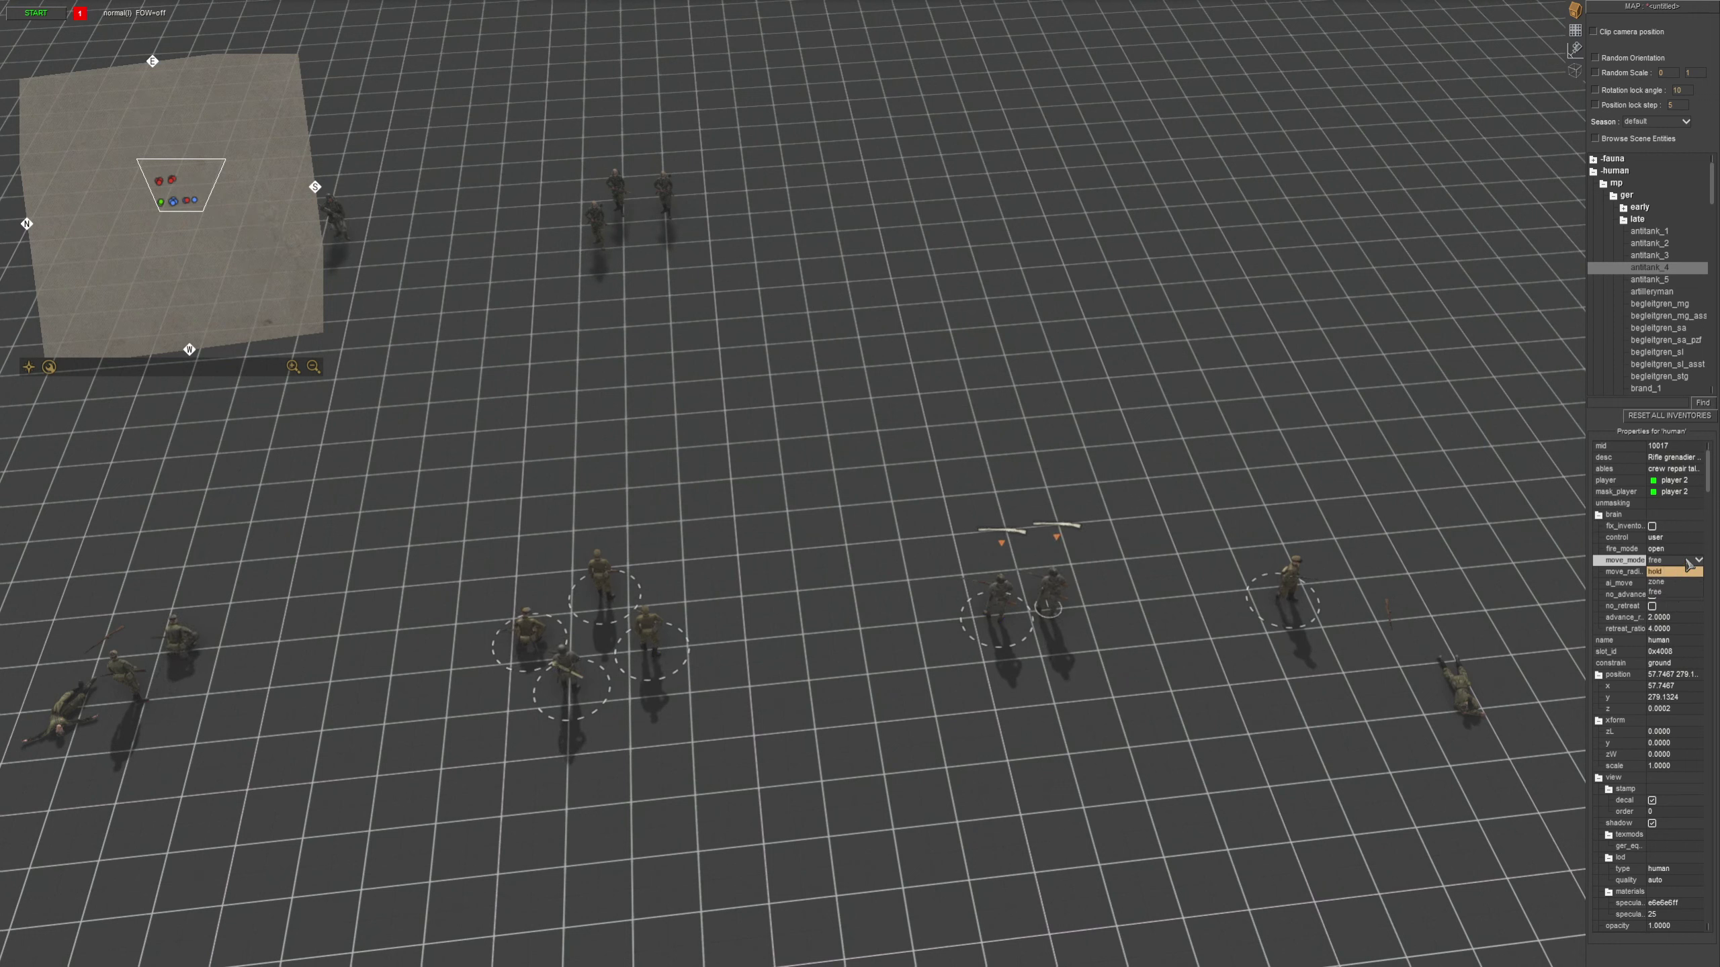
left_click(1683, 572)
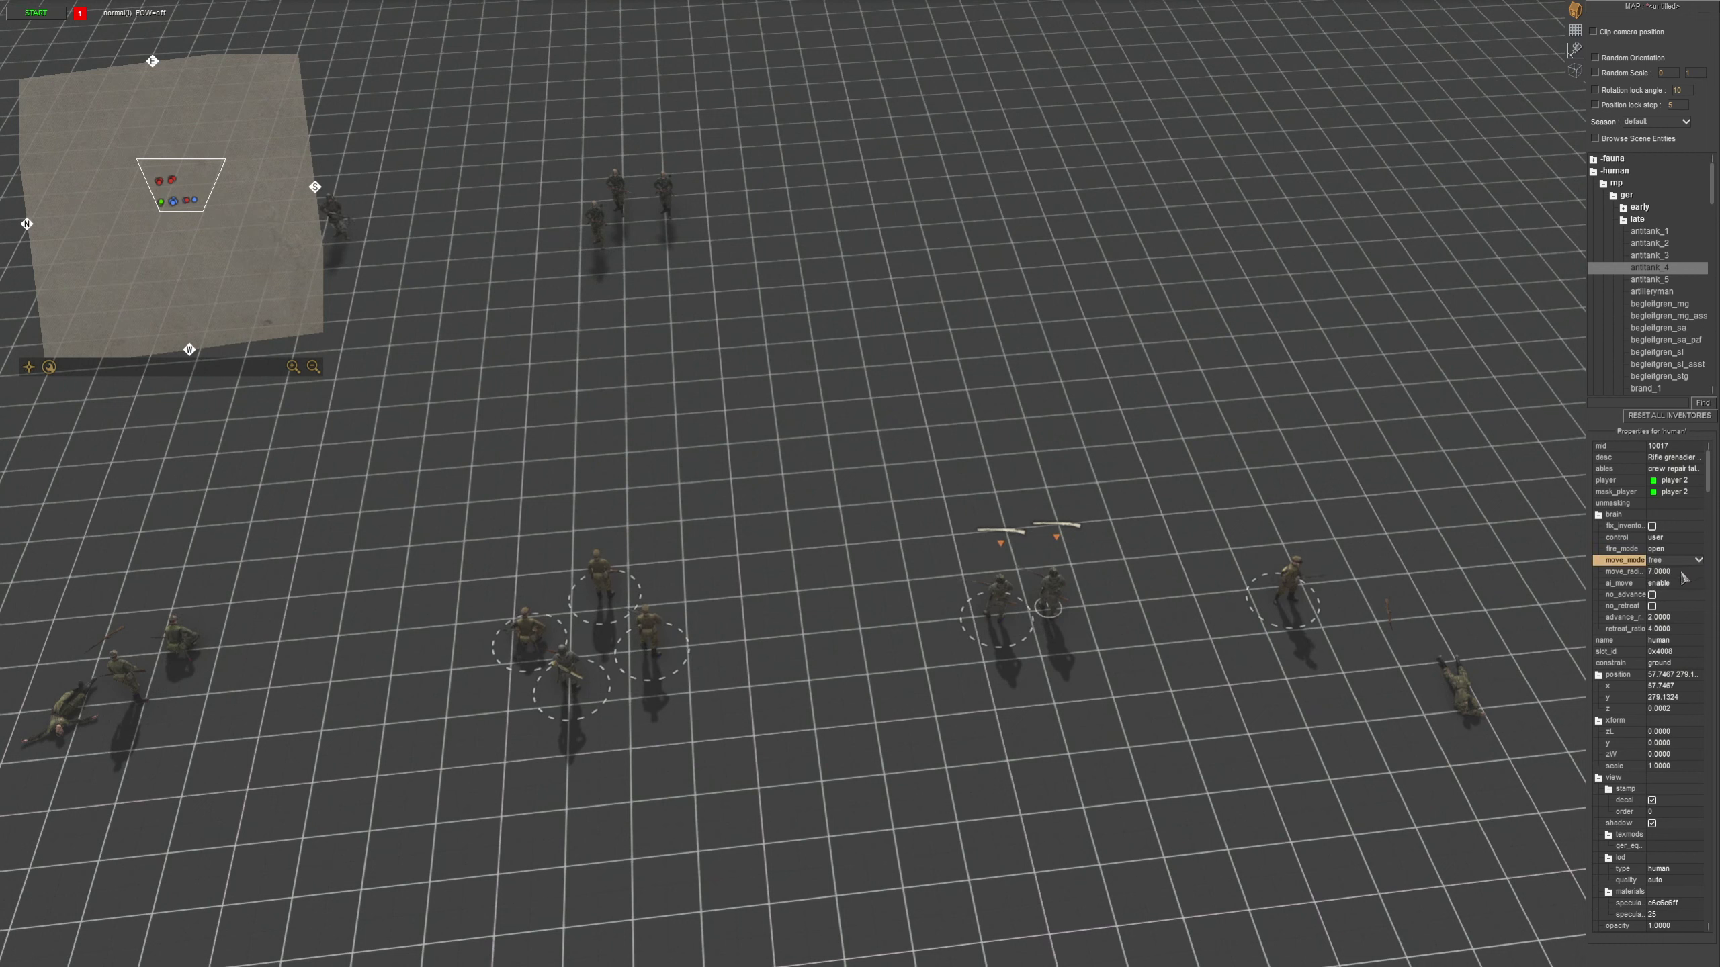
left_click(1689, 584)
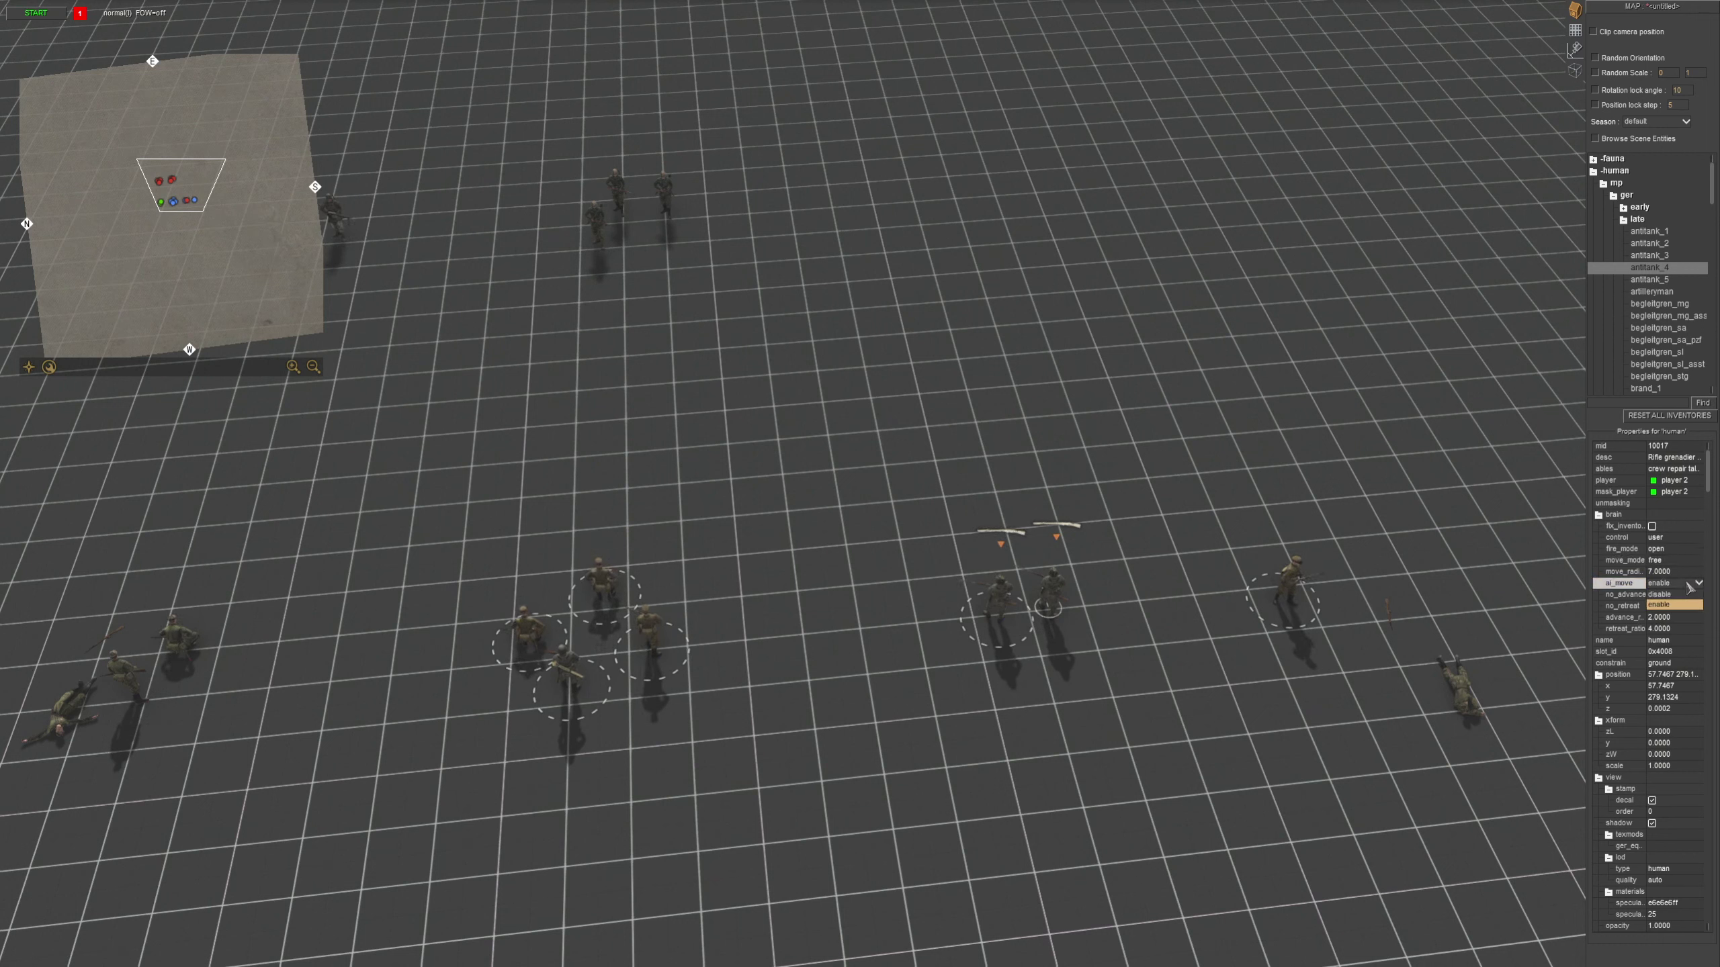
left_click(1690, 585)
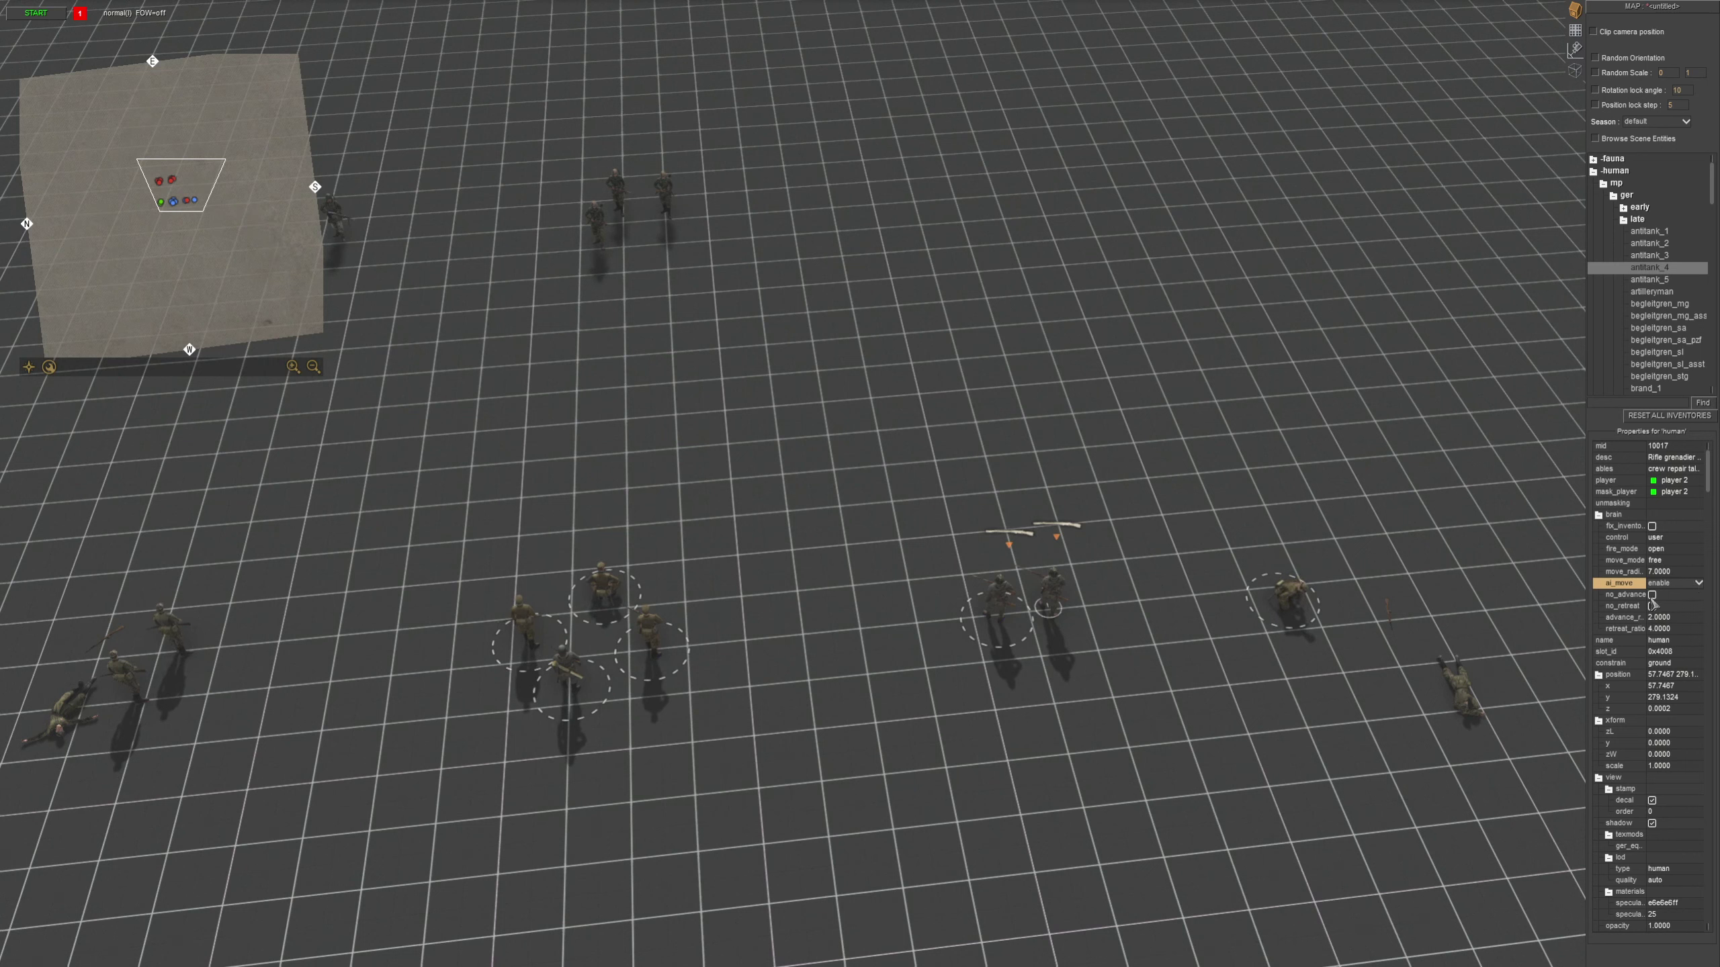
left_click(1696, 605)
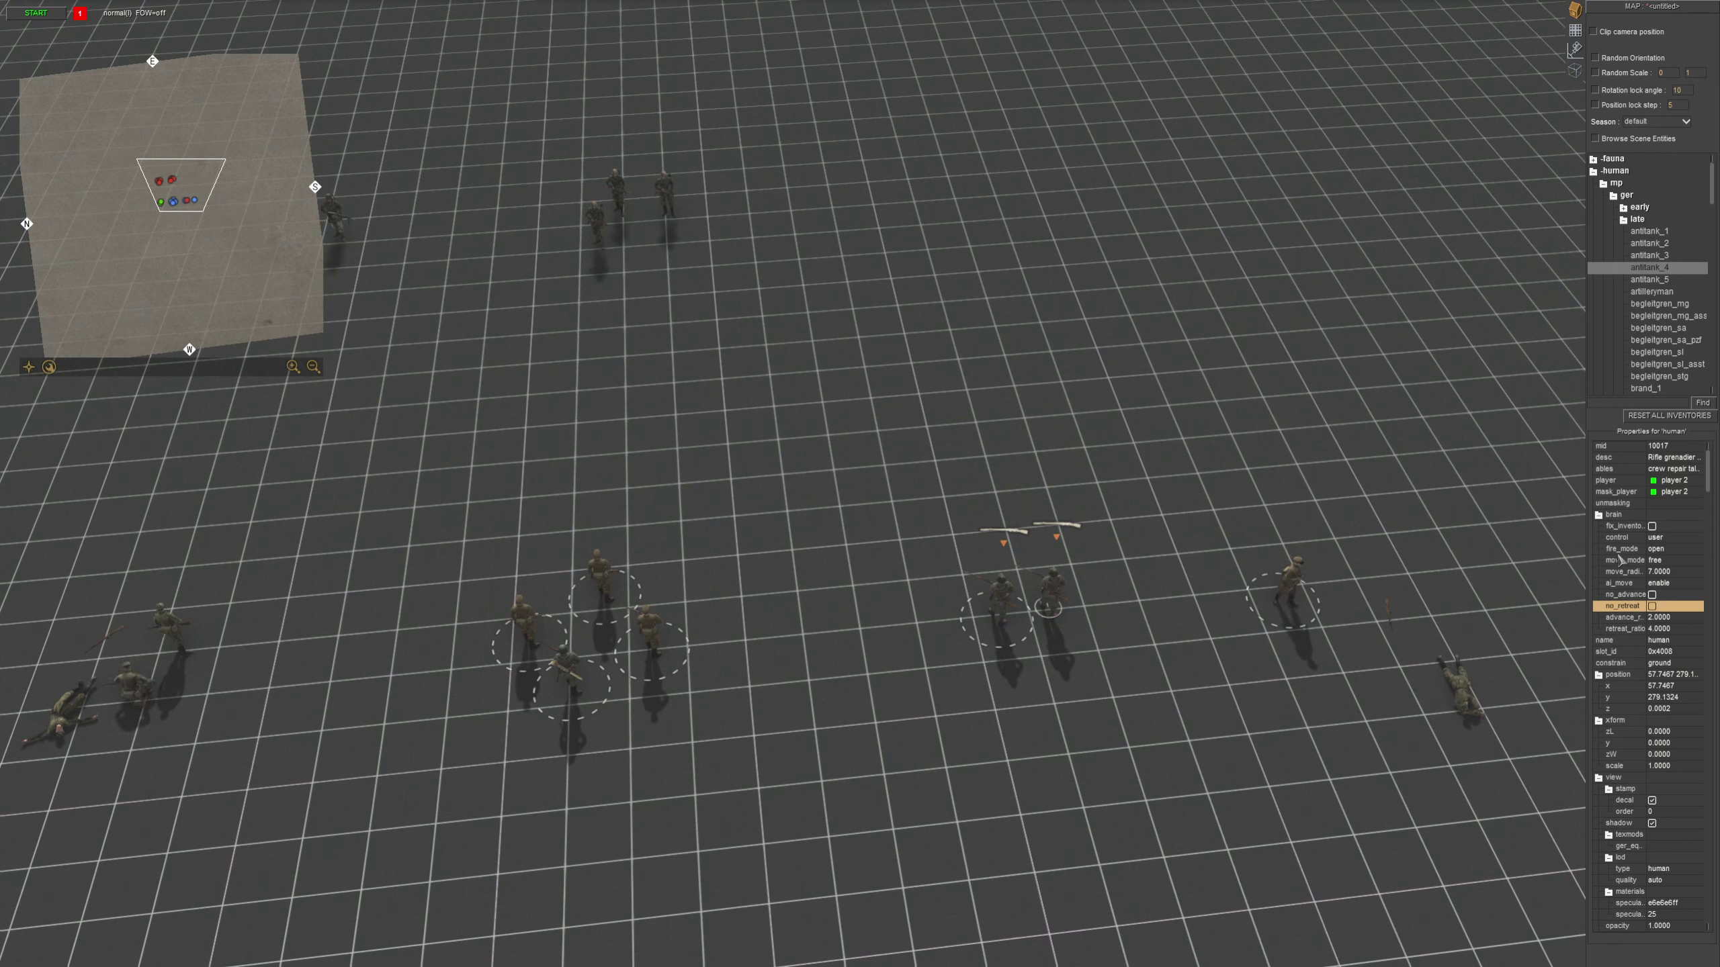
- Apply the winter texmod to the selected soldier and to all members of the four-man group
scroll(1637, 755, "down", 3)
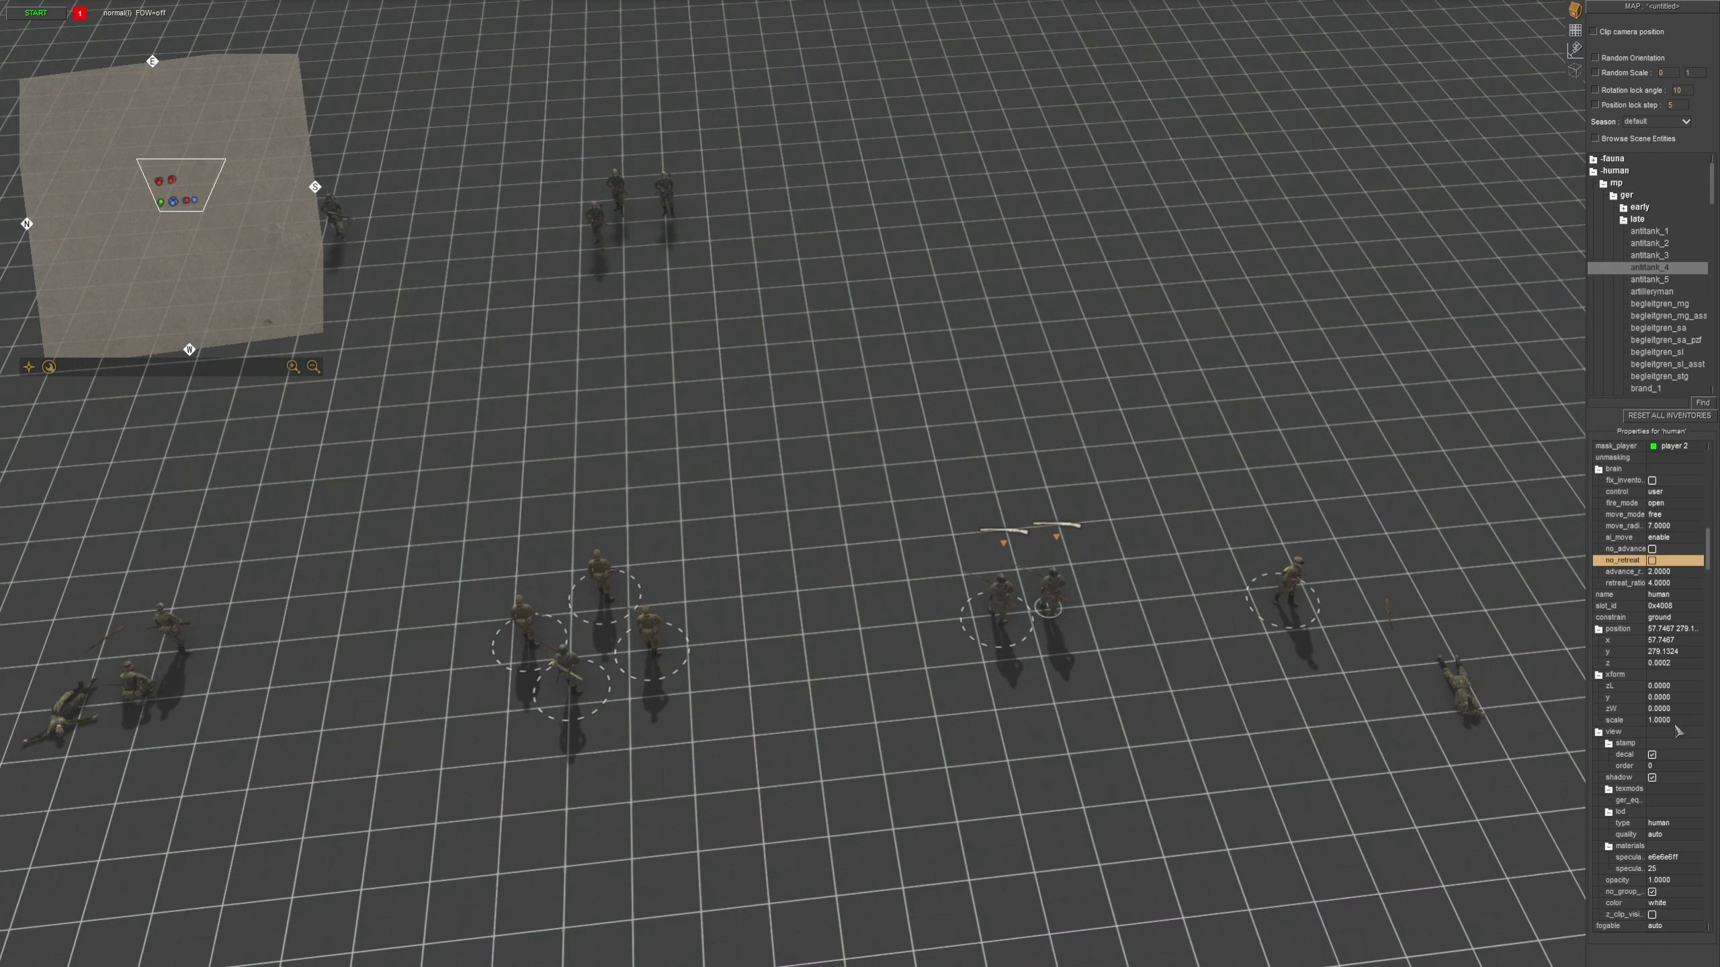
left_click(1637, 755)
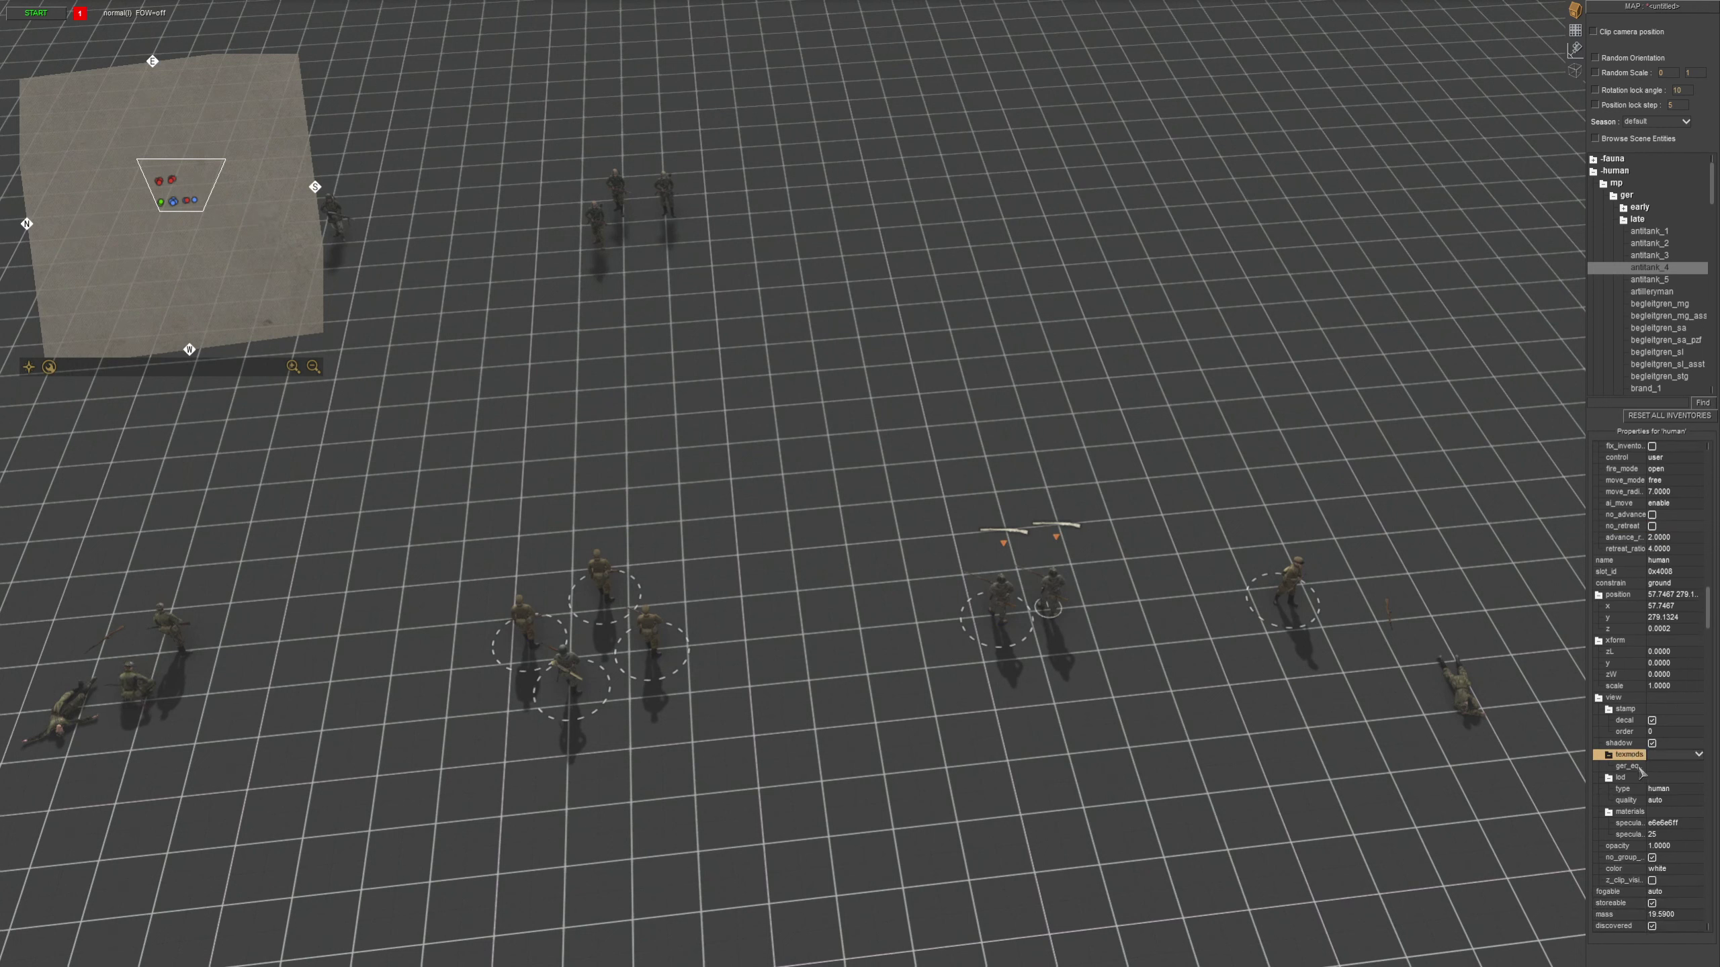
left_click(1684, 765)
left_click(1666, 776)
left_click_drag(714, 722, 522, 550)
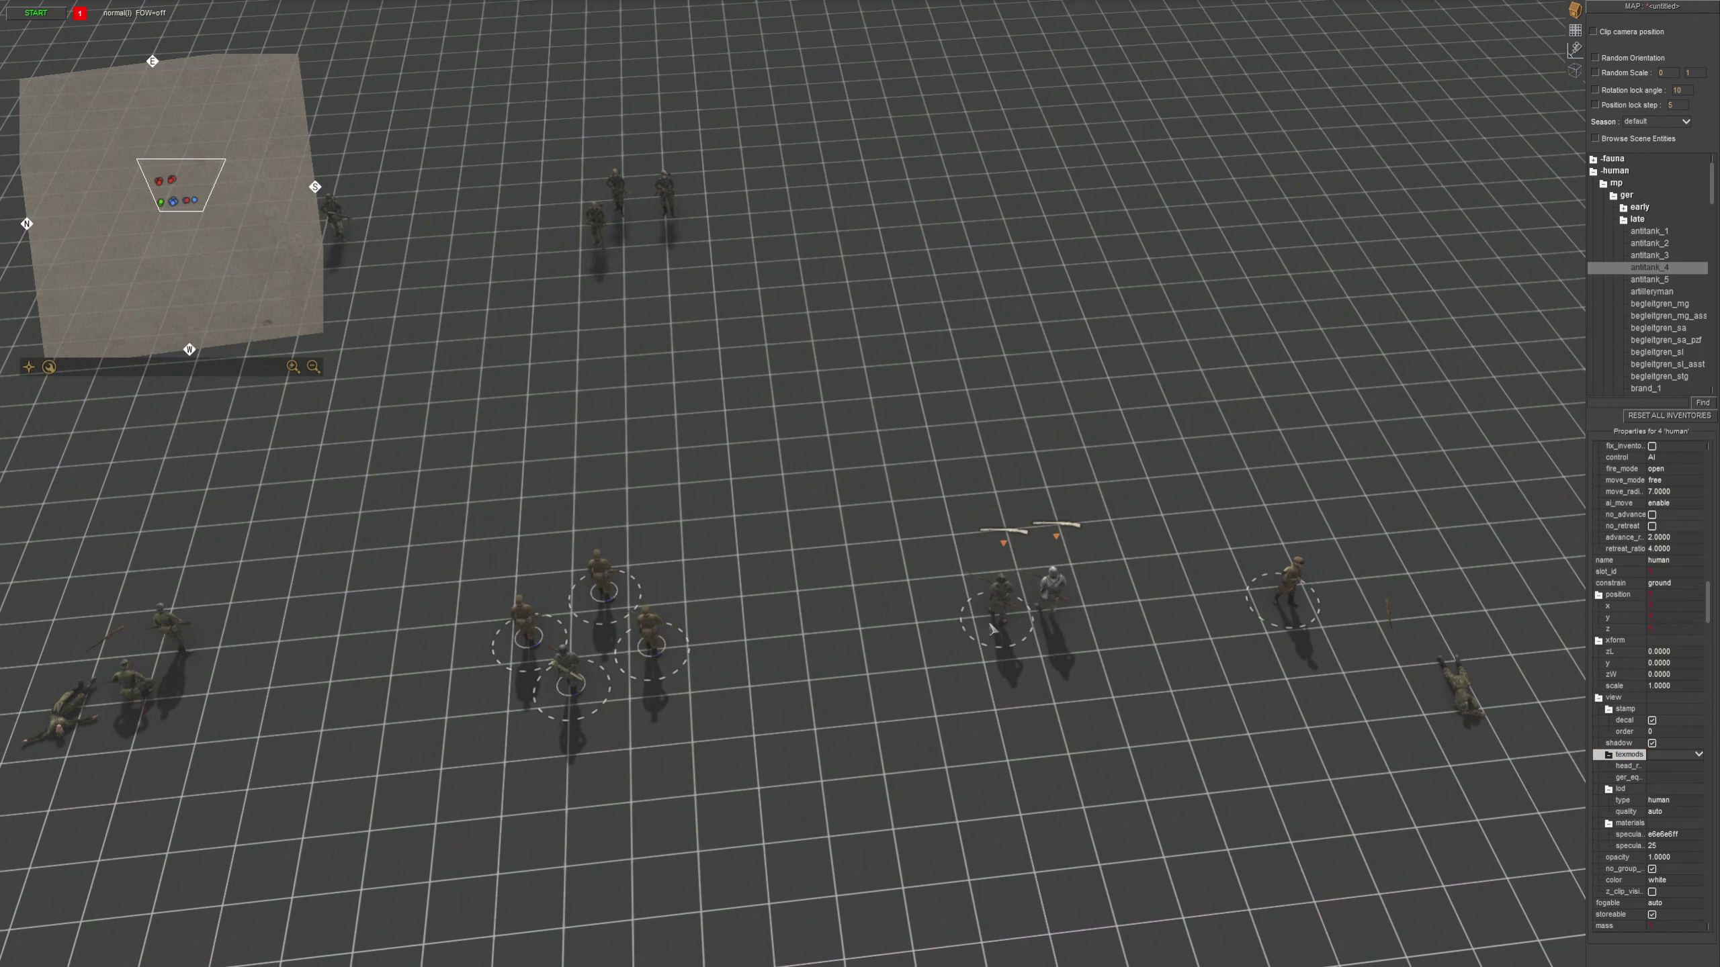
left_click(1672, 776)
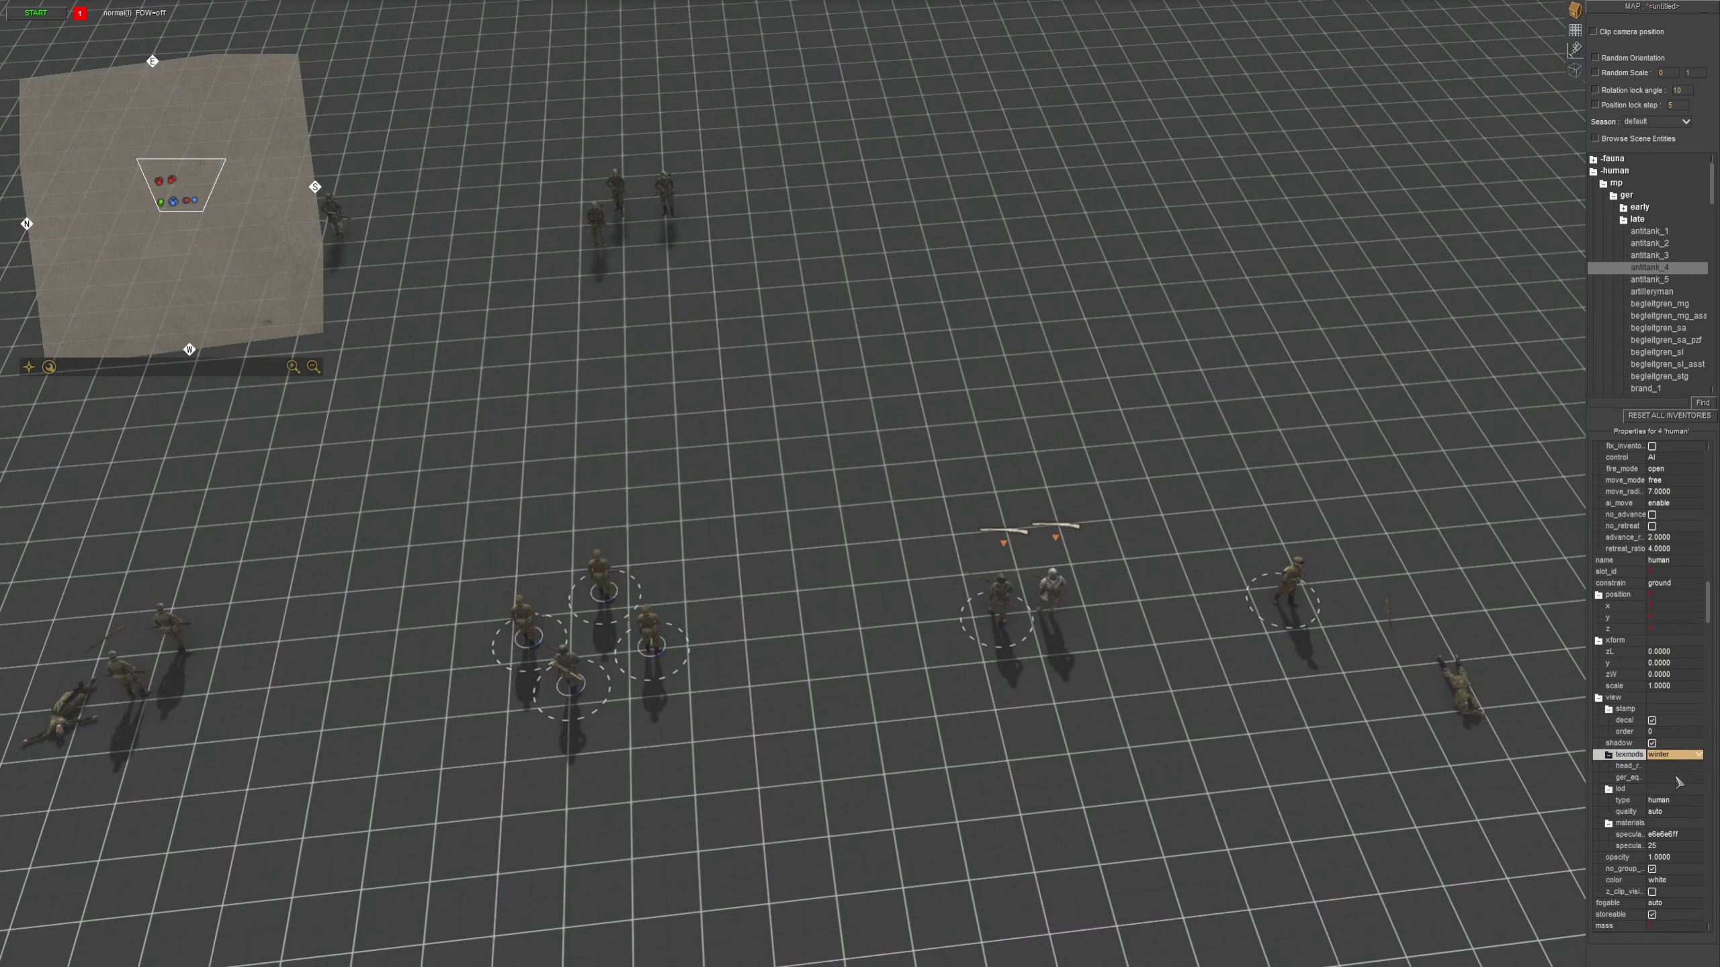
- Inspect the winter uniforms of the four-man group from several angles and check one member's texmod properties
middle_click_drag(681, 515, 959, 615)
scroll(960, 615, "up", 4)
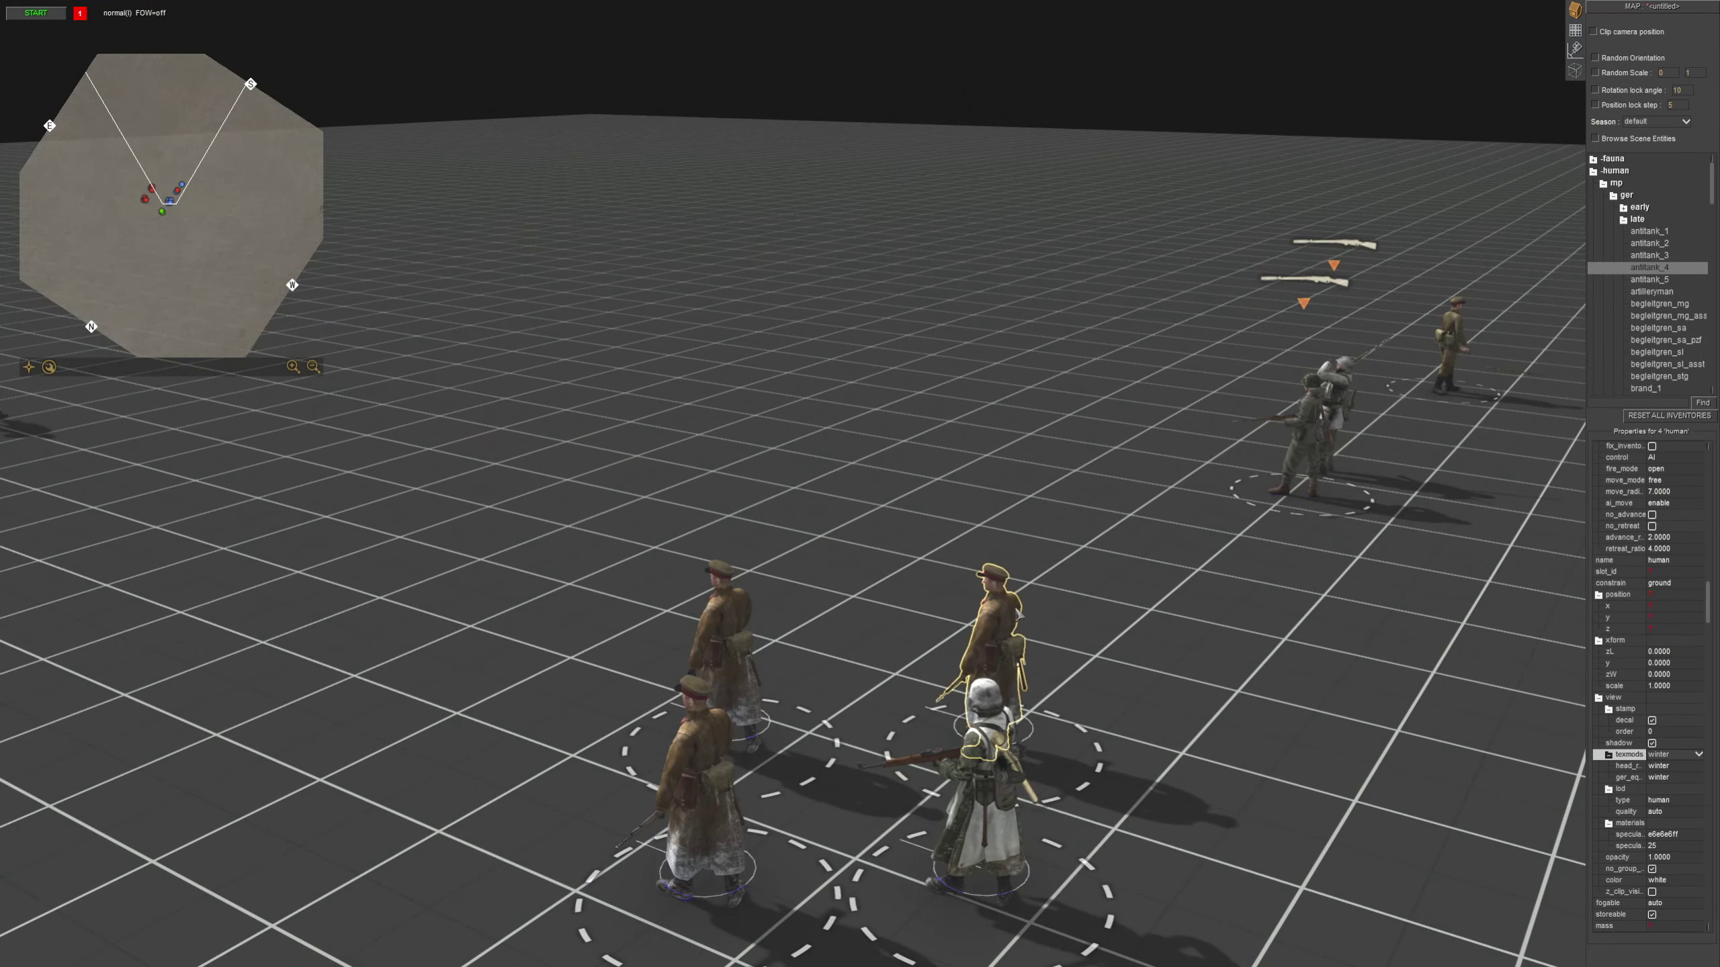
scroll(1015, 616, "down", 3)
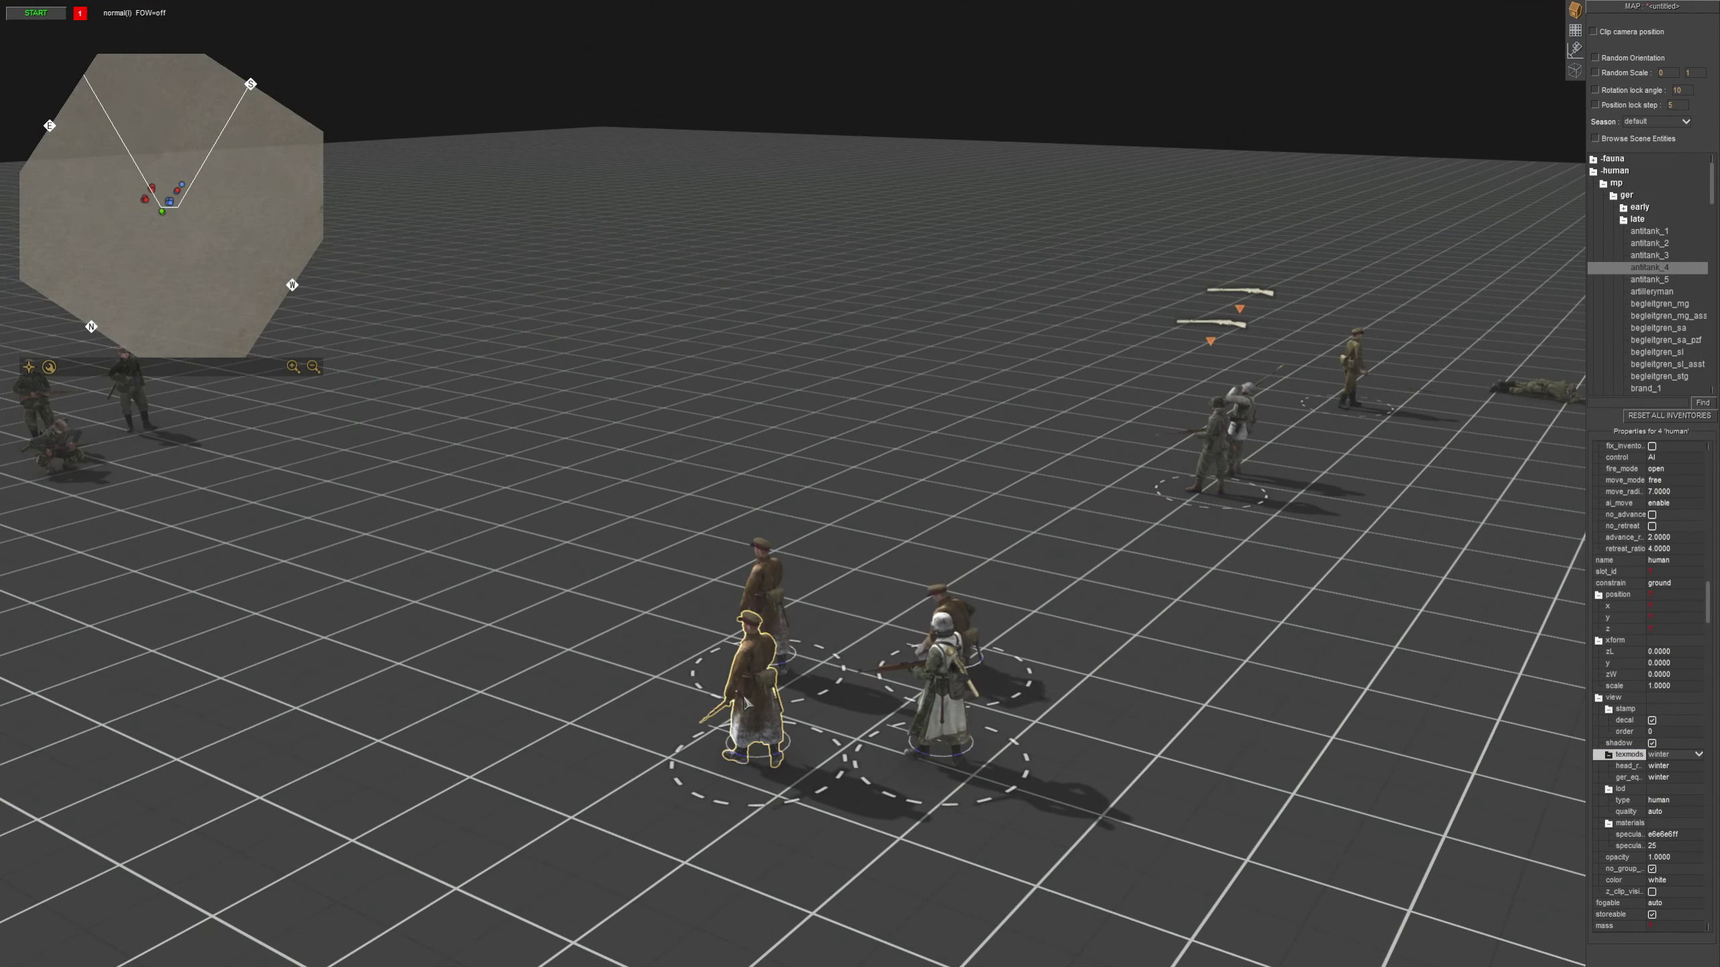
left_click(745, 705)
middle_click_drag(927, 651, 576, 704)
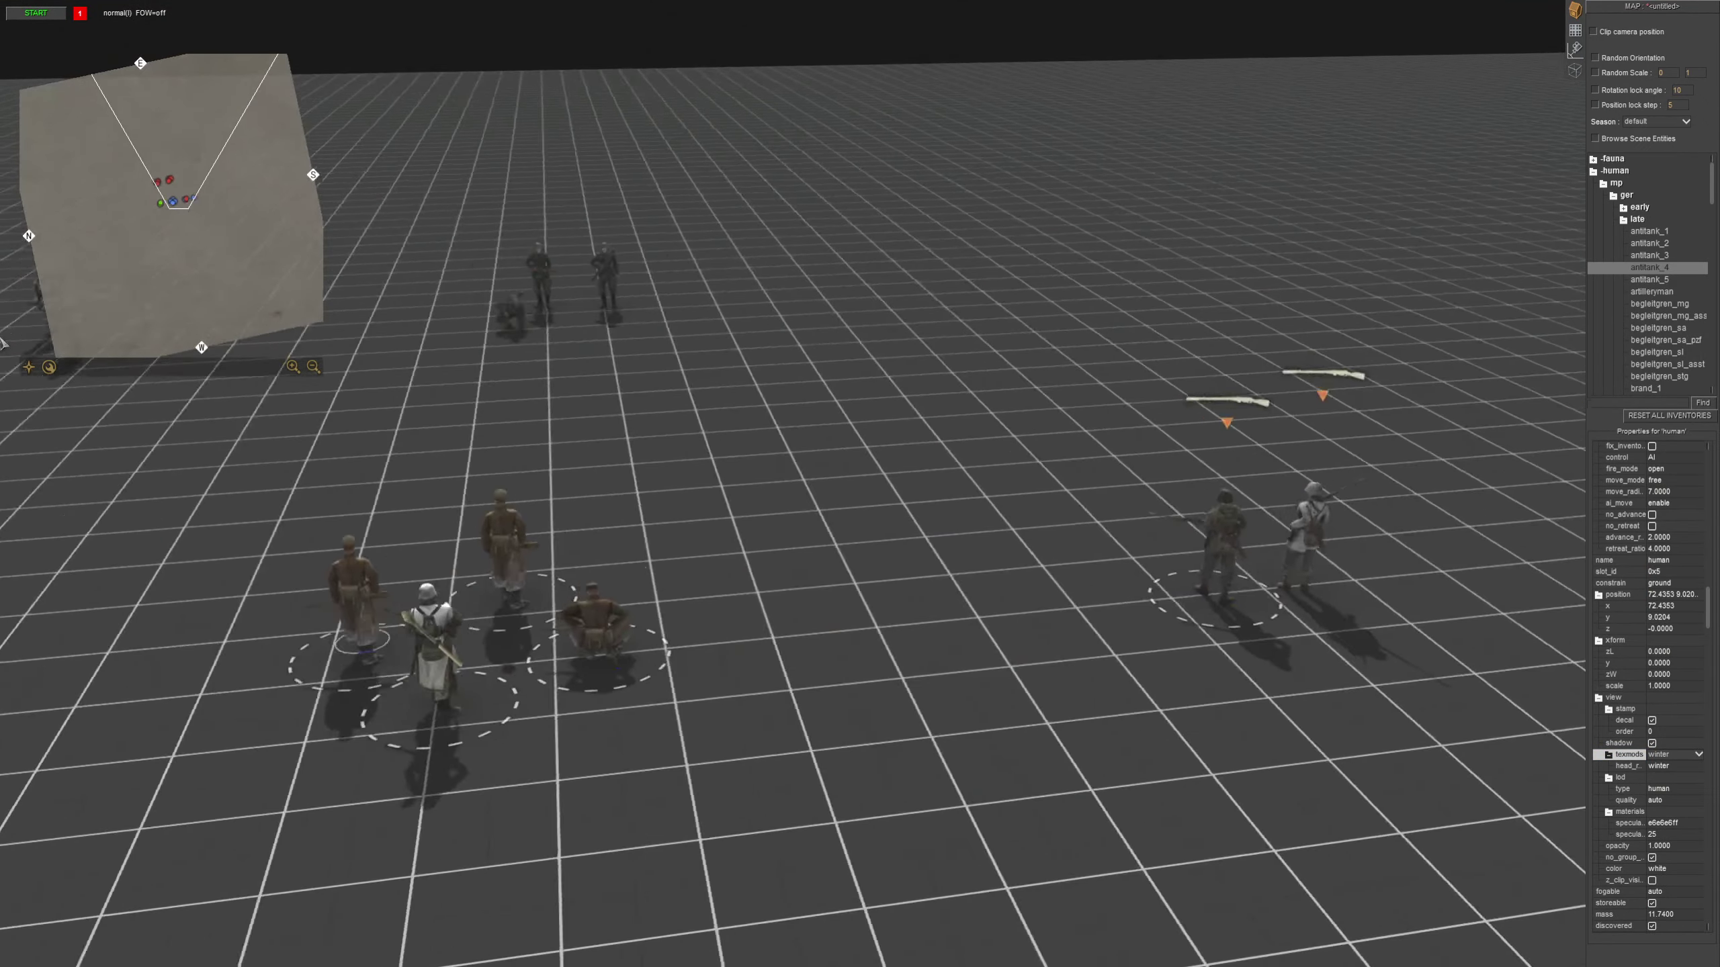
key("Left")
scroll(1681, 677, "down", 1)
scroll(1320, 691, "down", 4)
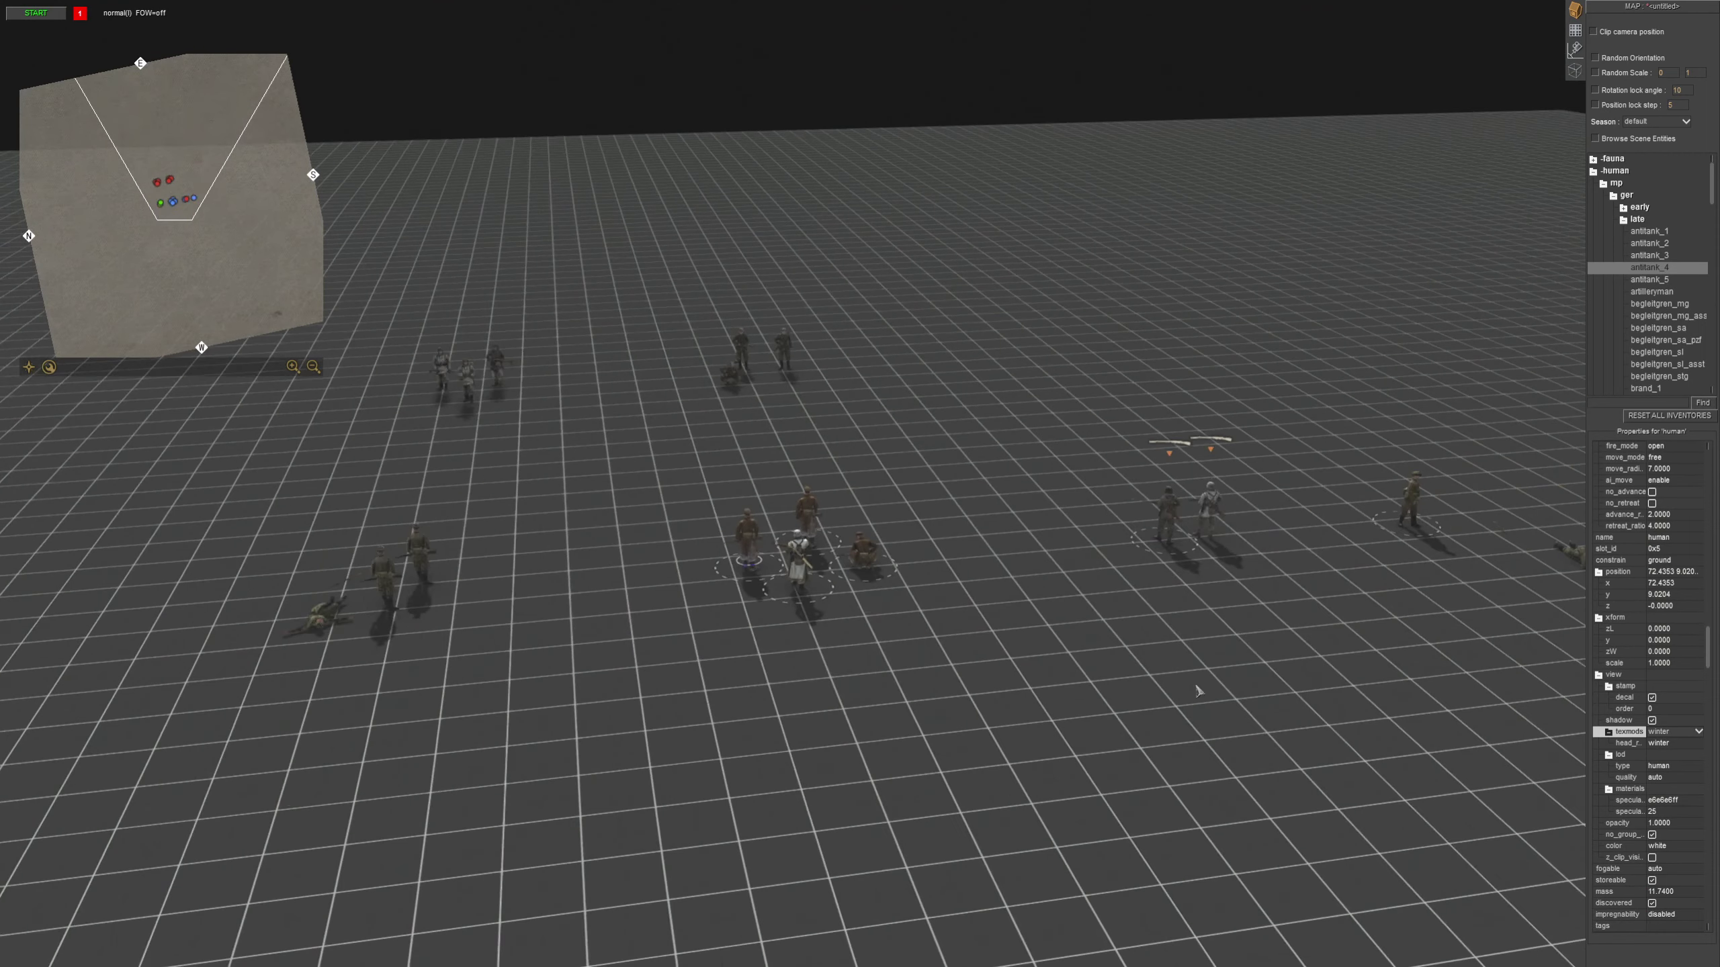
left_click(1021, 707)
middle_click_drag(1021, 707, 988, 659)
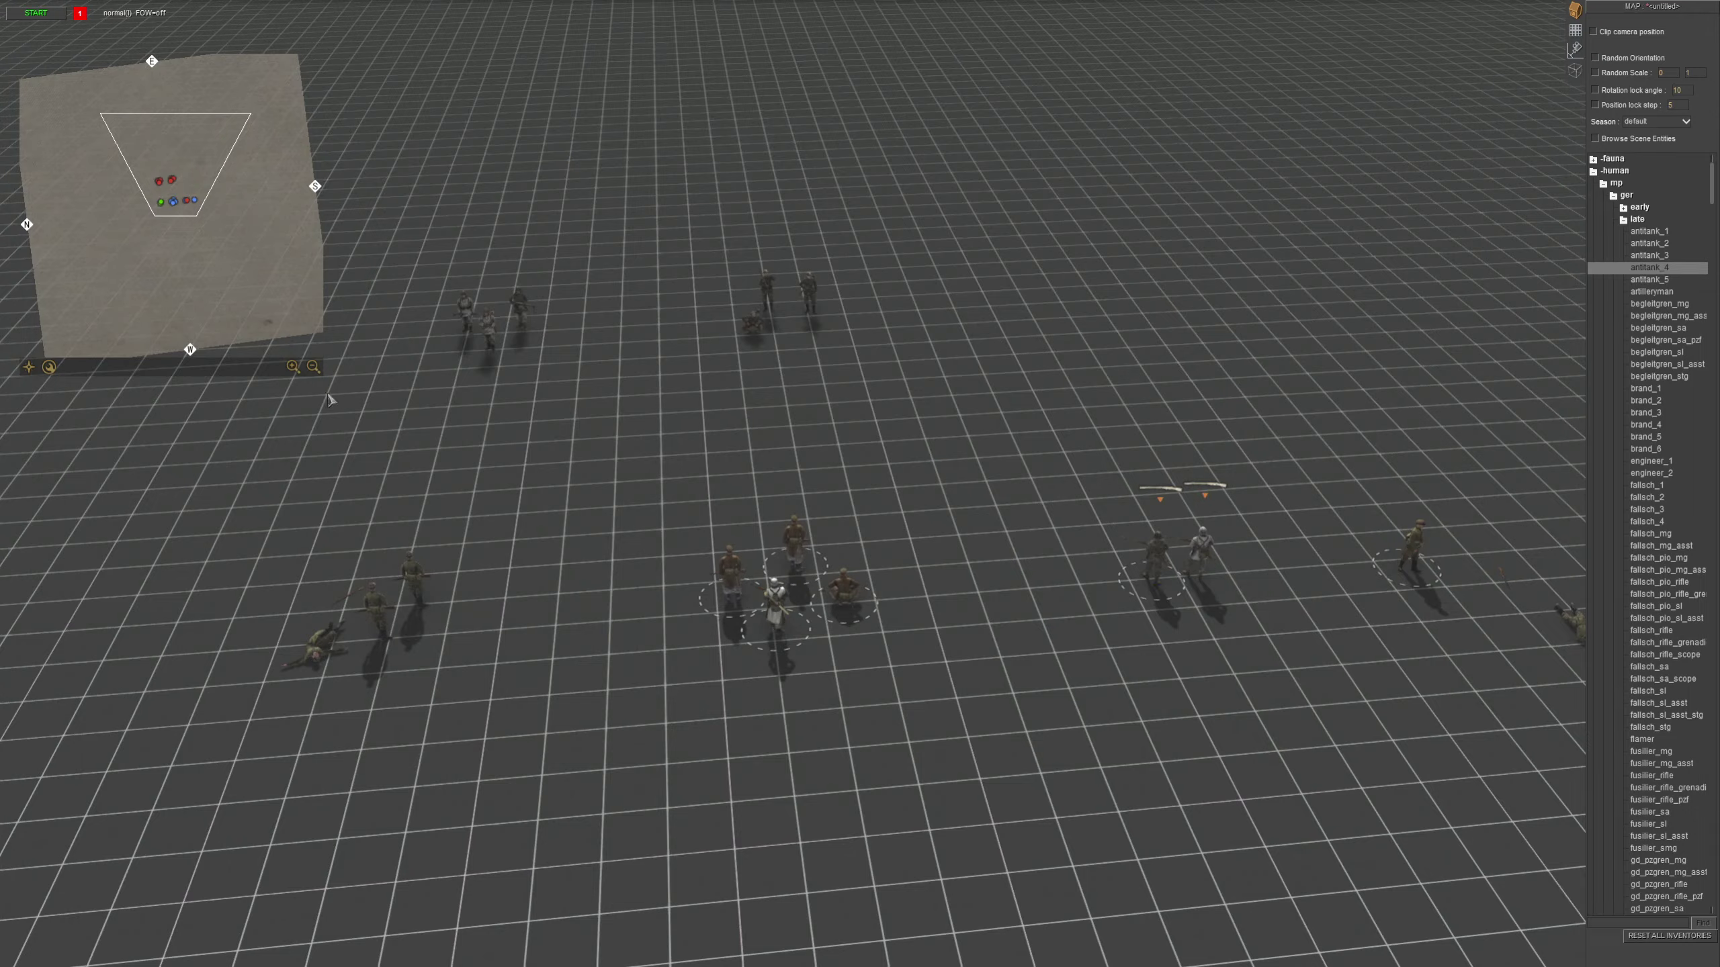
middle_click_drag(329, 395, 589, 493)
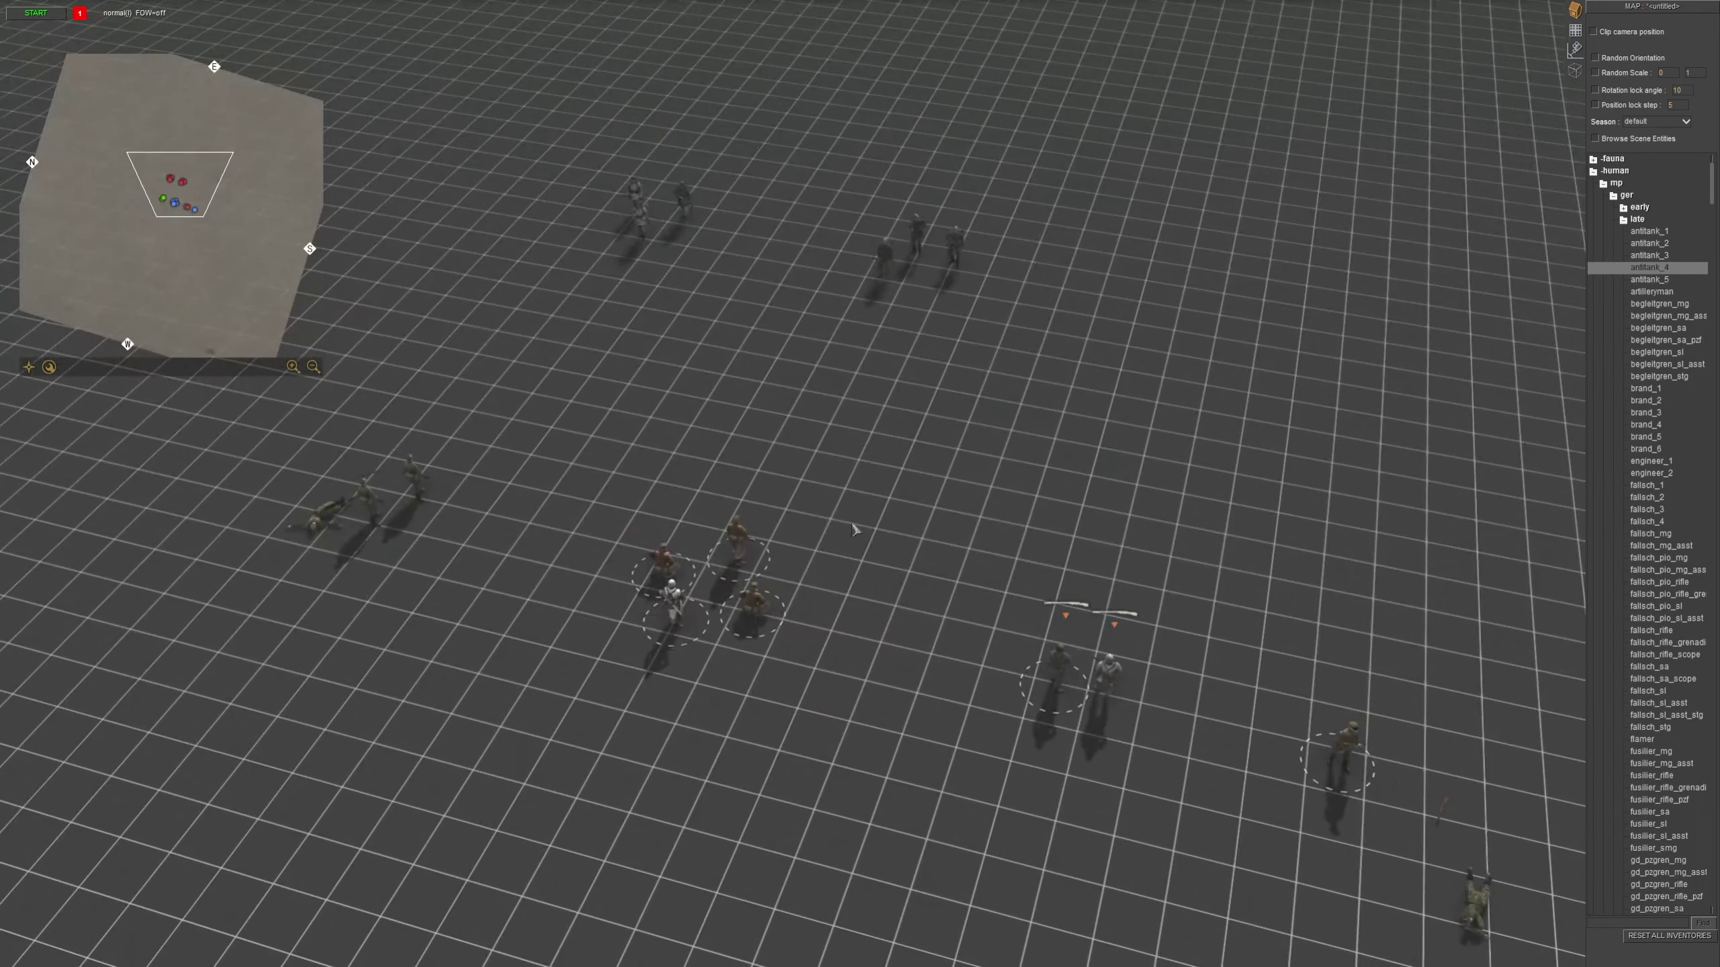
- Select one Soviet soldier of the four-man group and set his Veterancy to 5
left_click(751, 603)
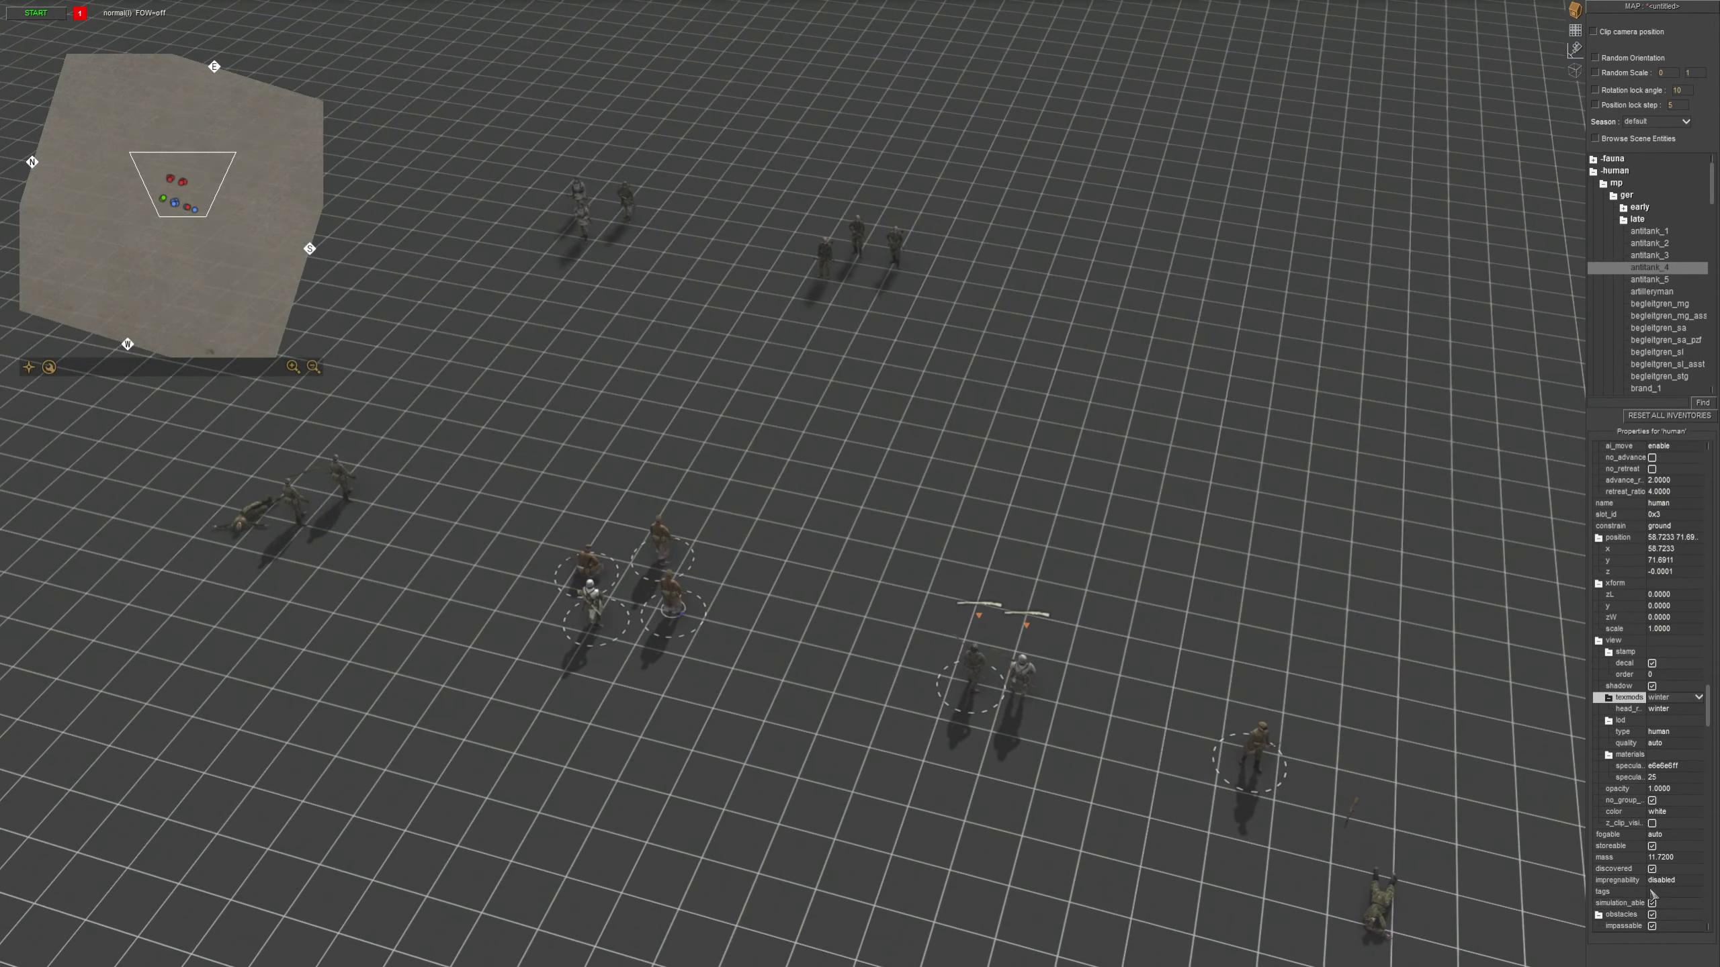
scroll(1652, 894, "down", 5)
middle_click_drag(973, 667, 1057, 617)
left_click(1660, 845)
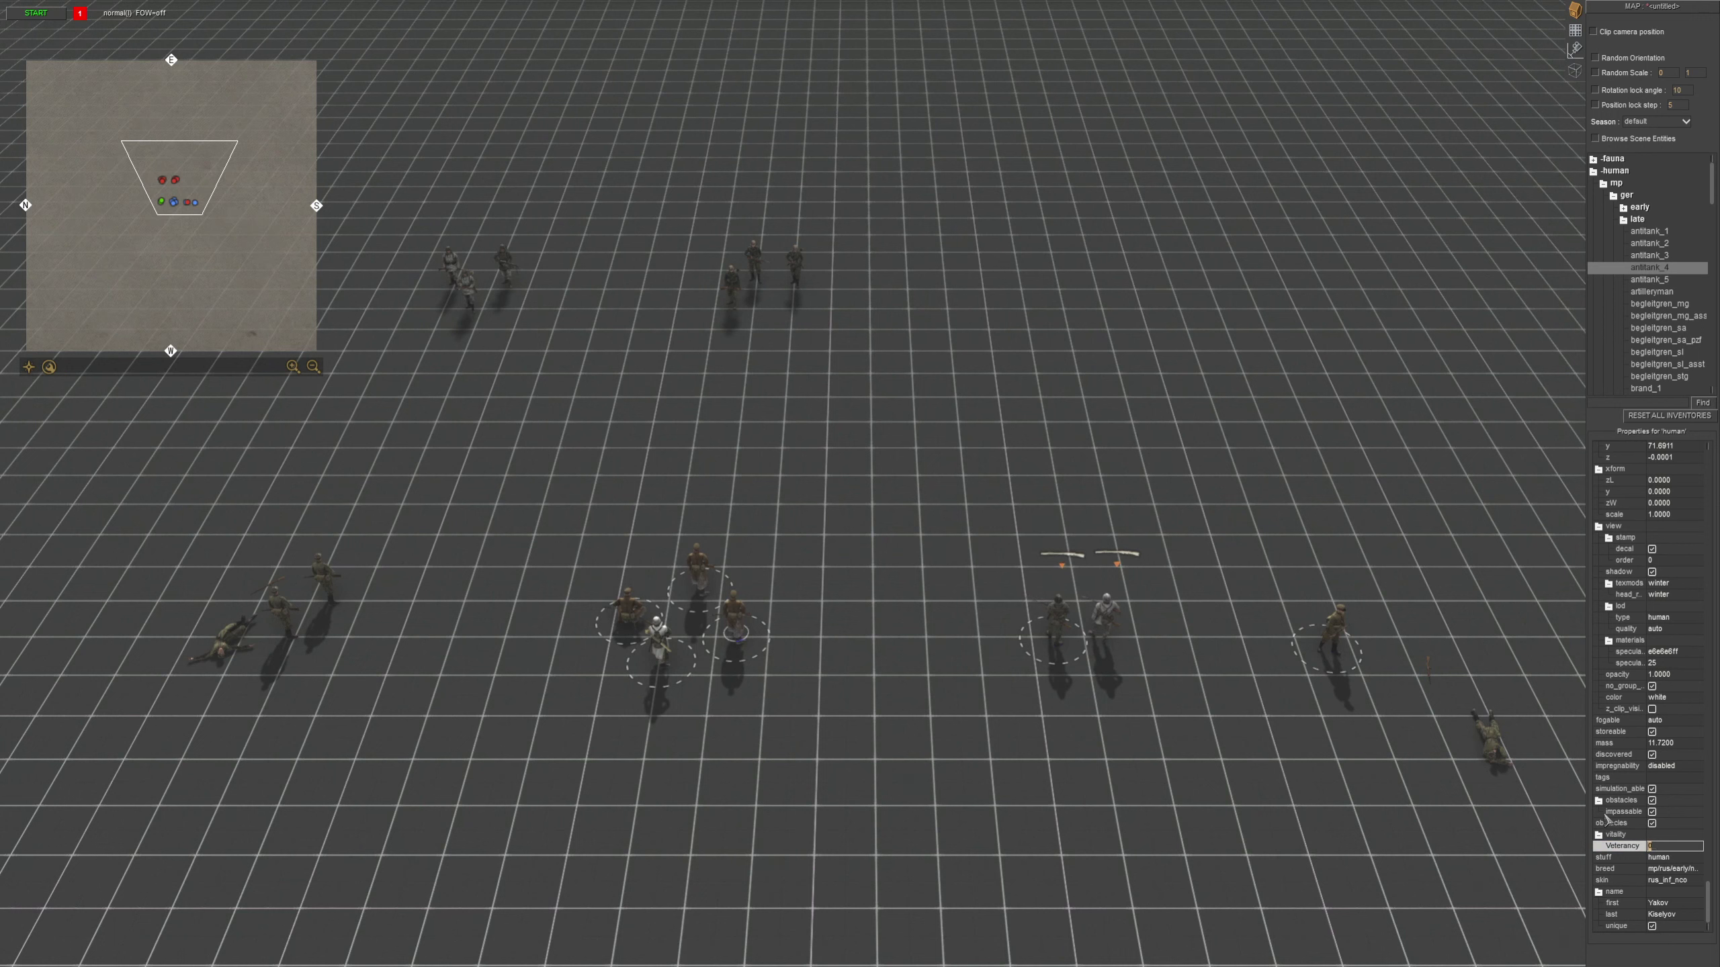
type("5")
key("Return")
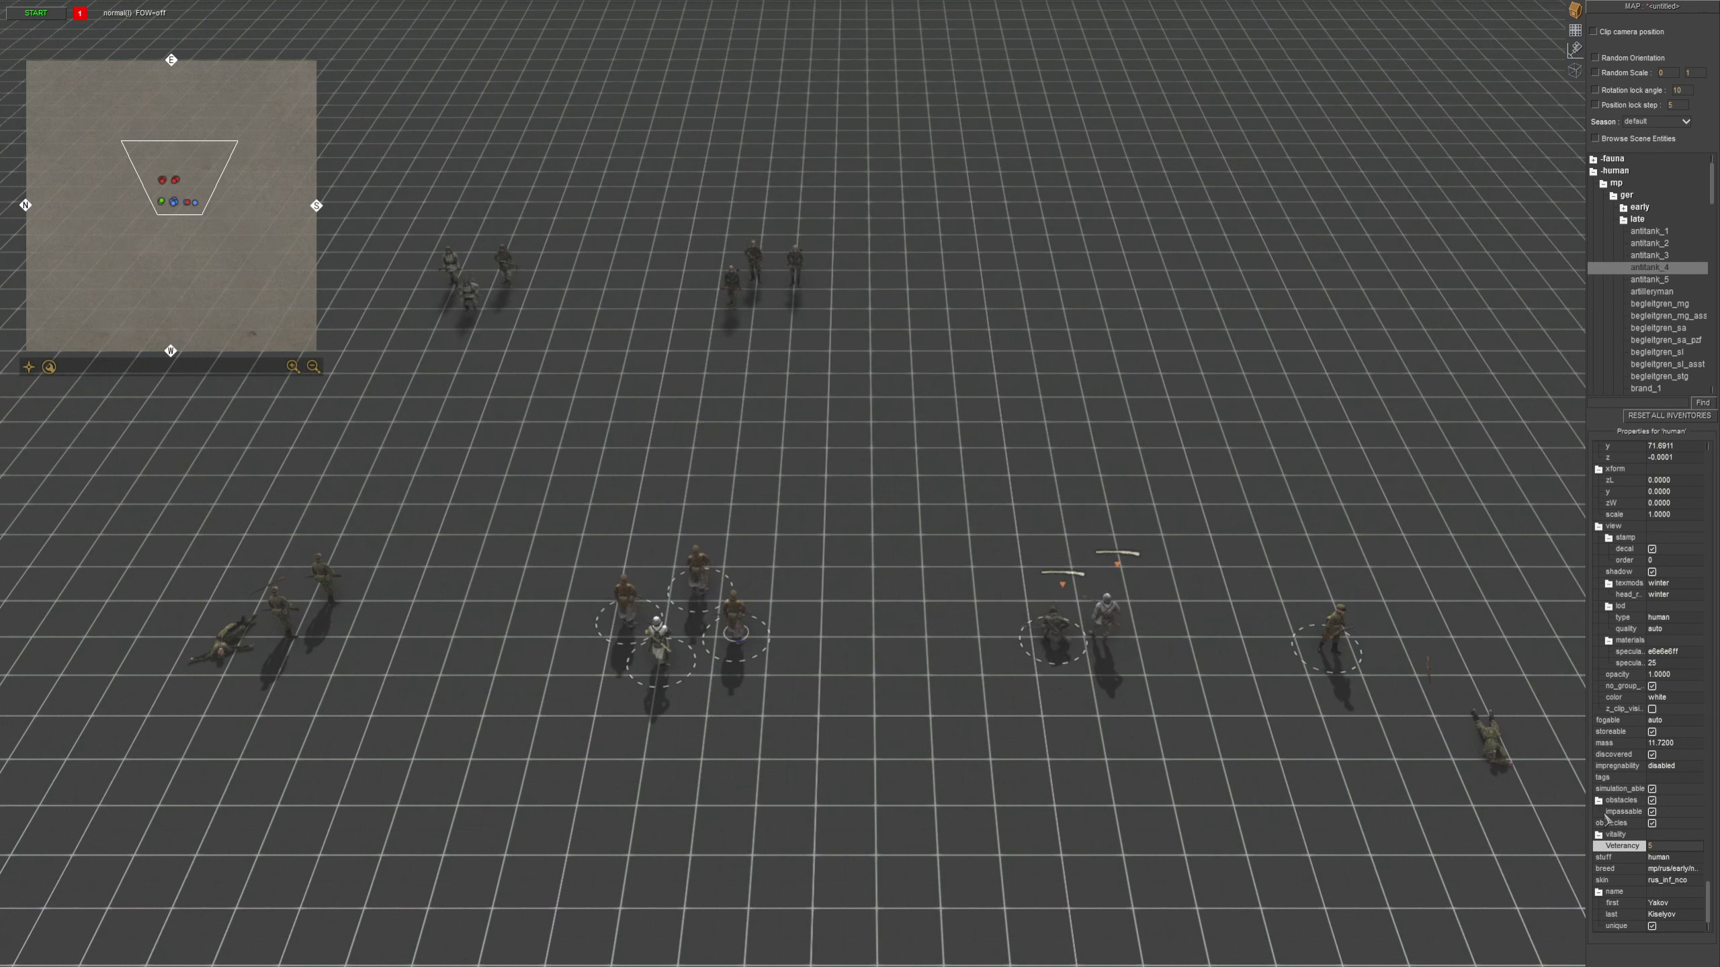
- Choose a different first name for the selected soldier and clear the selection
left_click(1682, 904)
left_click(1686, 907)
left_click(1654, 802)
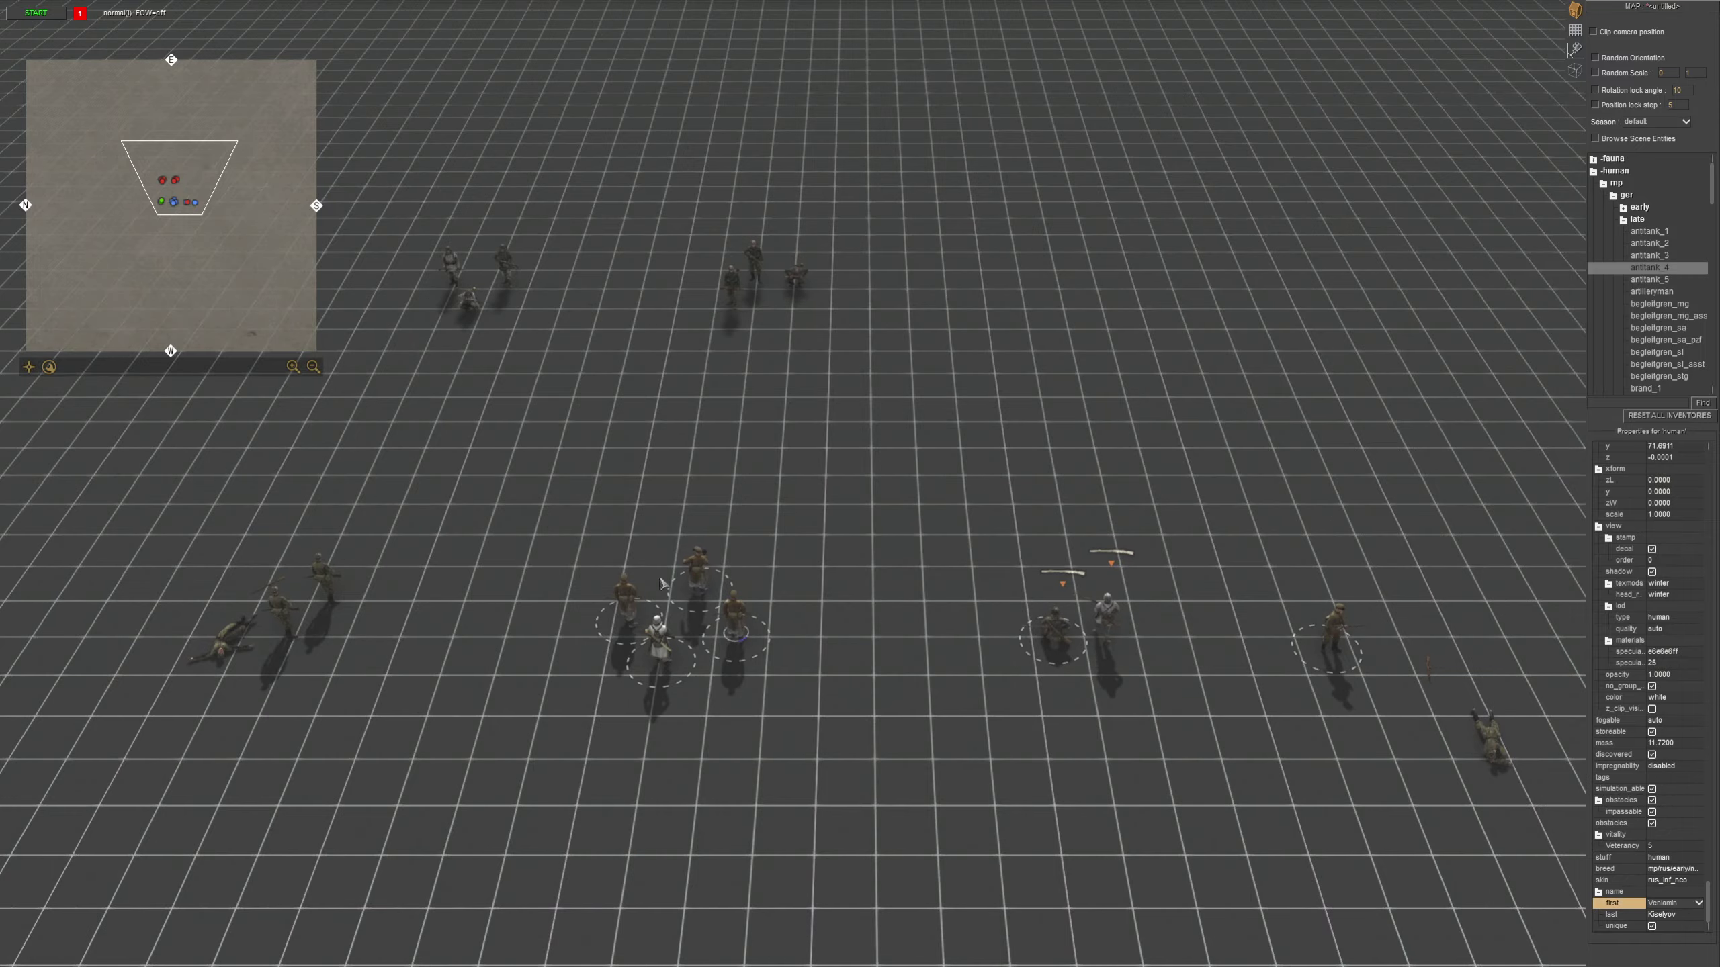
left_click(946, 503)
- Open the Editor Globals properties, examine the available difficulty levels, and close the dialog without changes
middle_click_drag(946, 504, 418, 522)
key("Return")
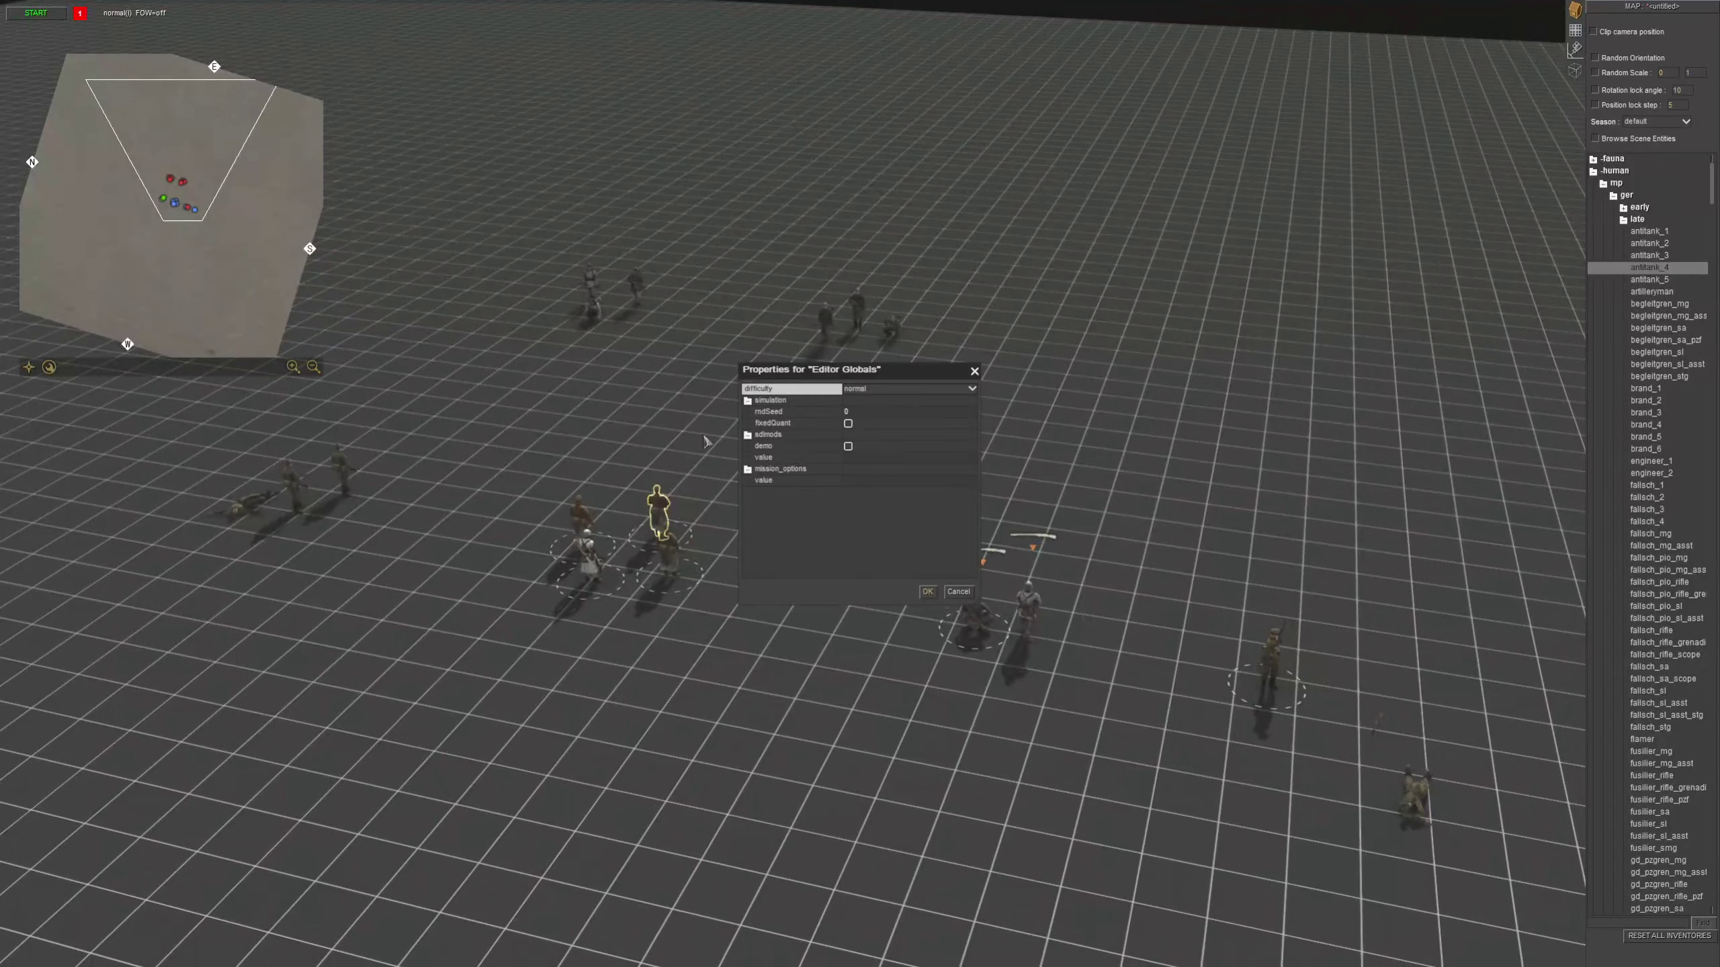
left_click(916, 391)
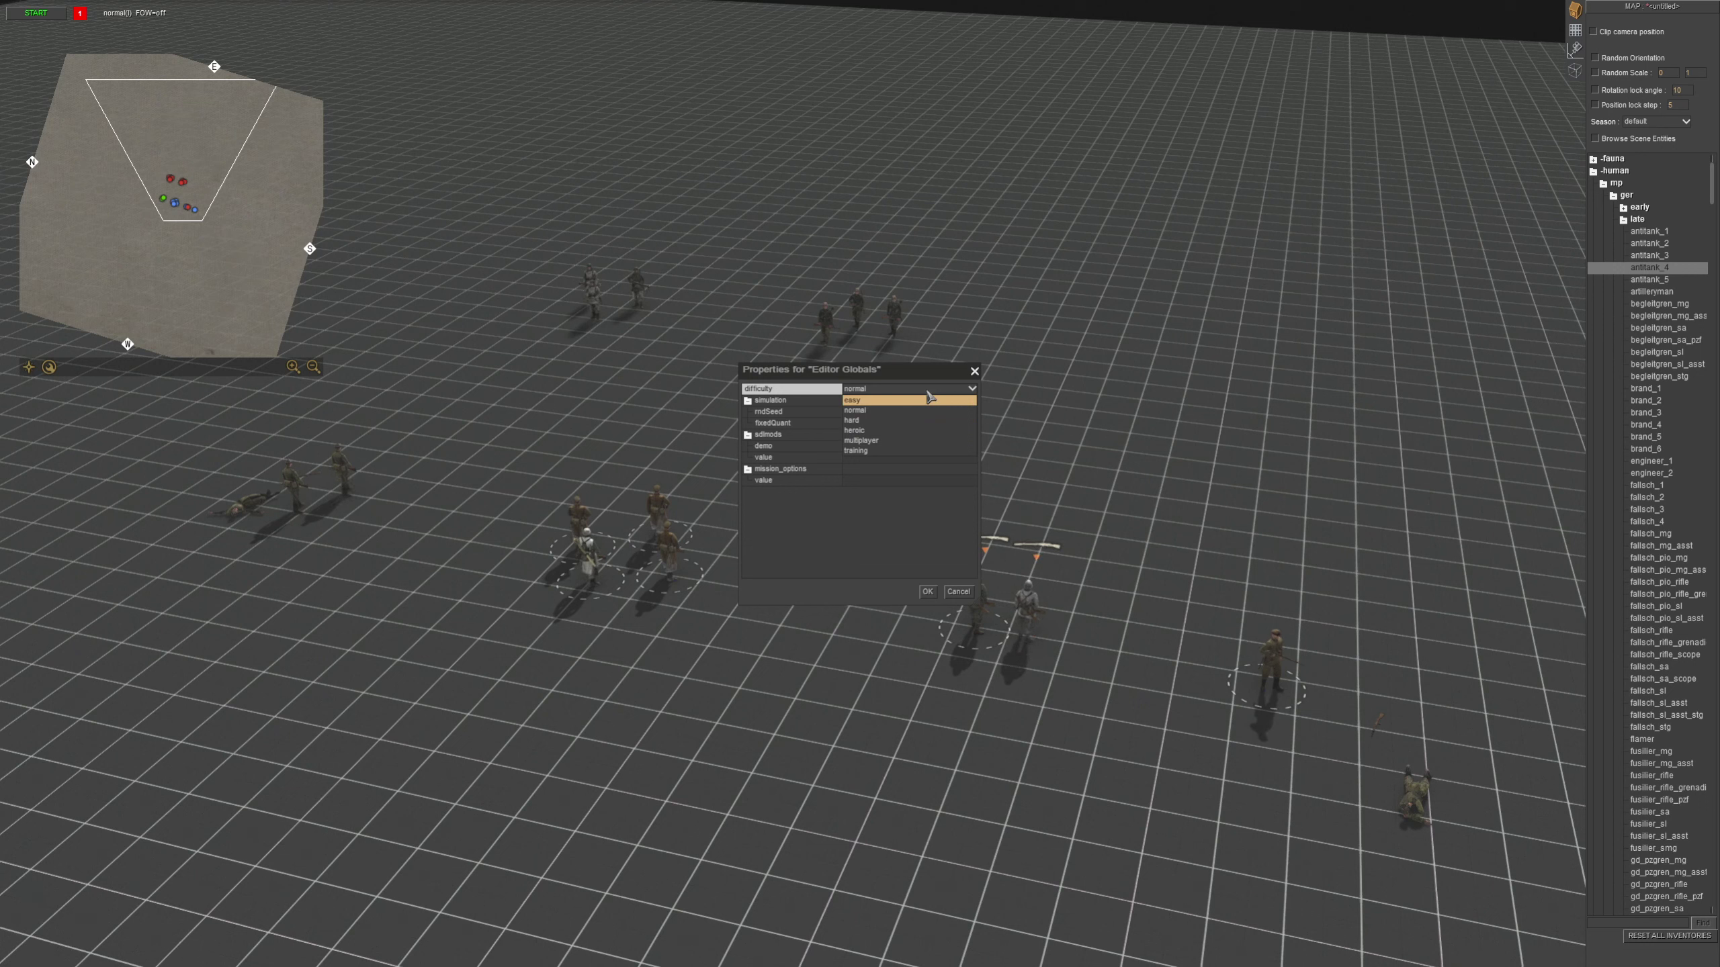
left_click(951, 389)
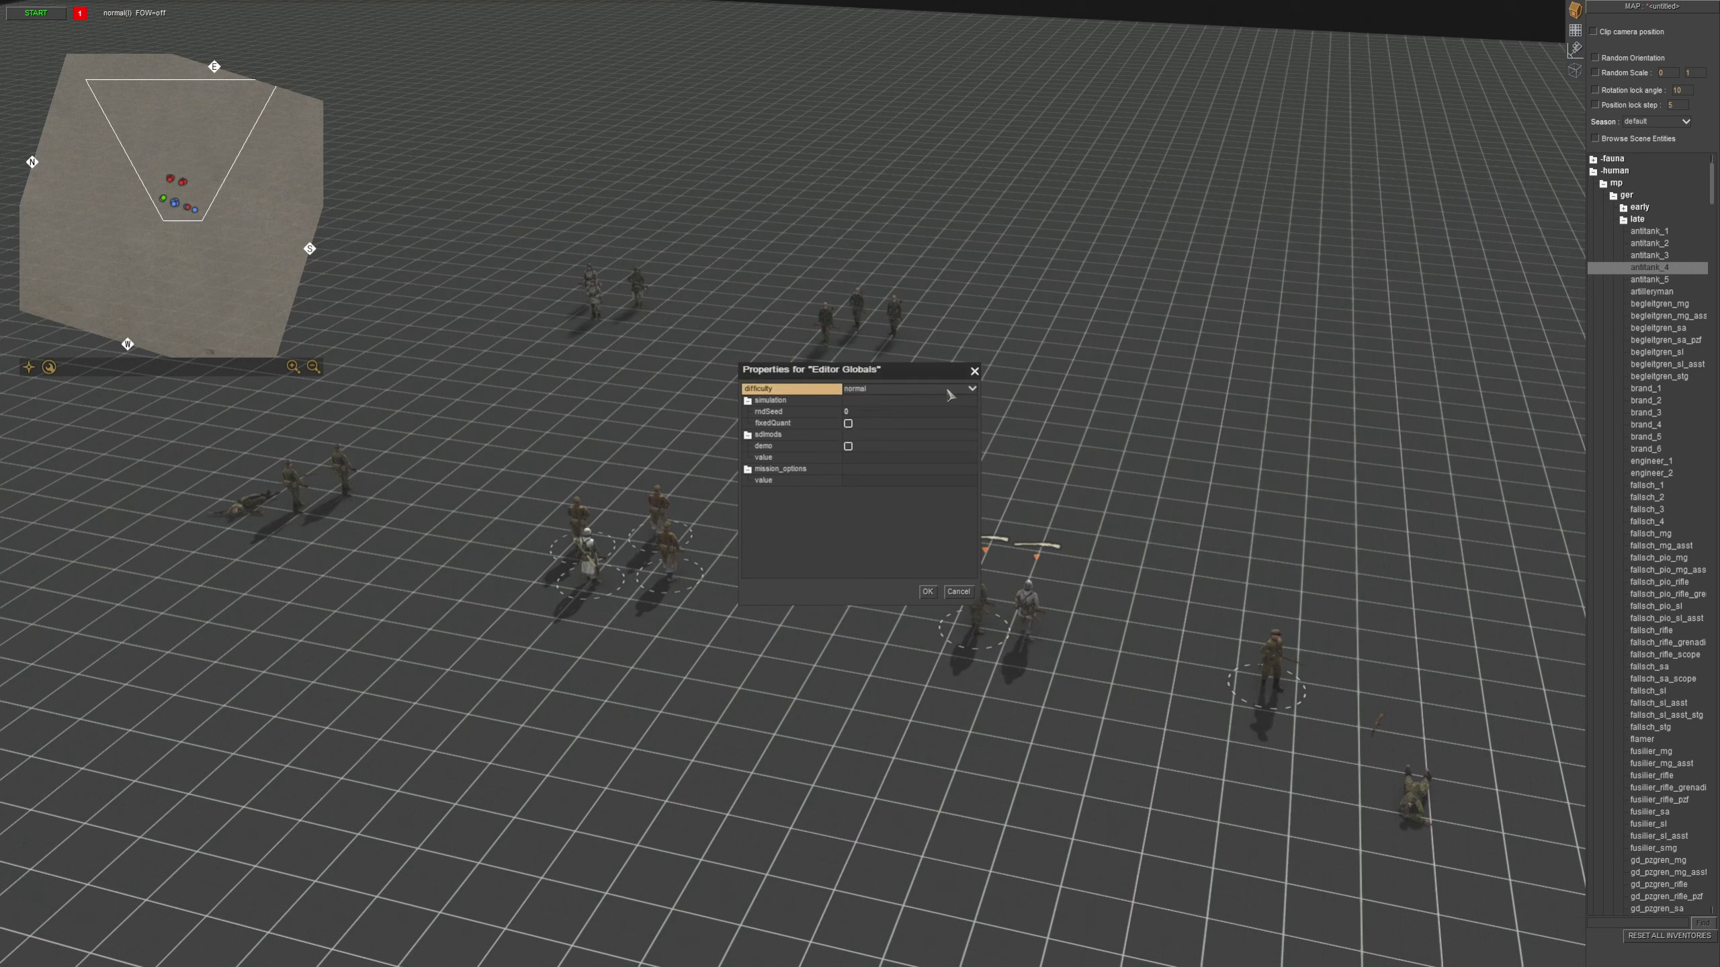
left_click(877, 392)
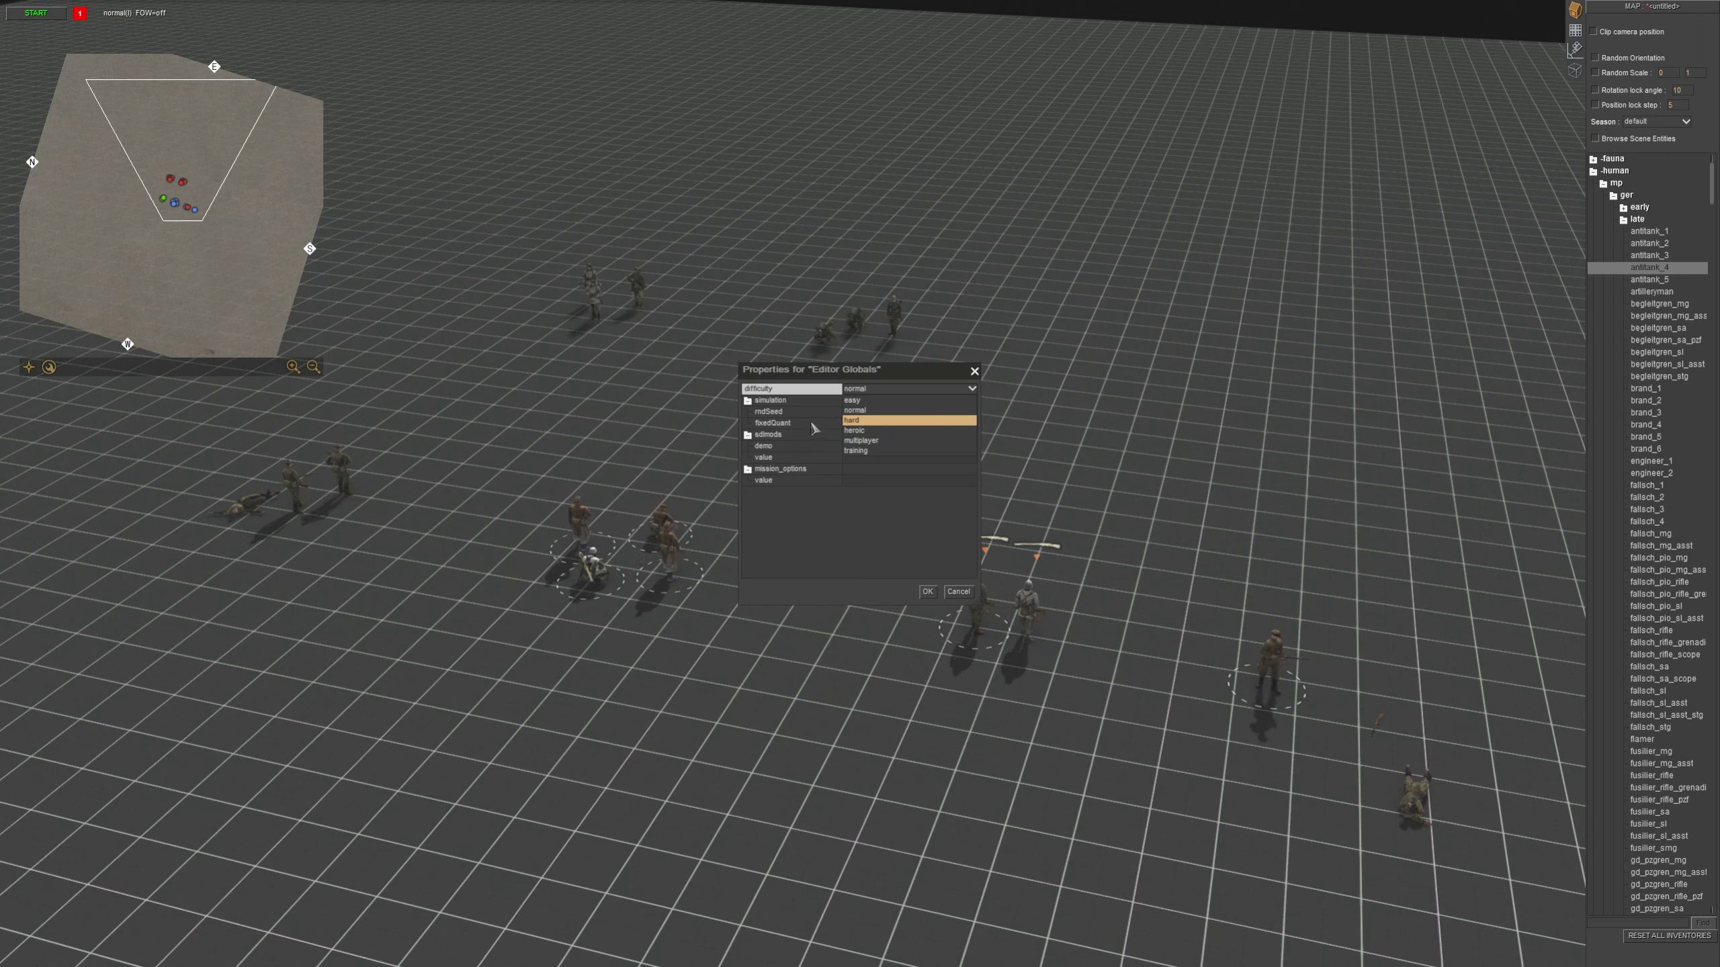
left_click(974, 371)
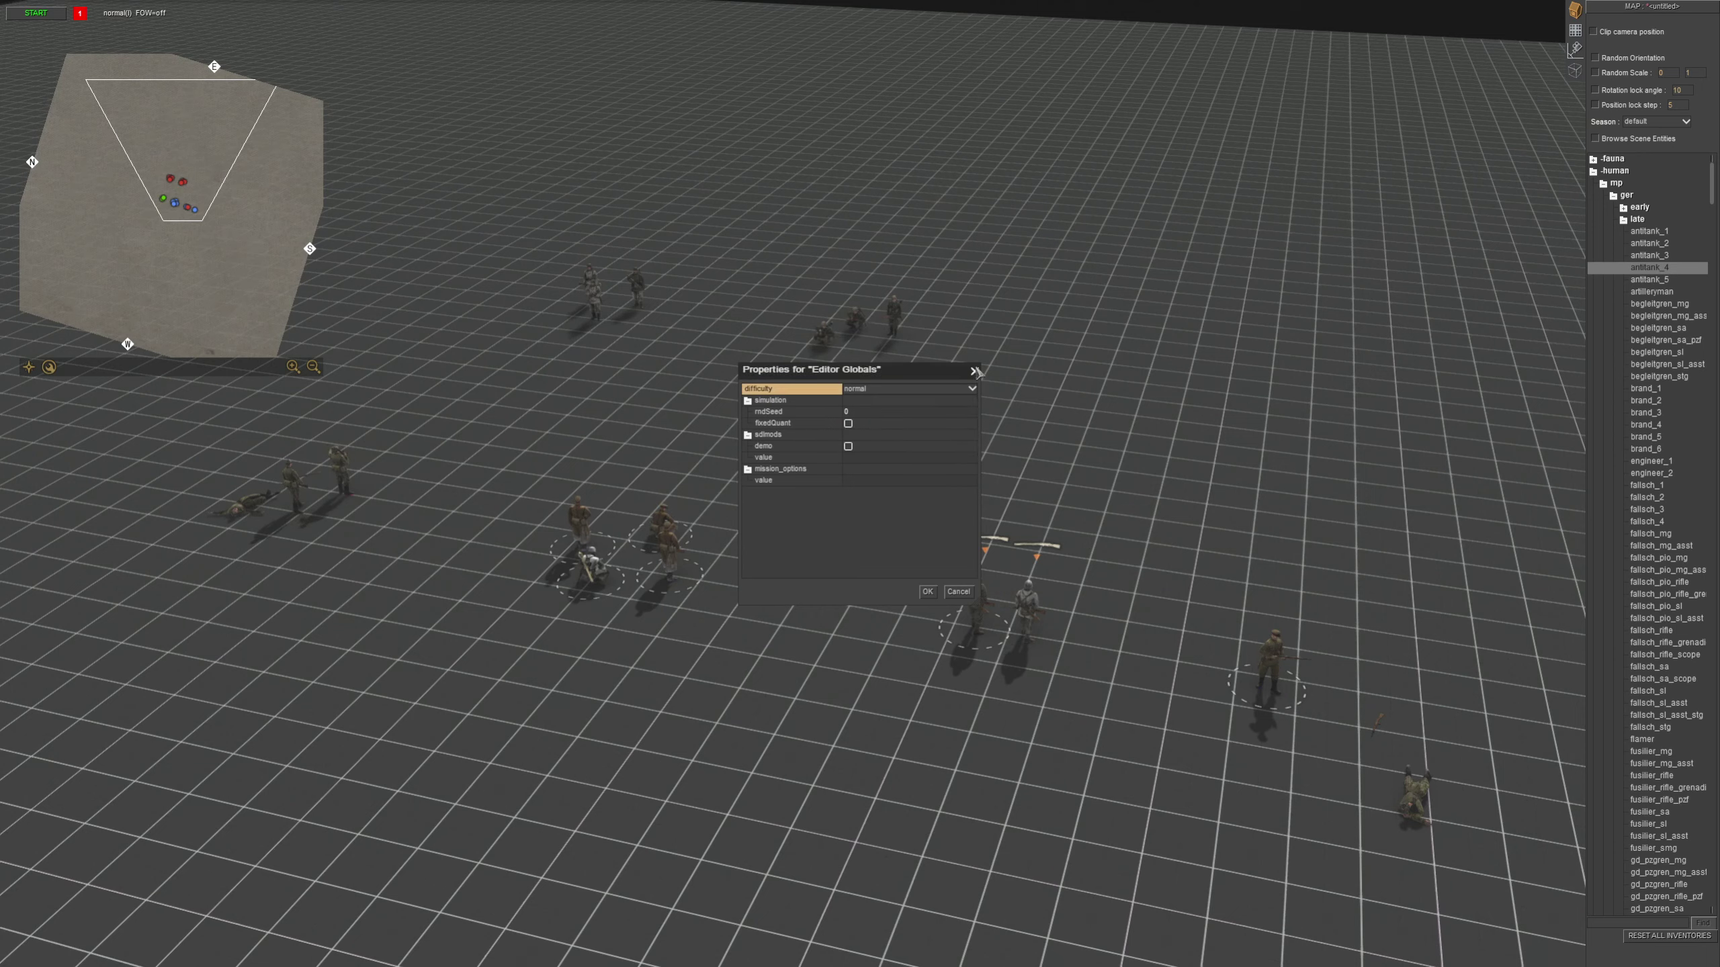
left_click(974, 371)
- Check the shared properties of the three soldiers beyond the four-man group, and review the Editor Globals properties again
middle_click_drag(999, 385, 1336, 377)
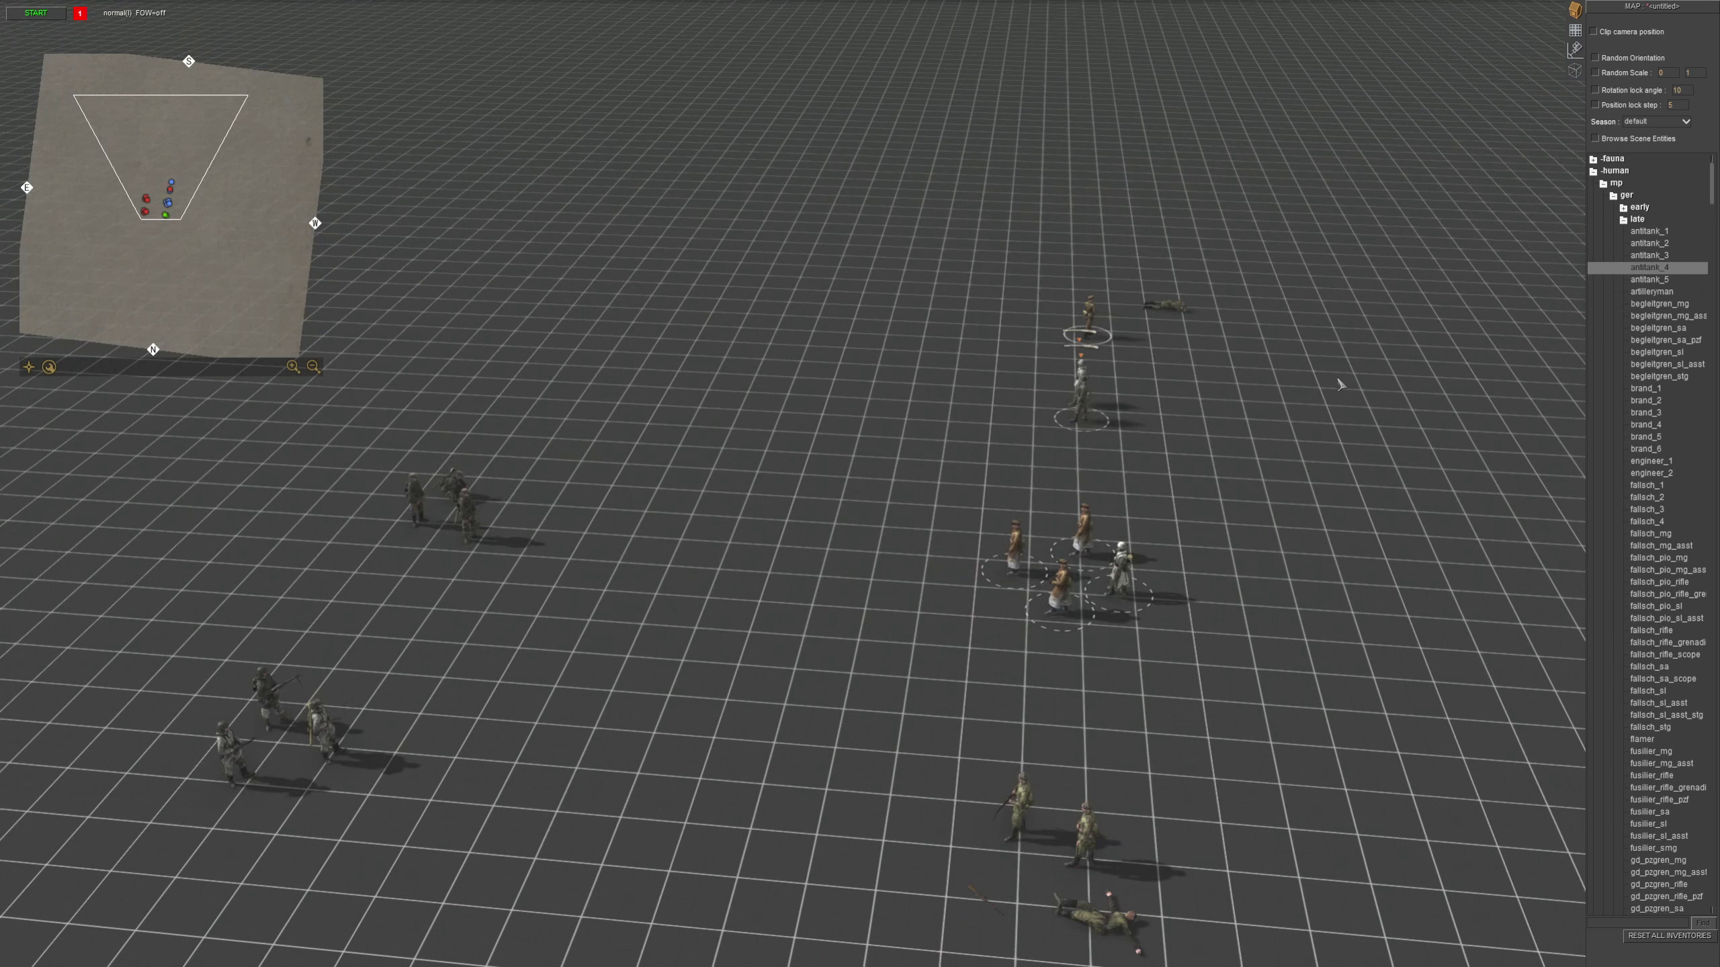
left_click_drag(1239, 447, 1049, 318)
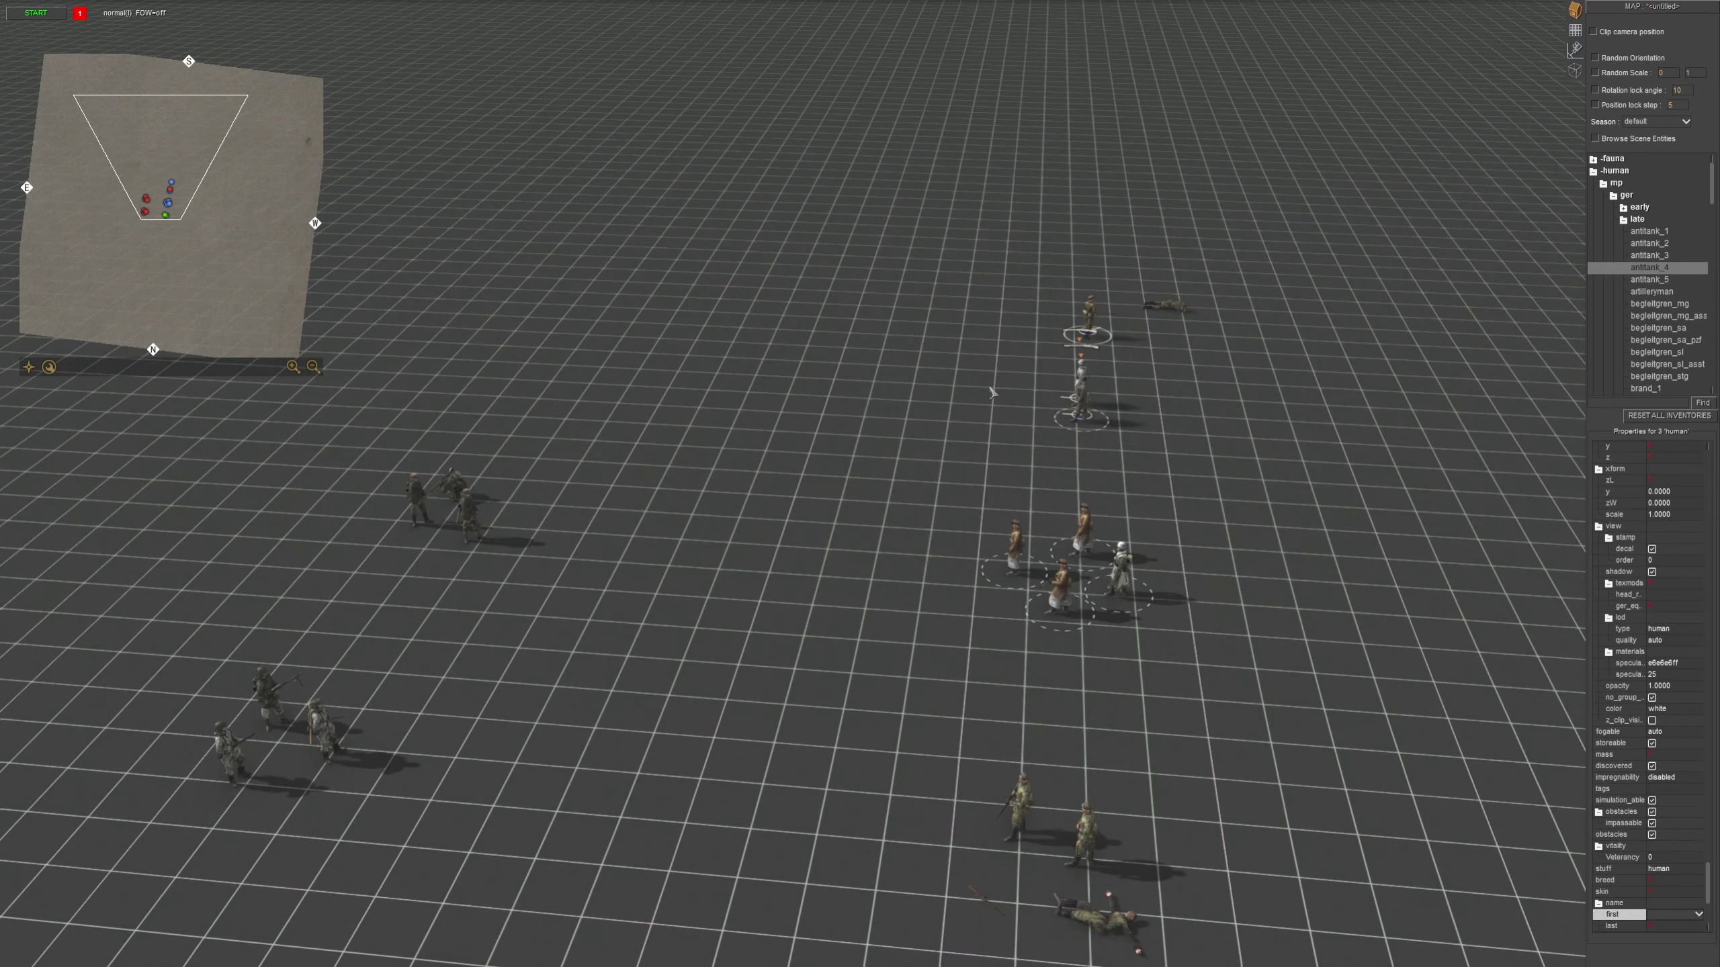
left_click(742, 366)
middle_click_drag(846, 396, 783, 404)
key("Return")
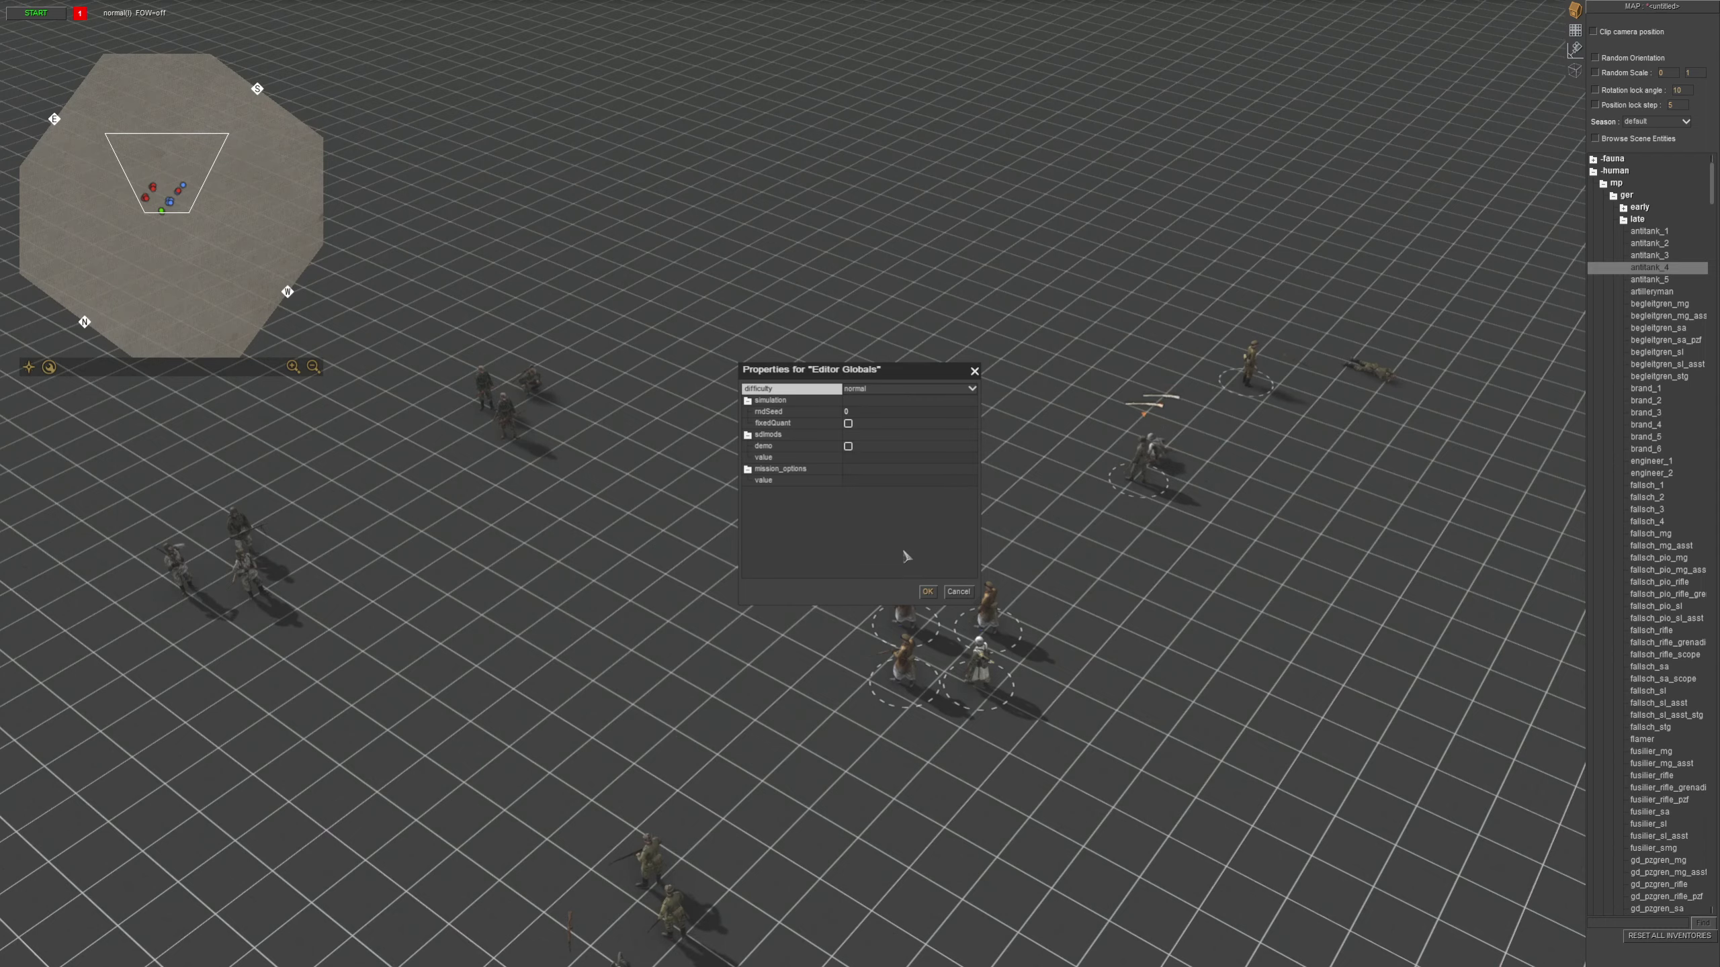
left_click(974, 372)
middle_click_drag(917, 364, 1041, 332)
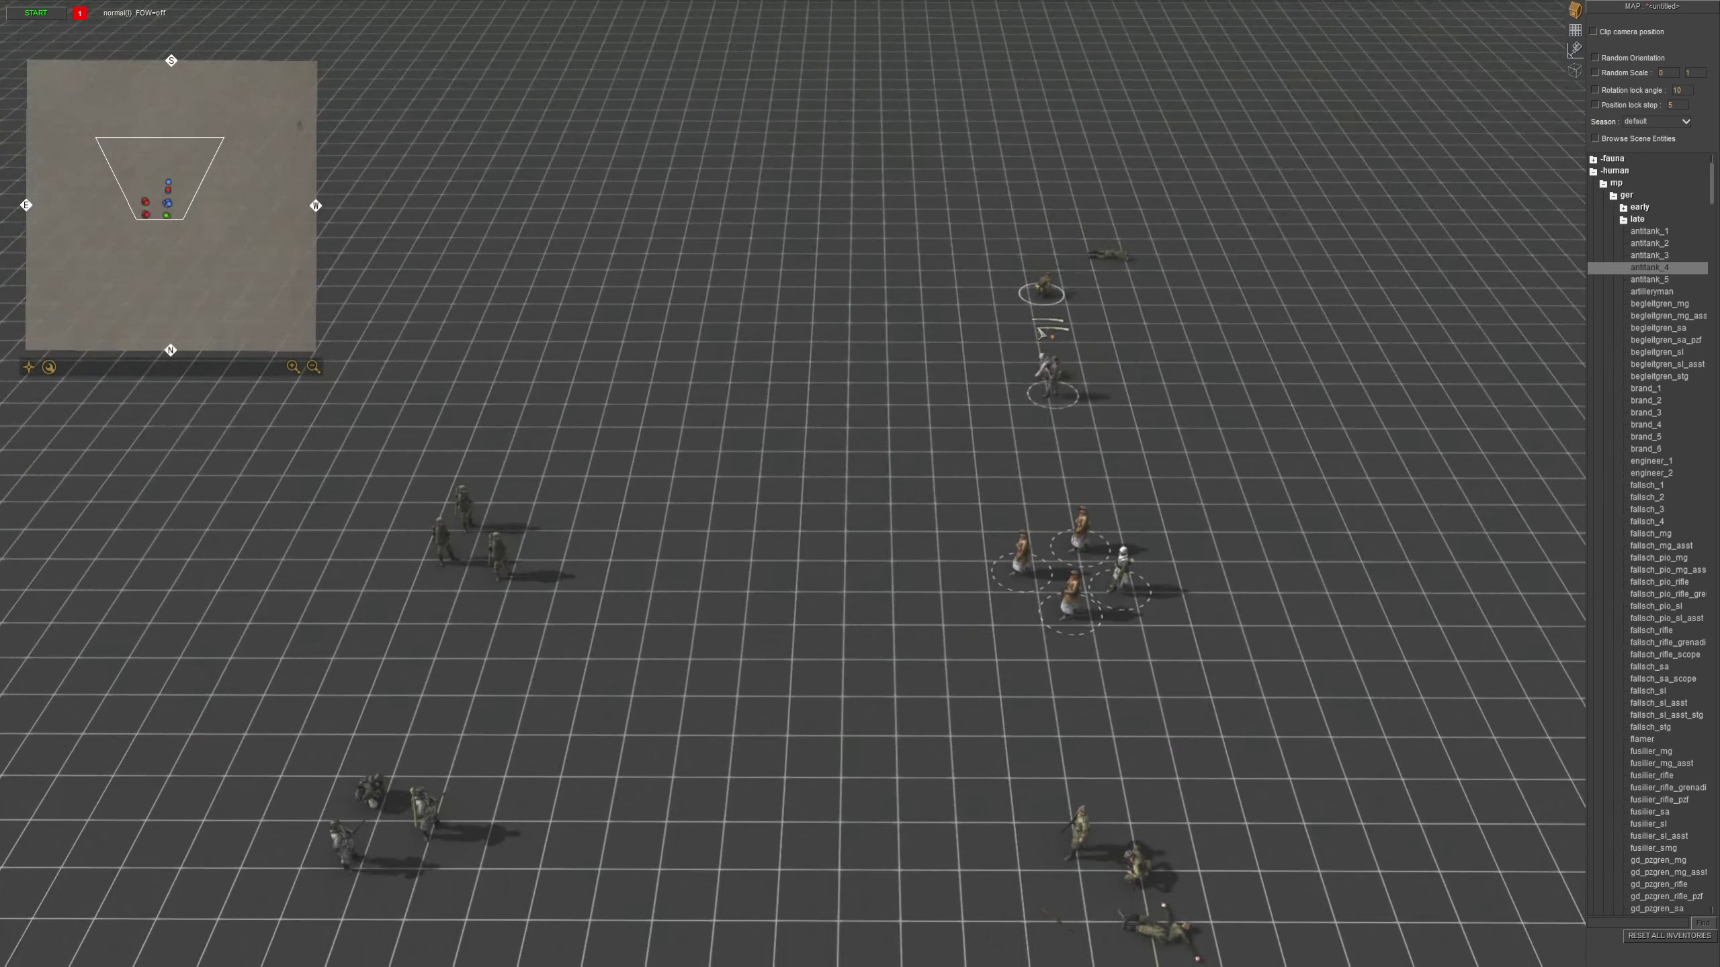